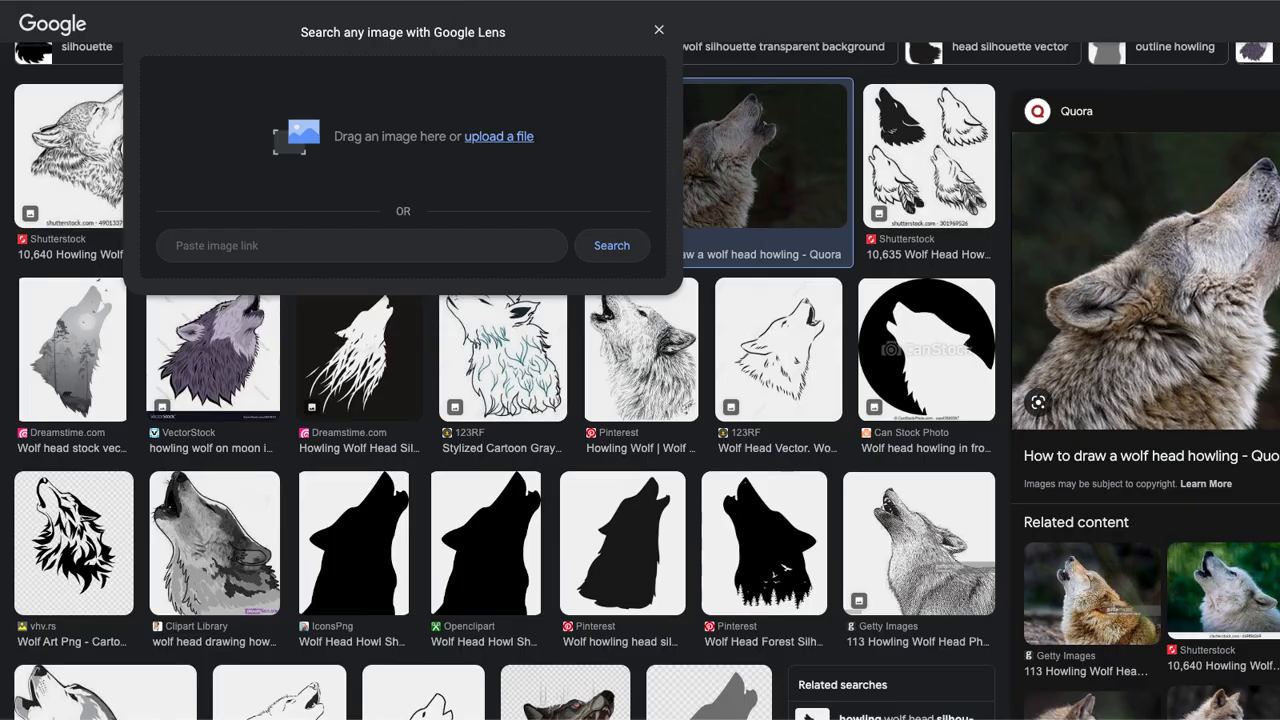
Close the Lens panel and save the howling wolf photo to the desktop
click(912, 27)
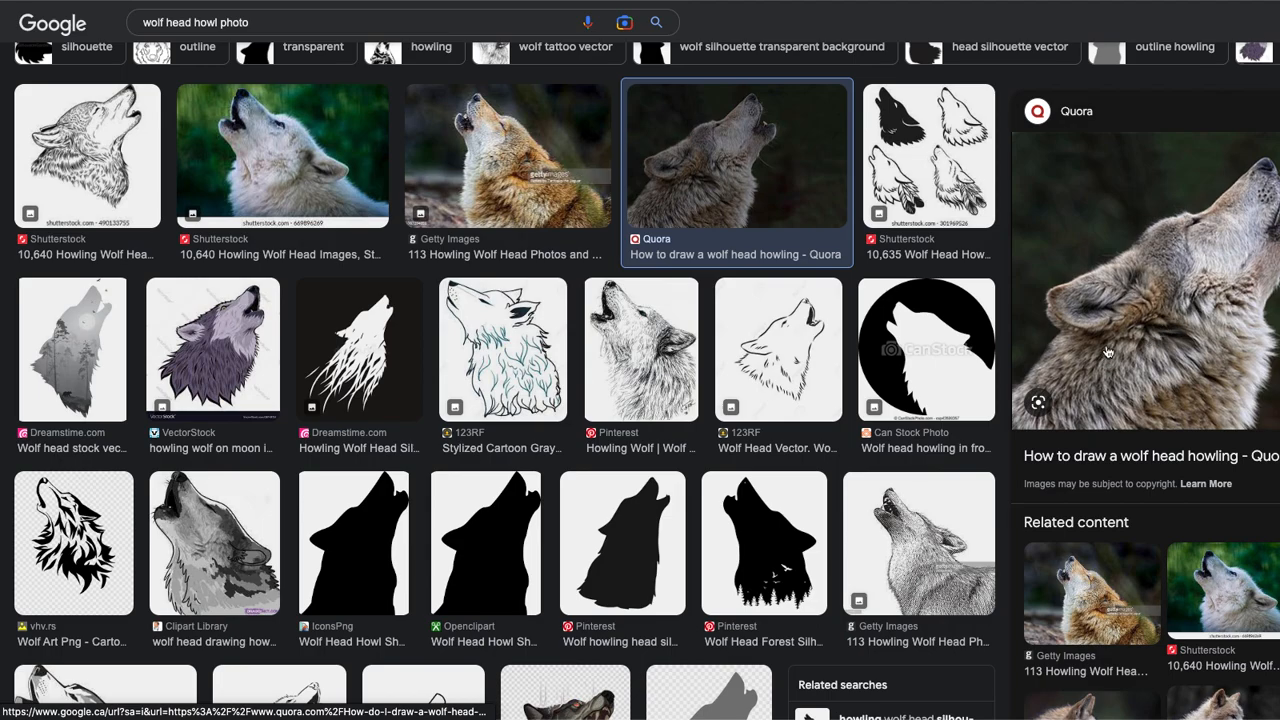
drag(1107, 352, 250, 712)
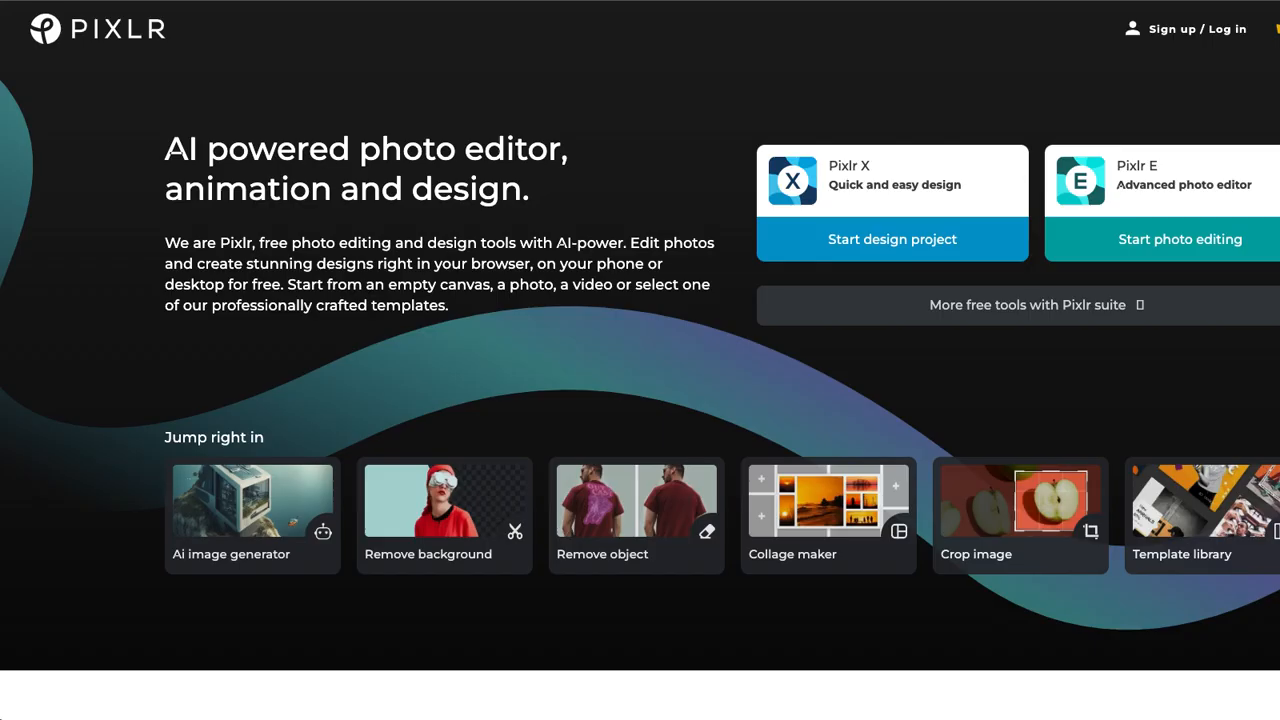
Launch Pixlr E and open card template-1.png (543×800 px) as the Background layer
click(1178, 196)
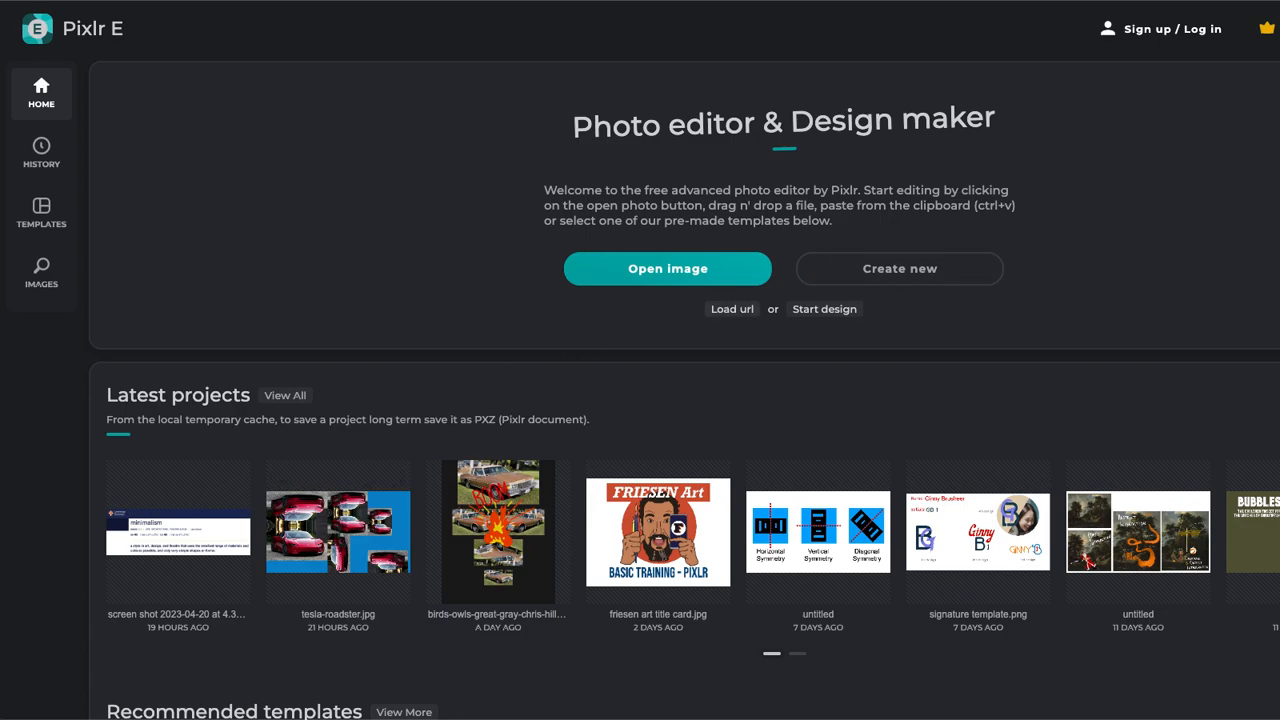
drag(250, 719, 595, 288)
drag(325, 719, 604, 290)
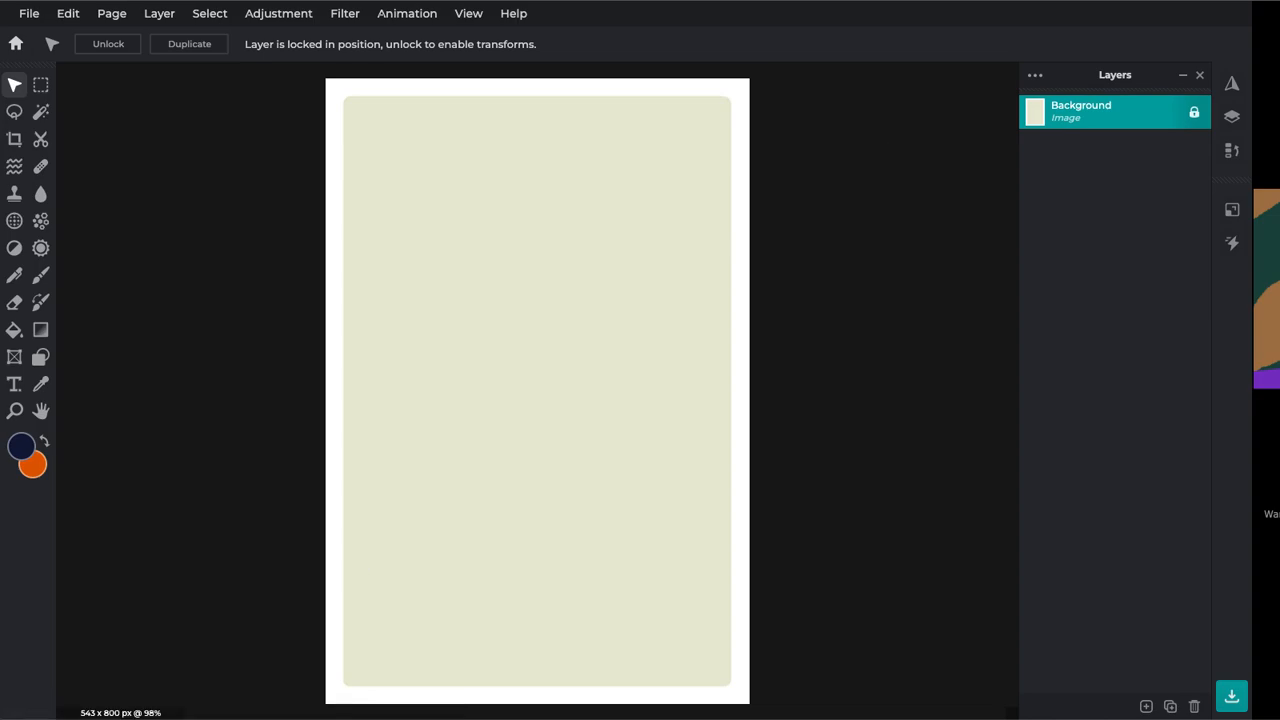
Add the wolf photo as a layer and size it to 490×327 px at the card's top-right
drag(243, 697, 496, 327)
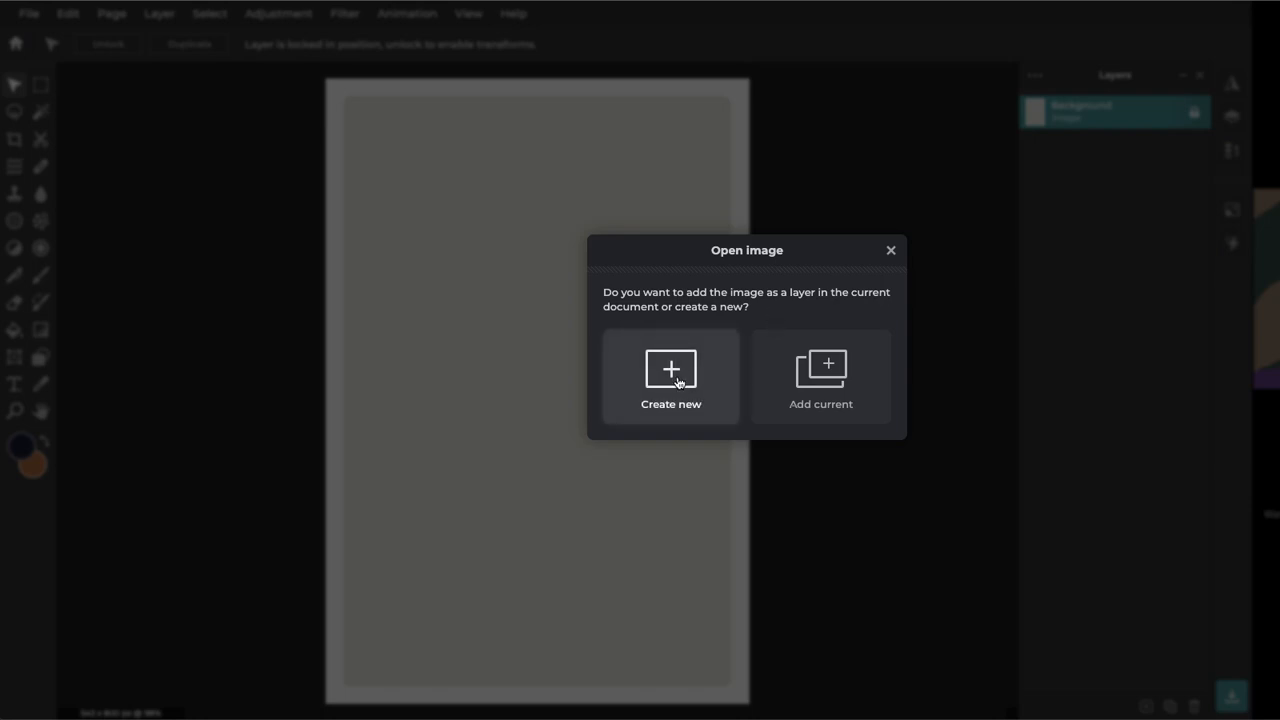
click(825, 382)
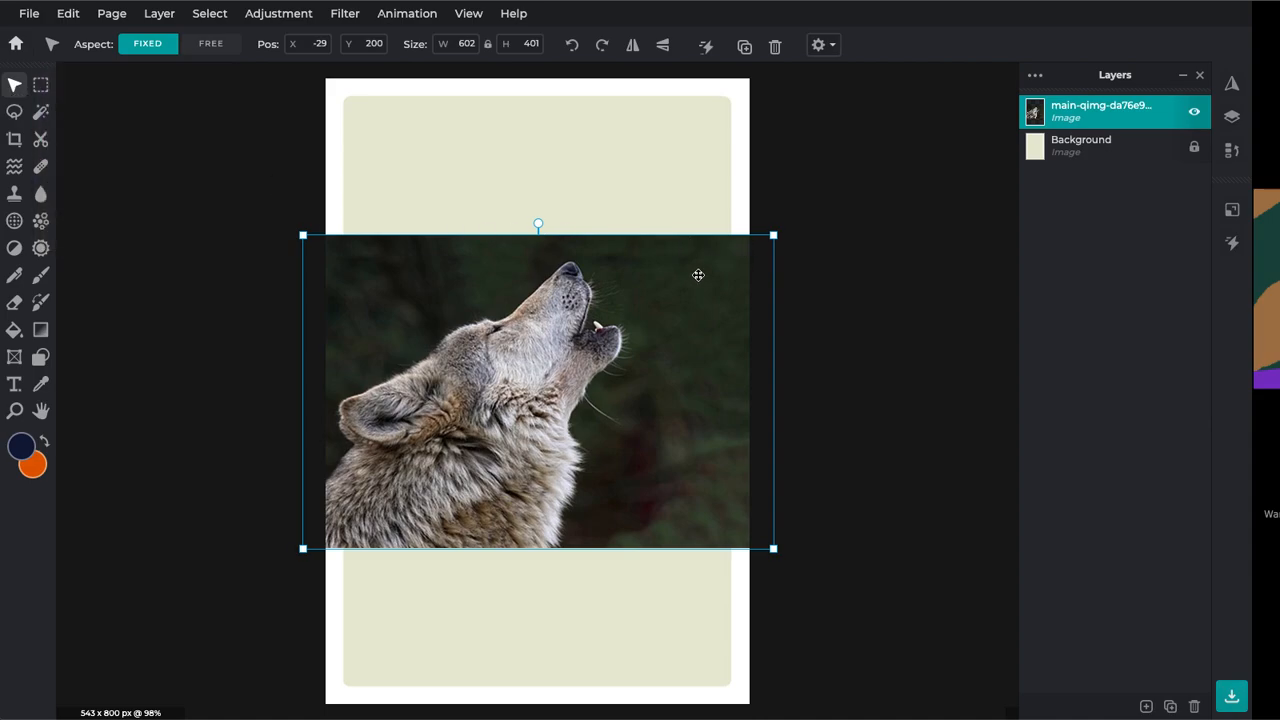
drag(773, 234, 651, 297)
drag(482, 397, 518, 268)
drag(717, 165, 745, 148)
drag(616, 240, 620, 232)
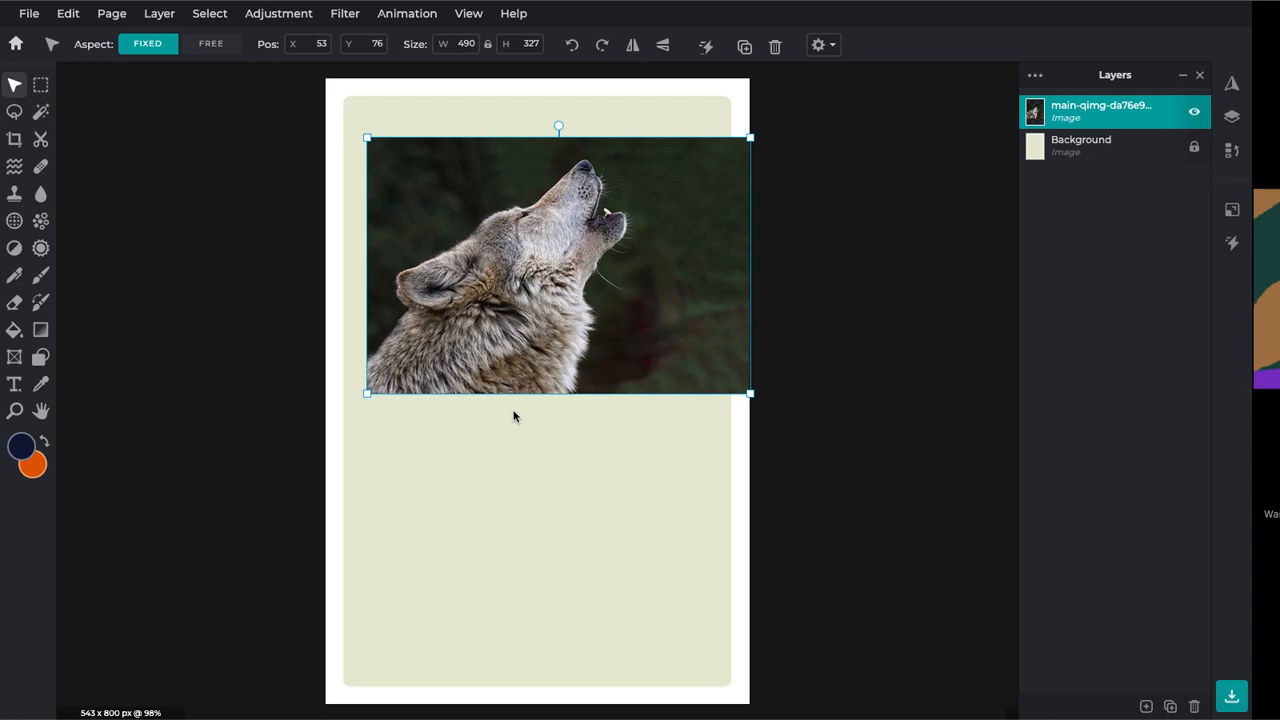
Switch to the Polygon lasso, zoom in, and place the first anchor on the wolf's neck fur
click(13, 113)
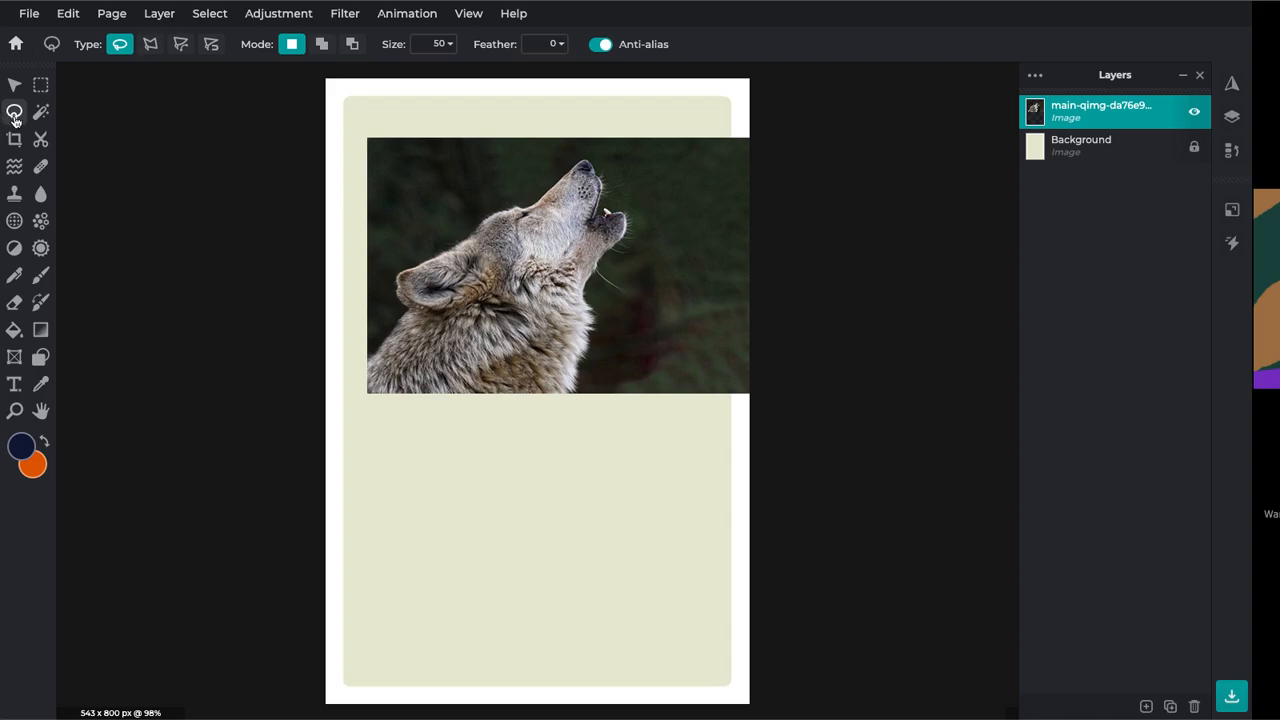
click(150, 44)
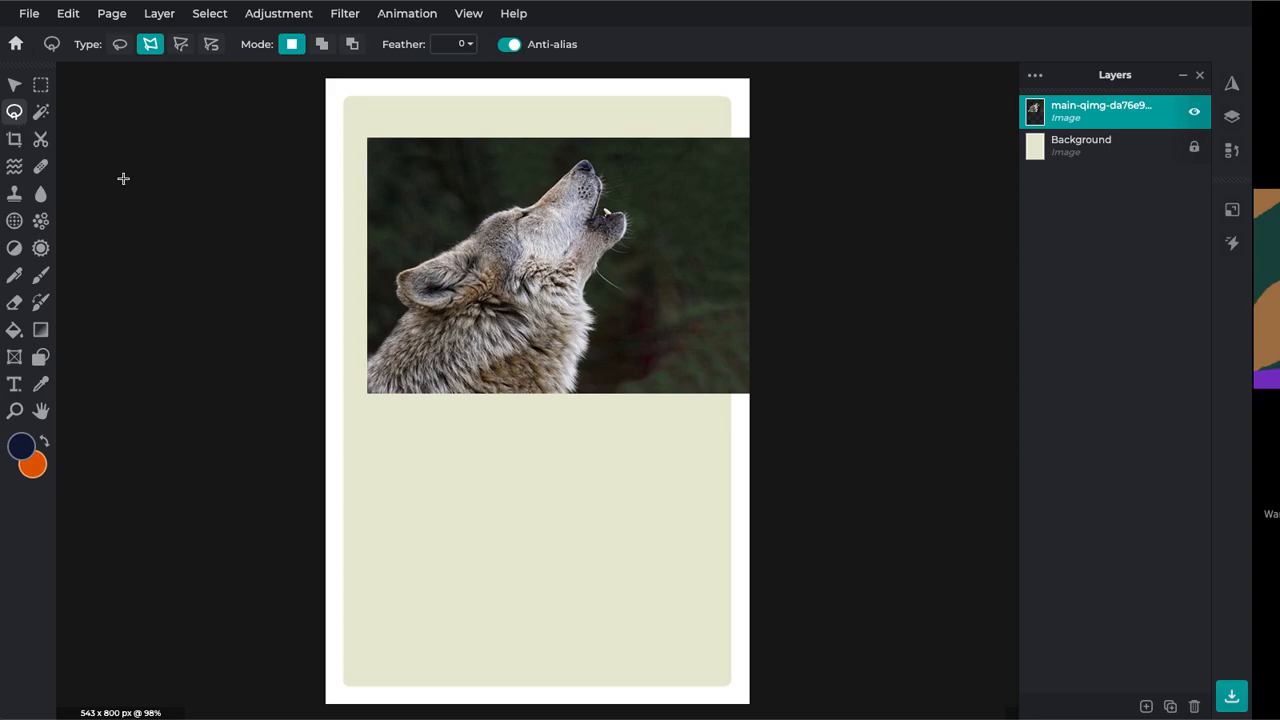
scroll(579, 337, up, 7)
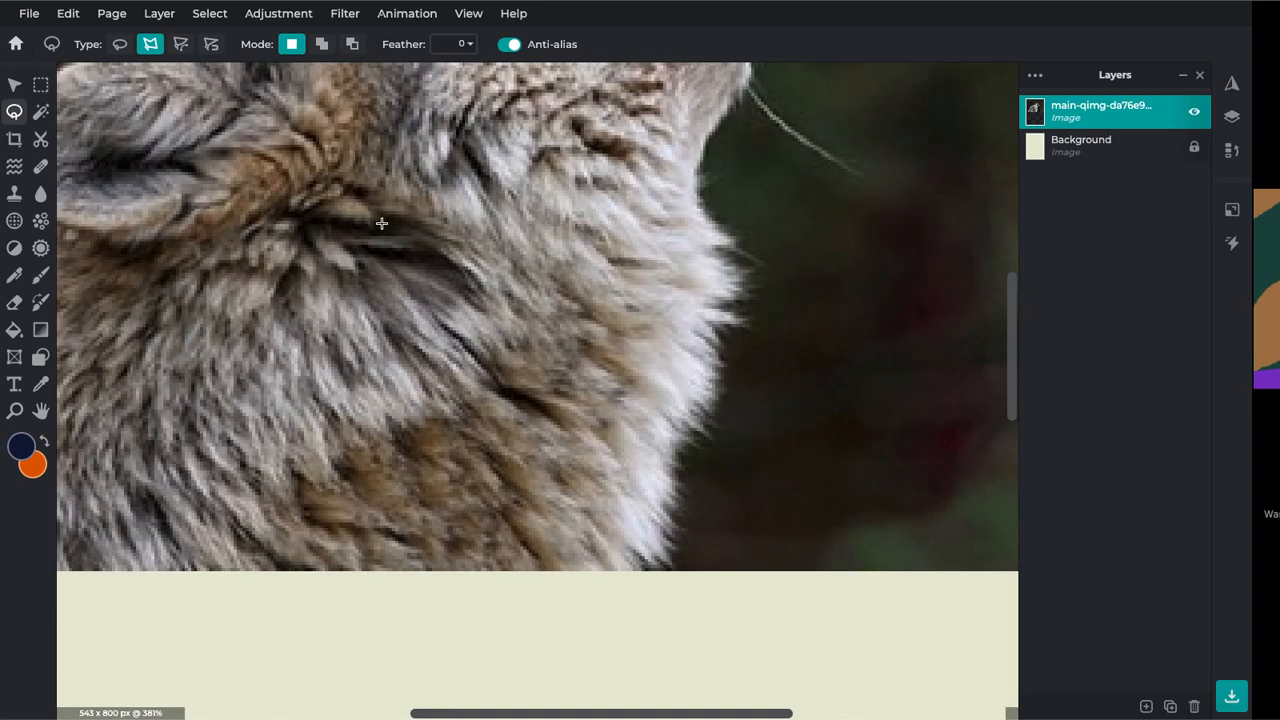
click(309, 220)
drag(312, 240, 640, 370)
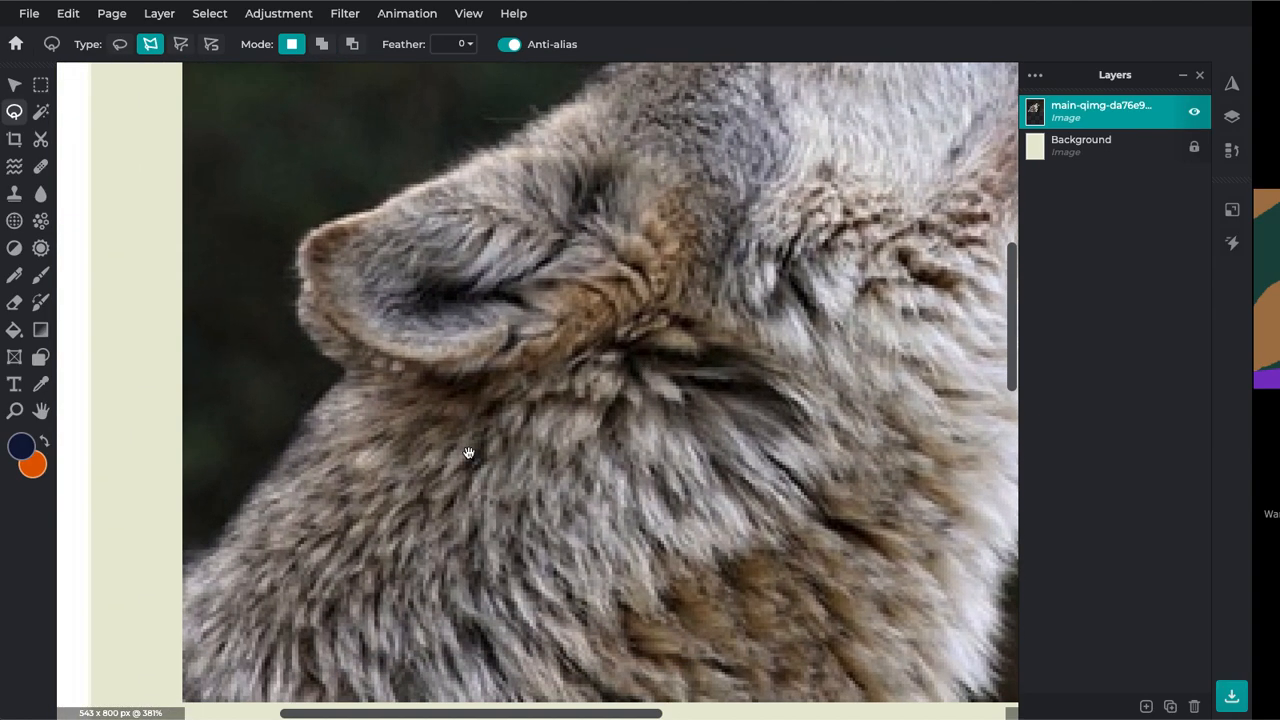
Trace the outline up the wolf's neck and around its ear to the ear tip
click(195, 568)
click(219, 546)
click(226, 531)
click(237, 507)
click(253, 485)
click(268, 476)
click(287, 459)
click(297, 447)
click(302, 433)
click(311, 413)
click(356, 368)
click(330, 352)
click(308, 330)
click(298, 311)
click(313, 229)
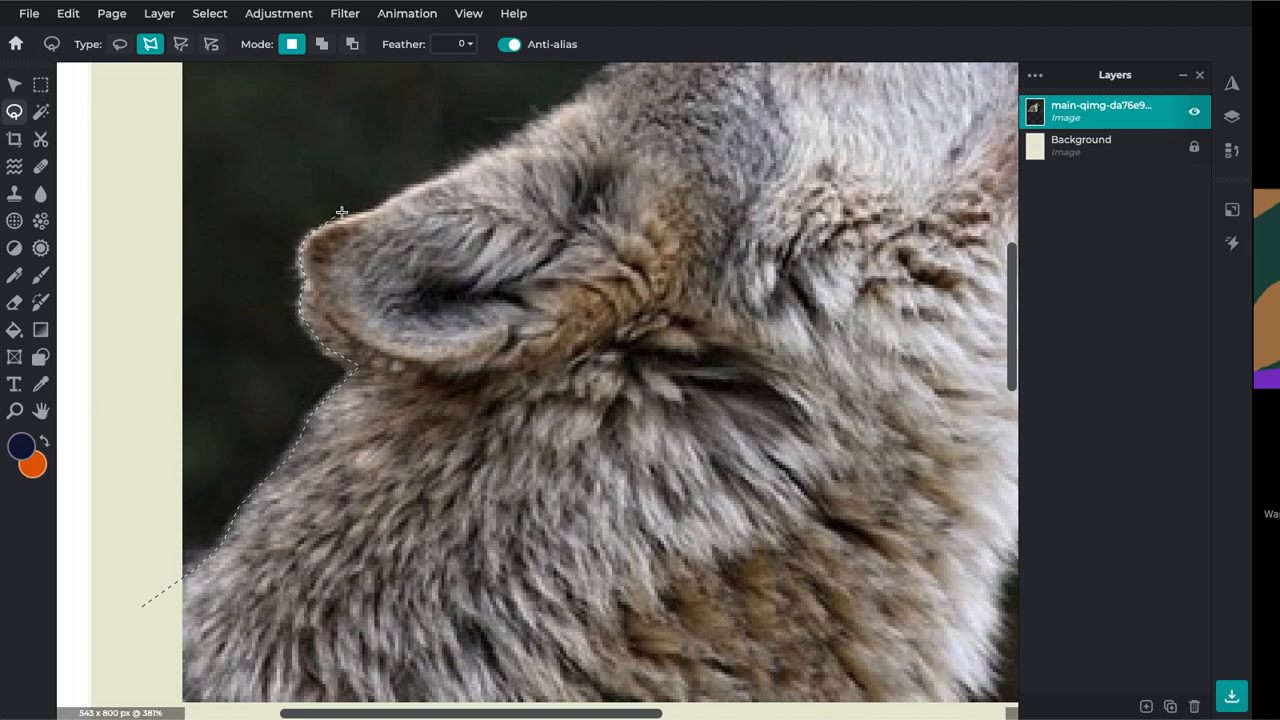
click(425, 185)
Continue the outline over the head and forehead, around the nose, to the jaw corner
drag(520, 140, 193, 367)
click(280, 301)
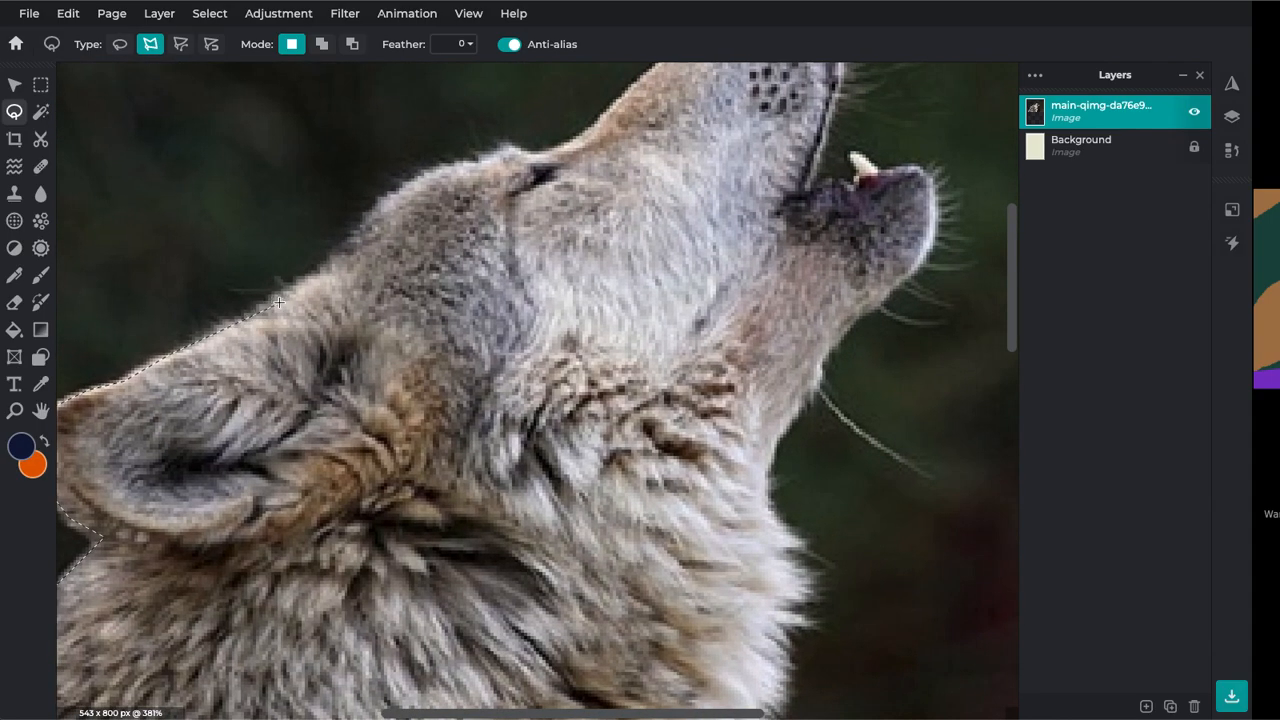
click(311, 277)
click(334, 260)
click(364, 229)
click(395, 193)
click(539, 153)
click(598, 130)
drag(598, 135, 372, 284)
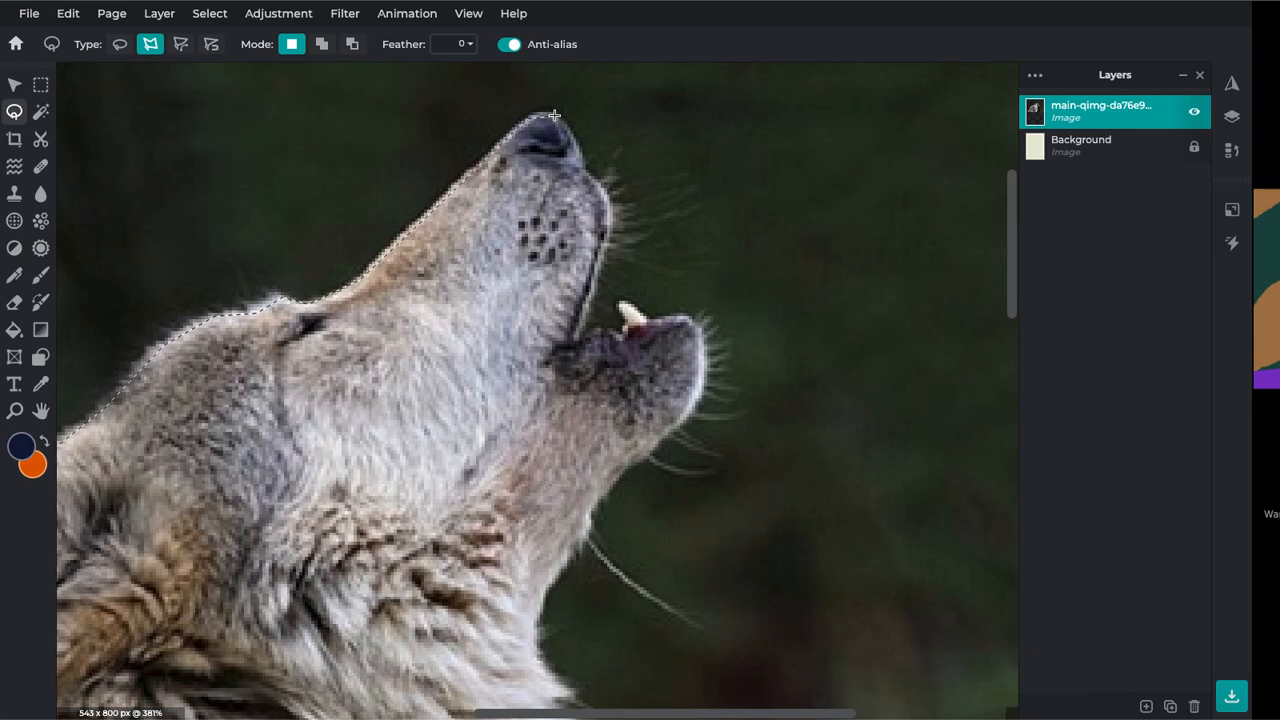
click(577, 142)
click(609, 215)
click(578, 335)
Trace the outline down the wolf's chin and throat
click(704, 372)
click(696, 405)
click(651, 456)
click(603, 496)
click(587, 518)
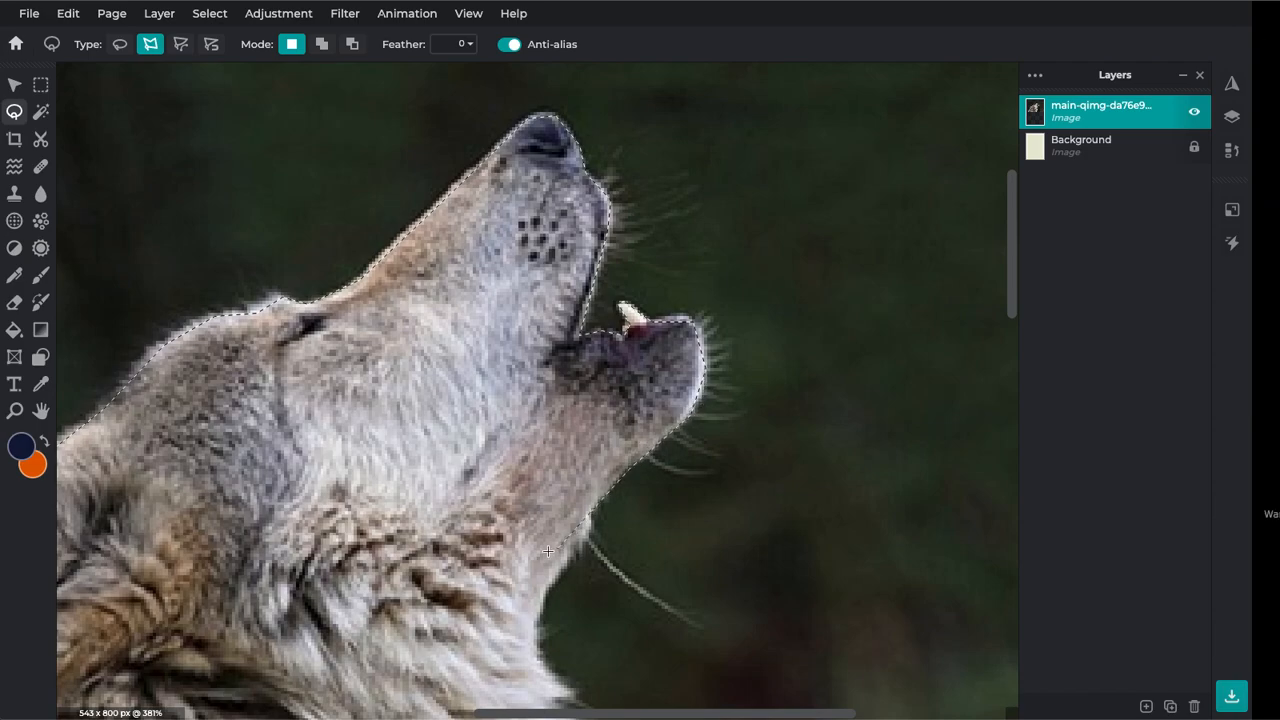
scroll(529, 563, down, 5)
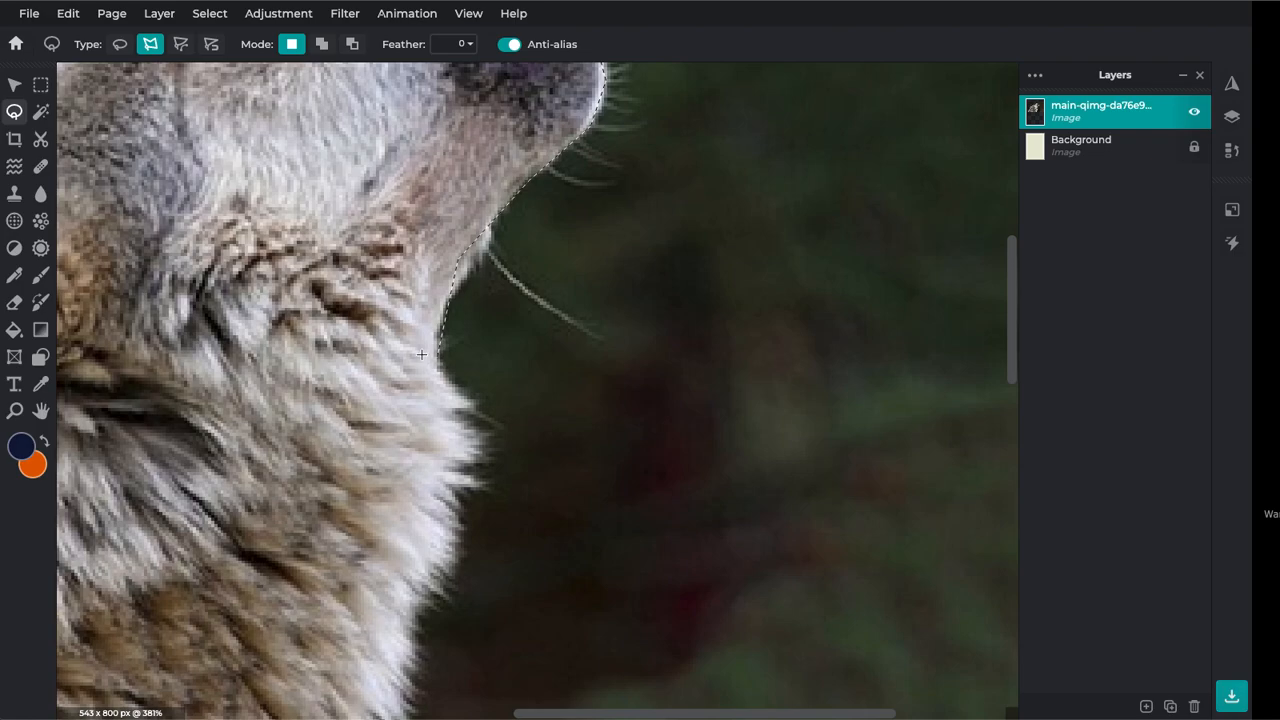
click(425, 353)
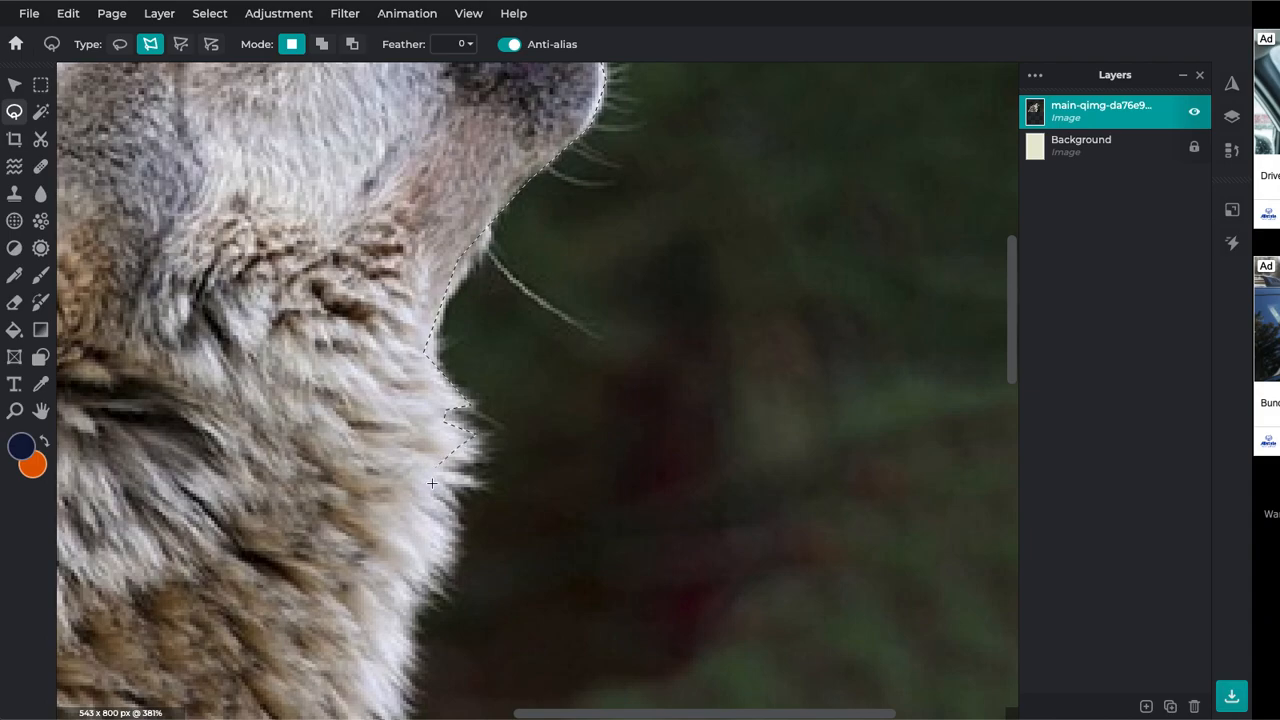
click(431, 514)
Carry the outline down the chest fur and below the photo's bottom edge
key(space)
mouse_move(407, 484)
mouse_down()
mouse_move(469, 371)
mouse_move(551, 343)
mouse_up()
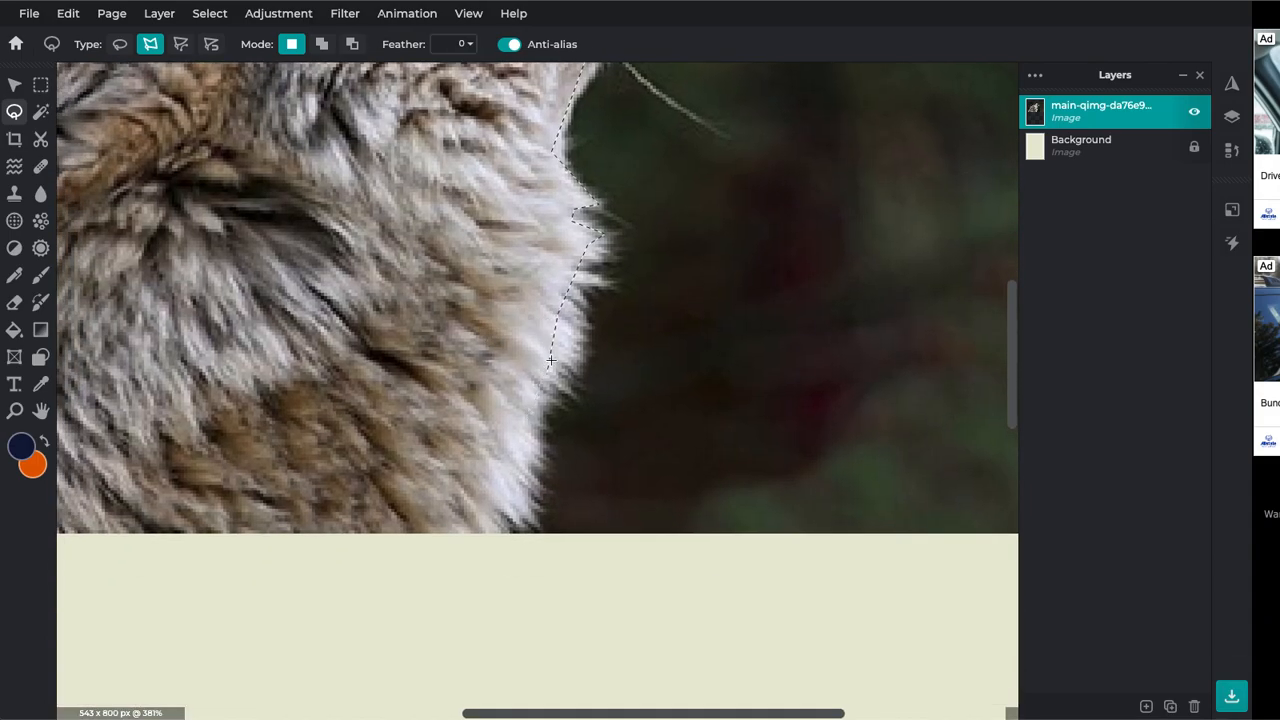
click(560, 378)
click(514, 418)
click(480, 553)
scroll(480, 553, down, 4)
click(296, 608)
click(199, 575)
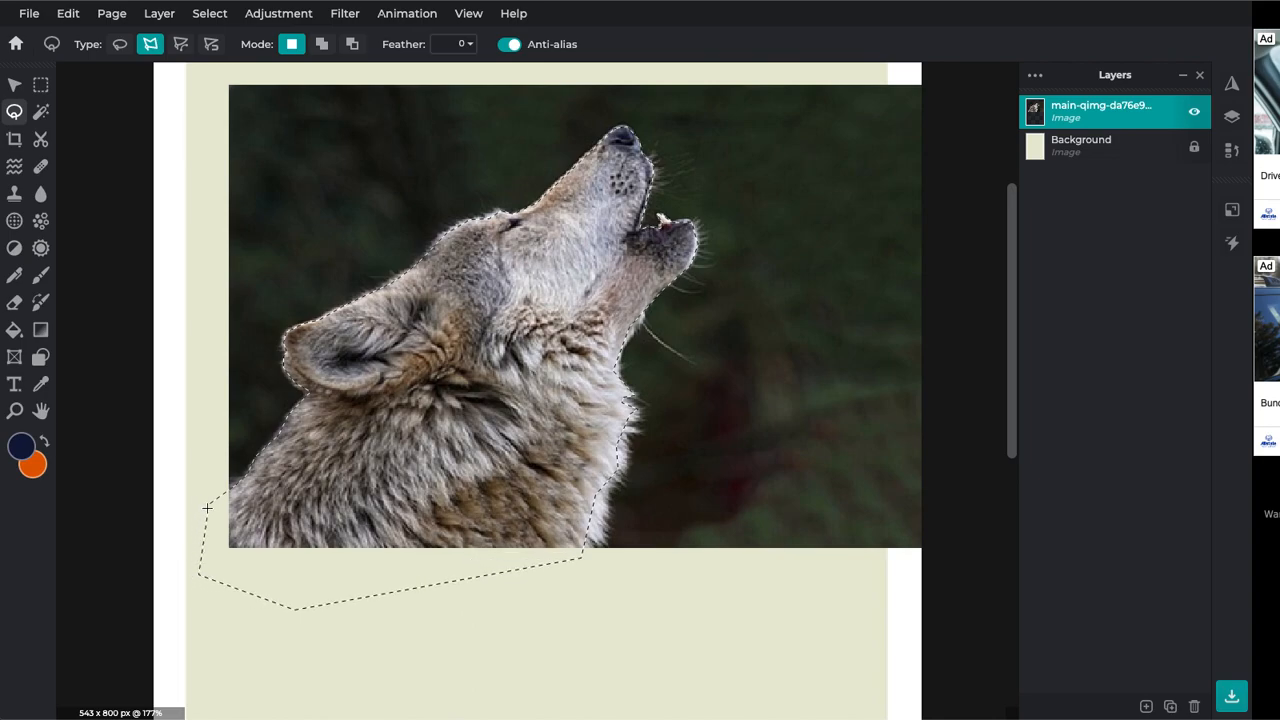
Close the lasso and copy-paste the wolf onto a new image.png layer
click(210, 503)
click(231, 492)
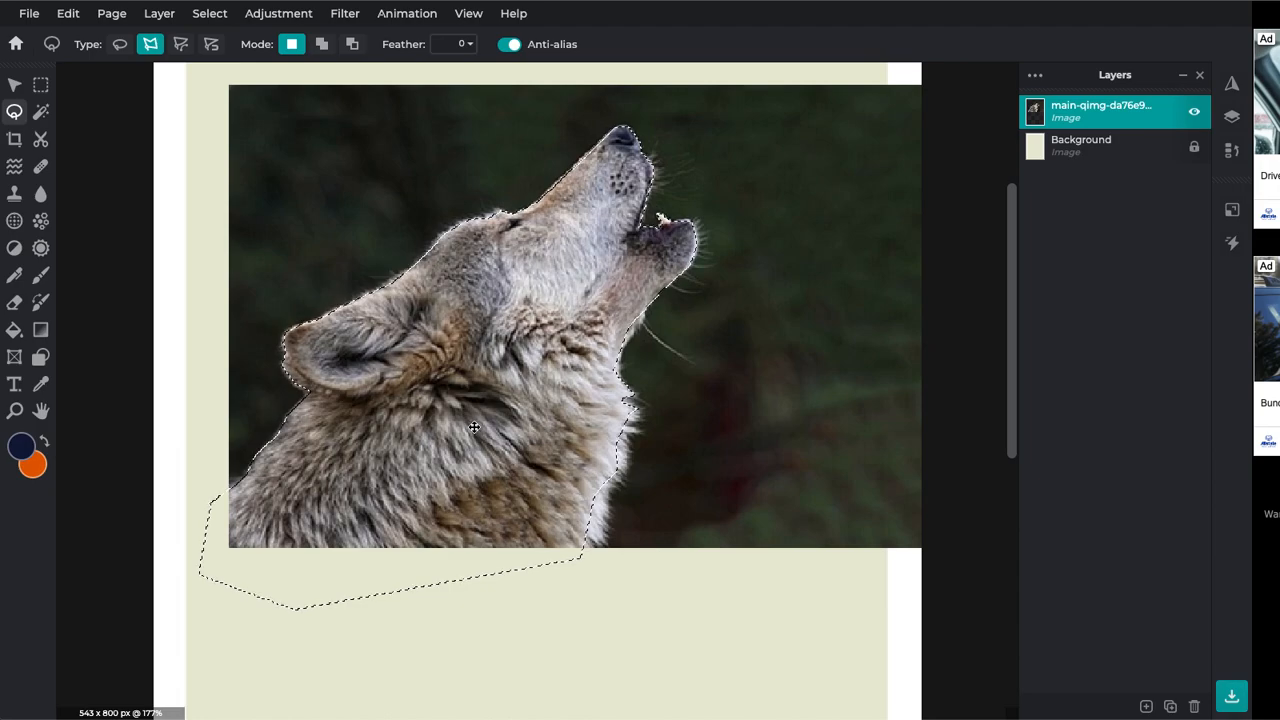
key(ctrl+c)
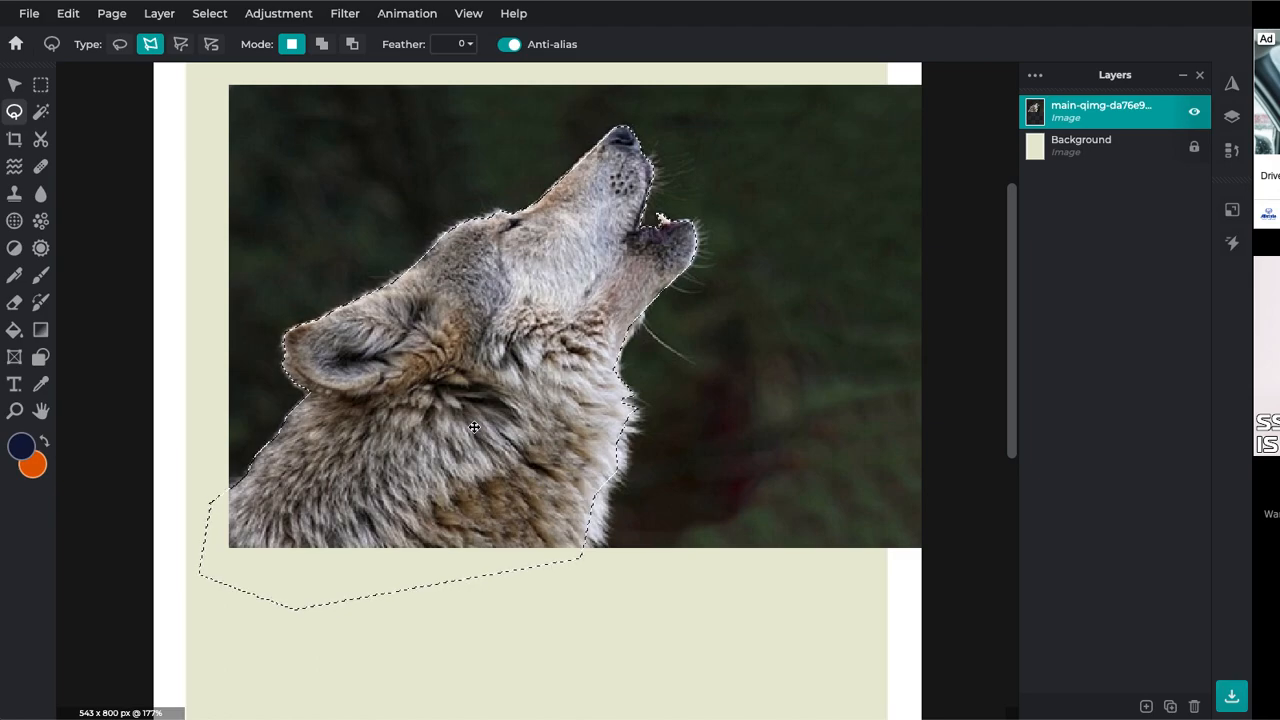
key(ctrl+v)
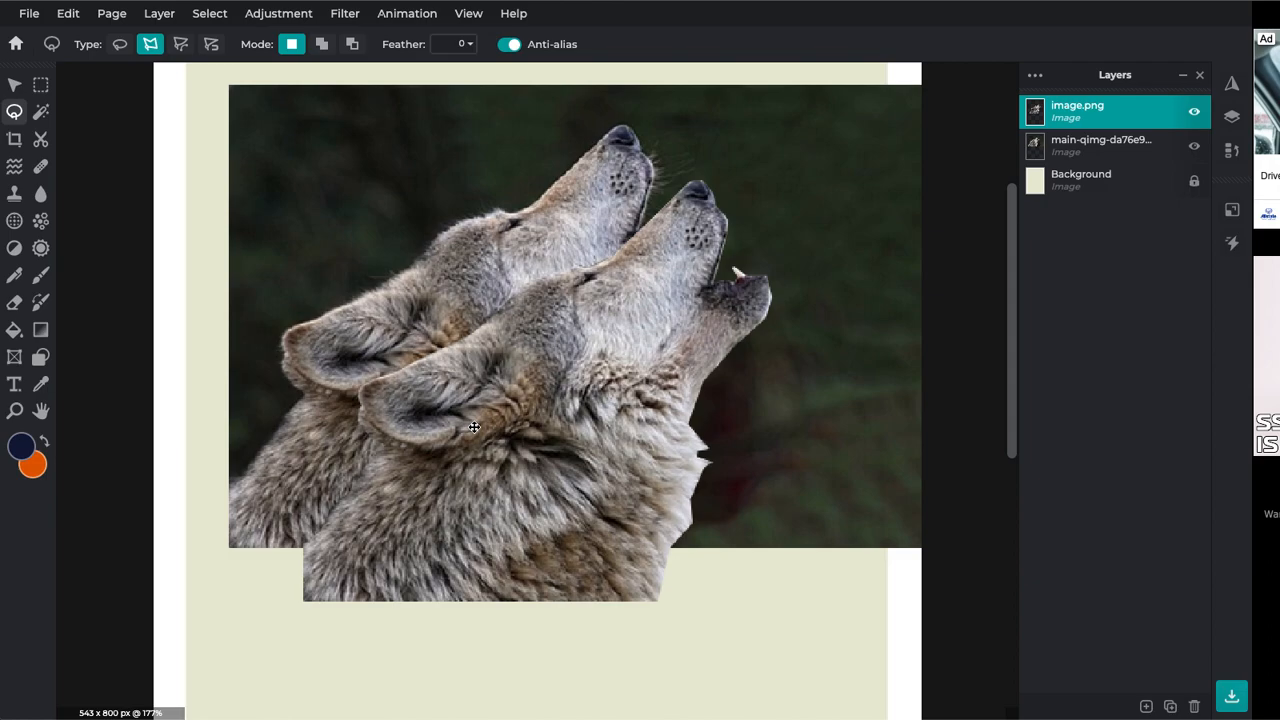
Paste a second wolf cut-out layer and hide the original main-qimg photo layer
key(ctrl+v)
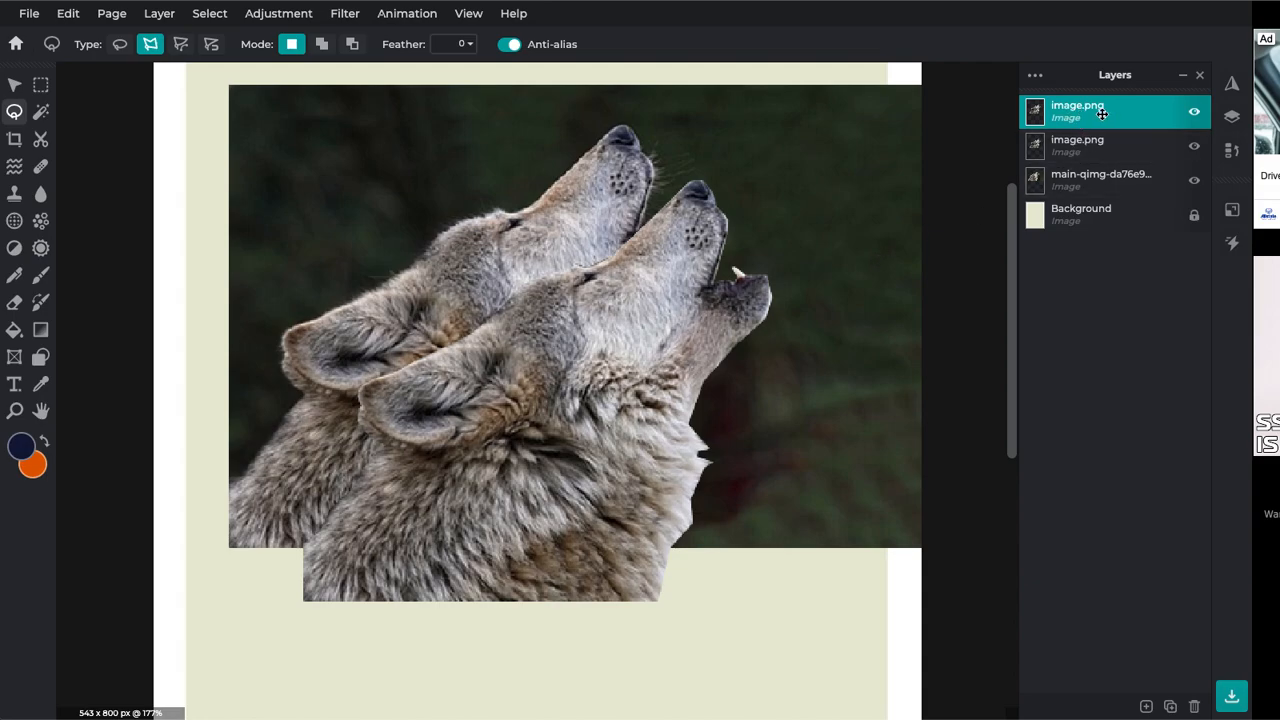
click(1193, 185)
click(1193, 185)
click(1193, 185)
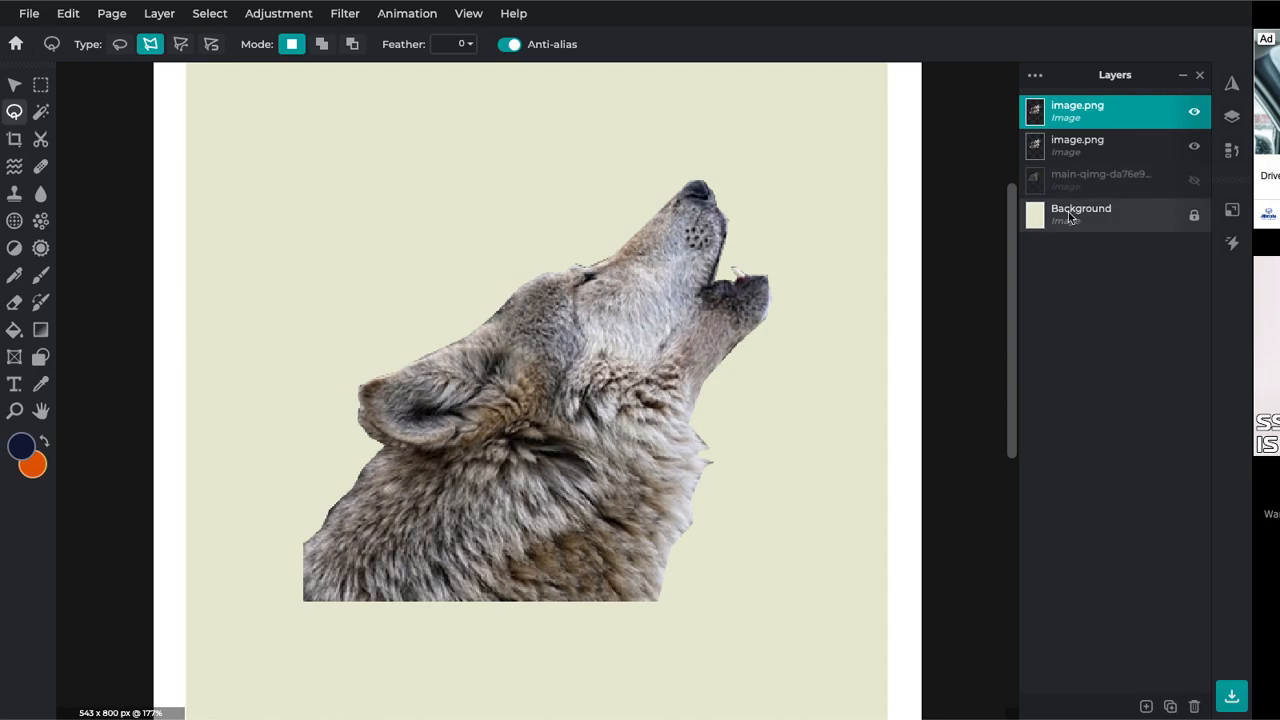
scroll(565, 293, down, 5)
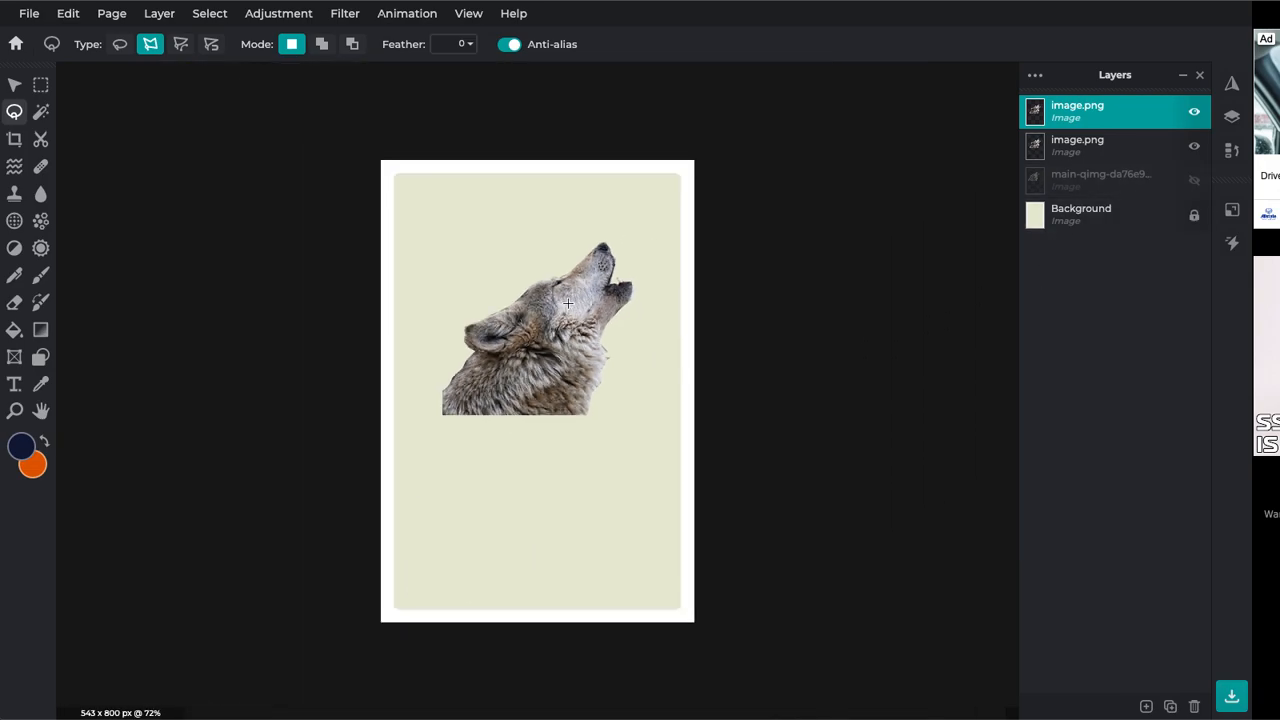
scroll(567, 302, up, 1)
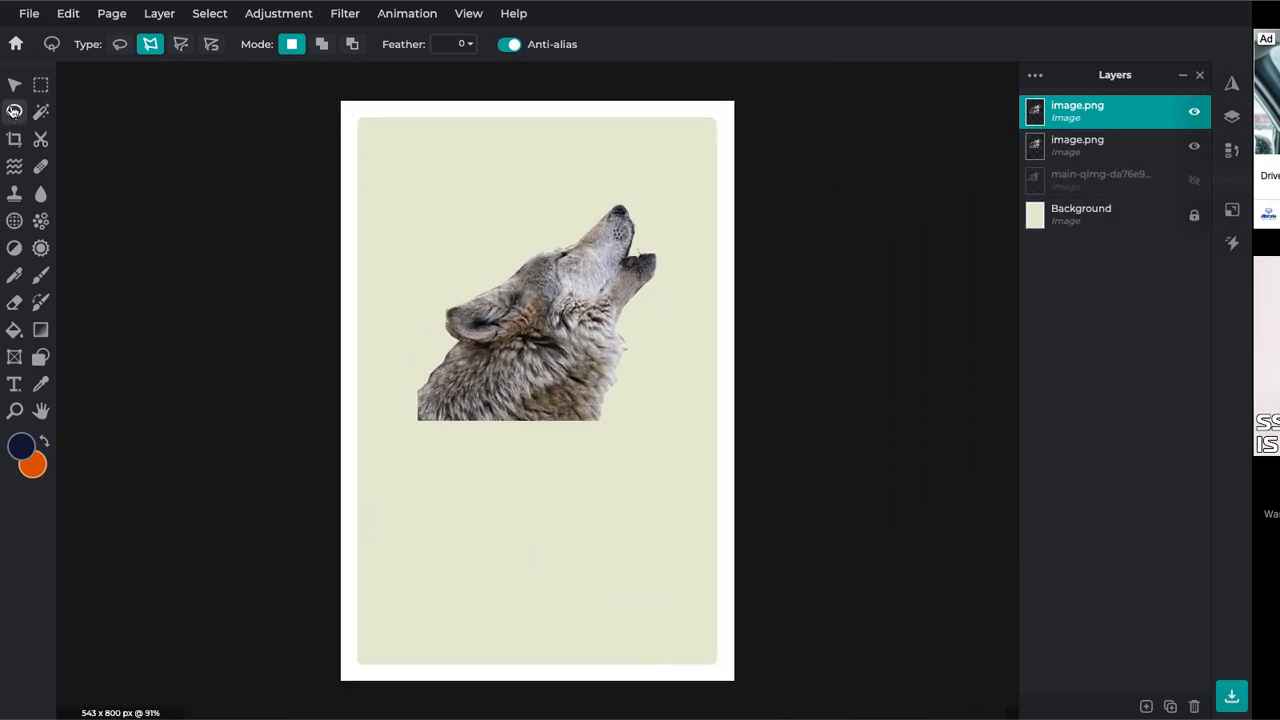
Raise the first wolf slightly, then flip the second copy vertically and move it below
click(15, 86)
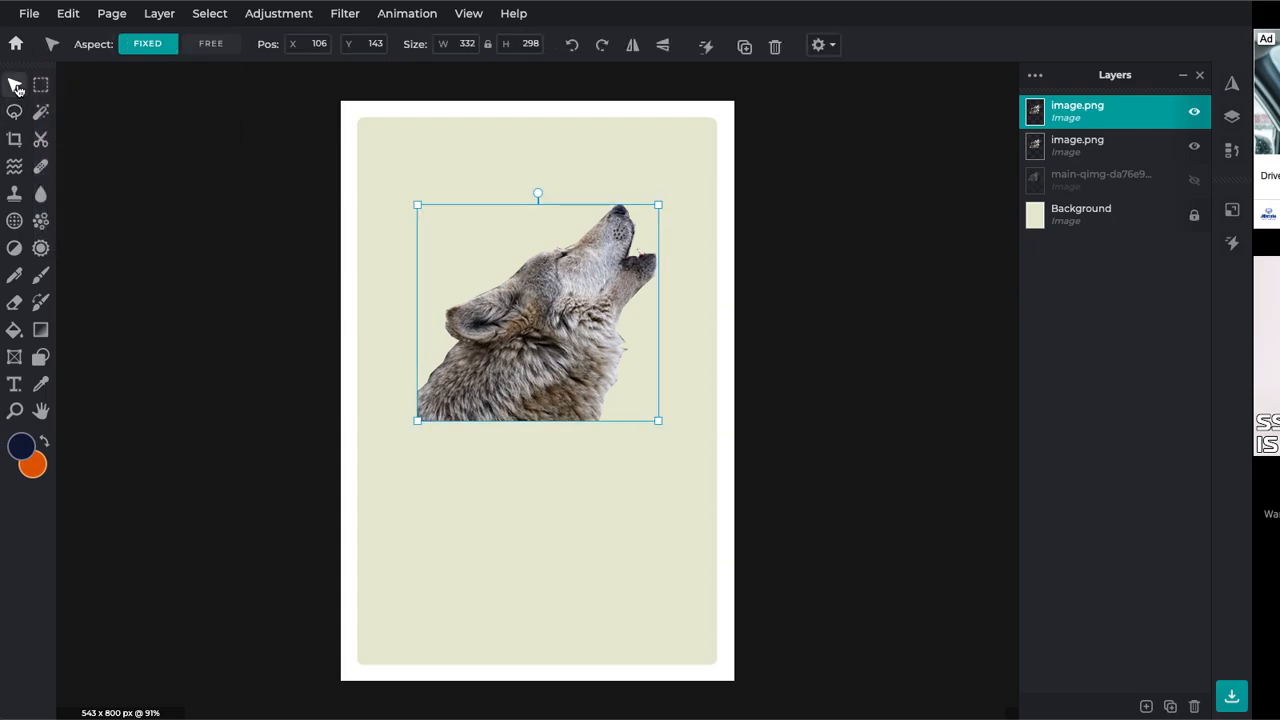
mouse_move(561, 347)
mouse_down()
mouse_move(560, 296)
mouse_move(559, 326)
mouse_up()
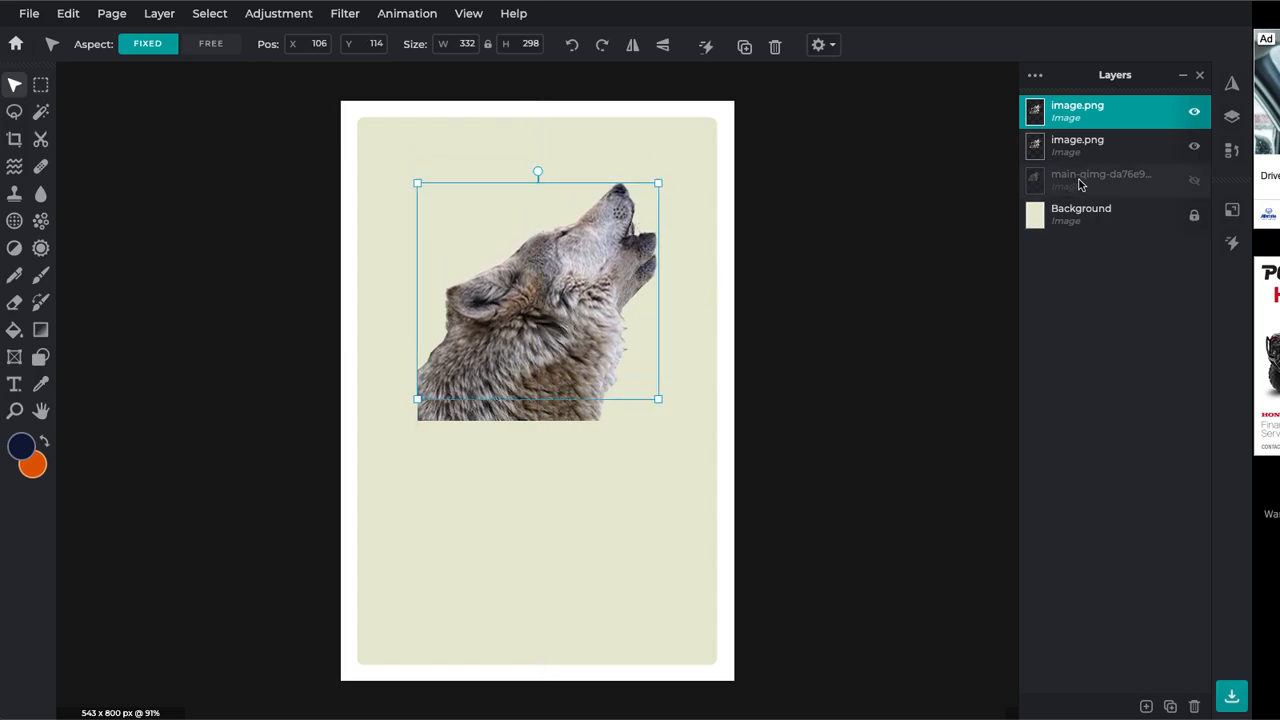
click(1077, 145)
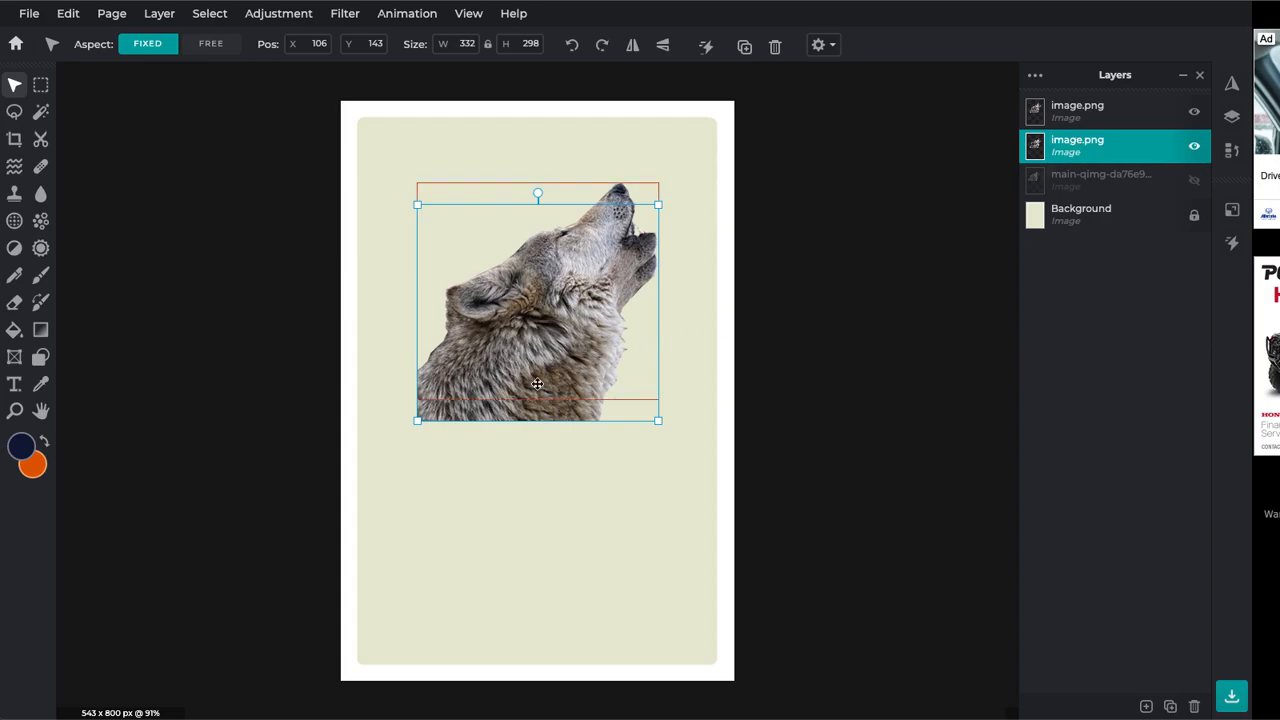
drag(547, 414, 541, 497)
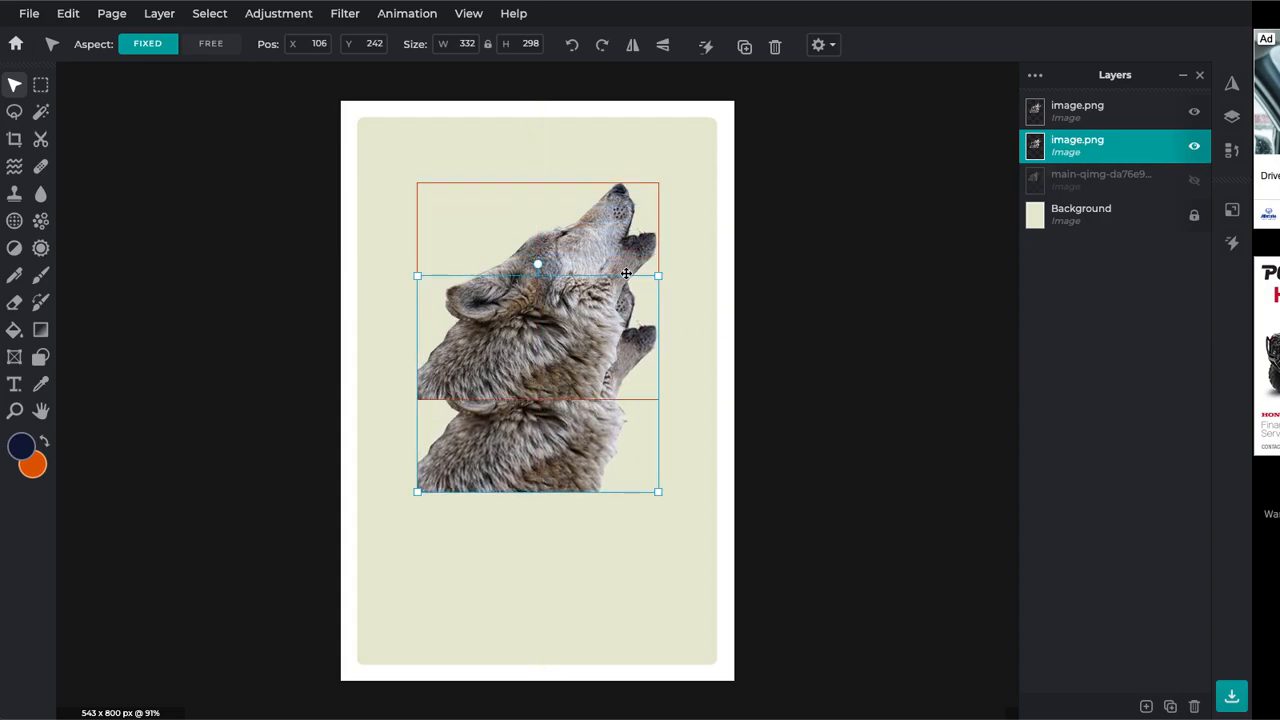
click(663, 54)
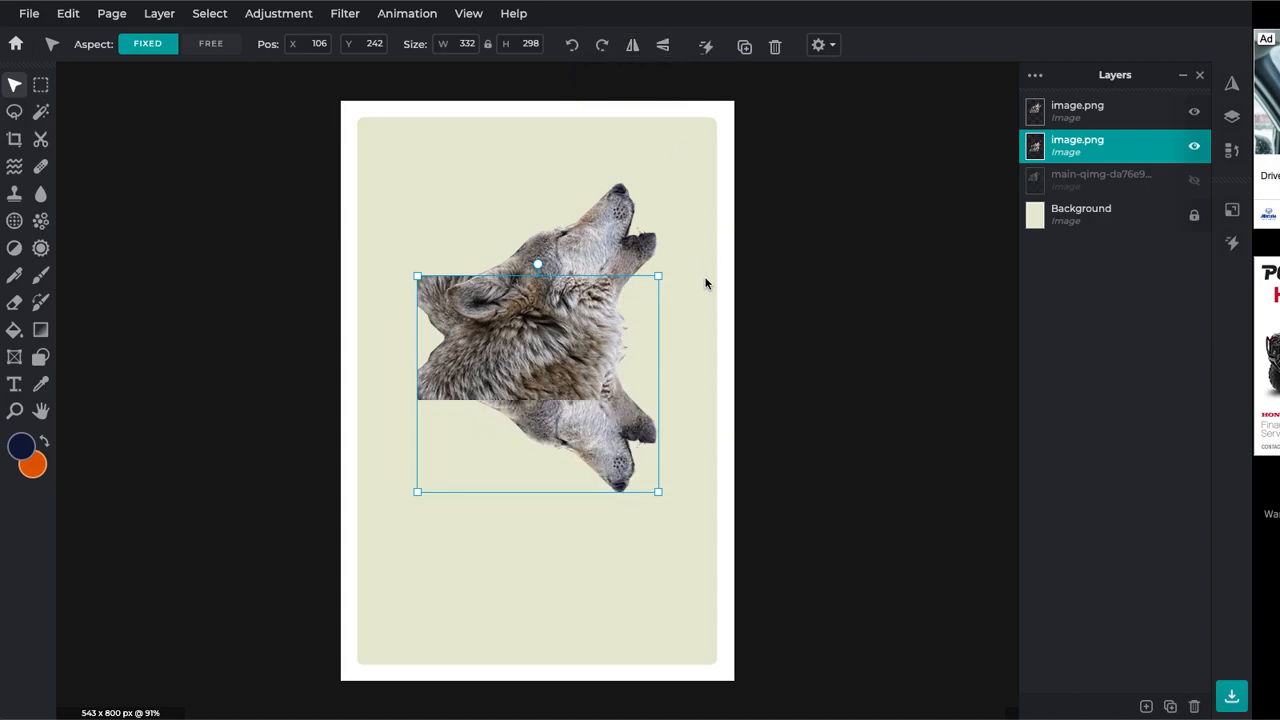
drag(612, 438, 601, 560)
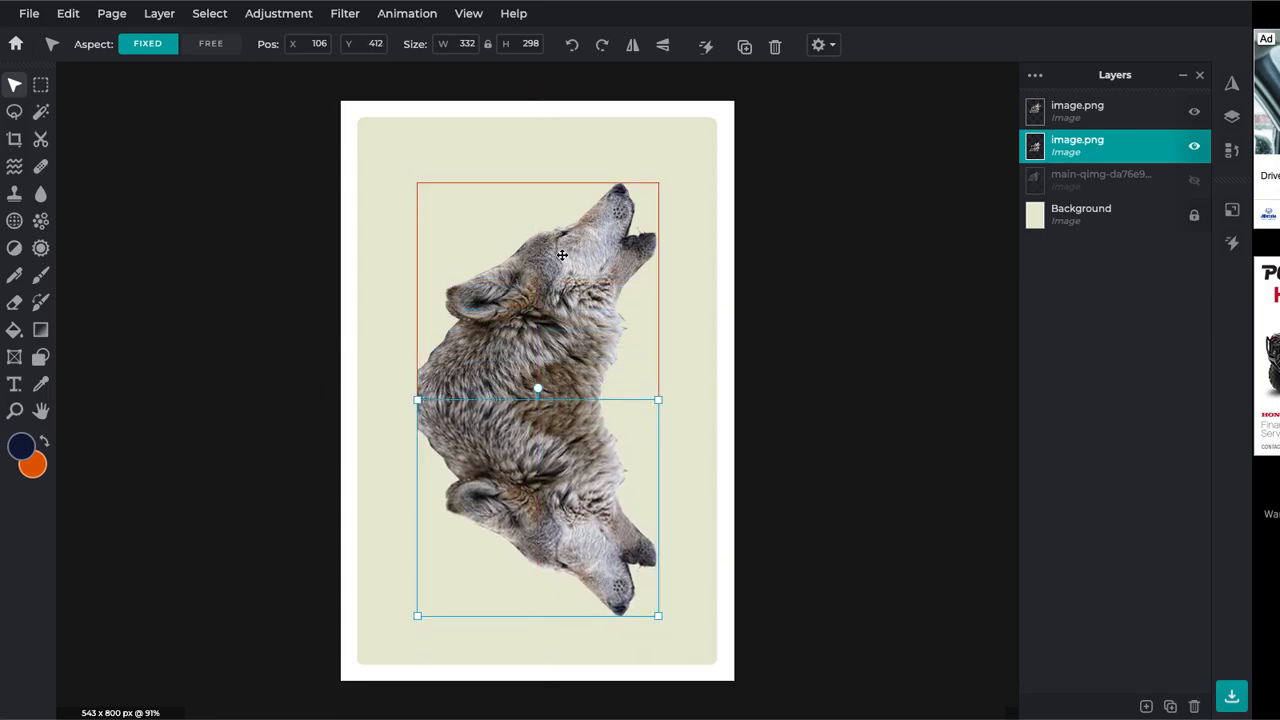
Mirror the lower wolf horizontally and nudge it left and up to join the upper wolf
click(633, 46)
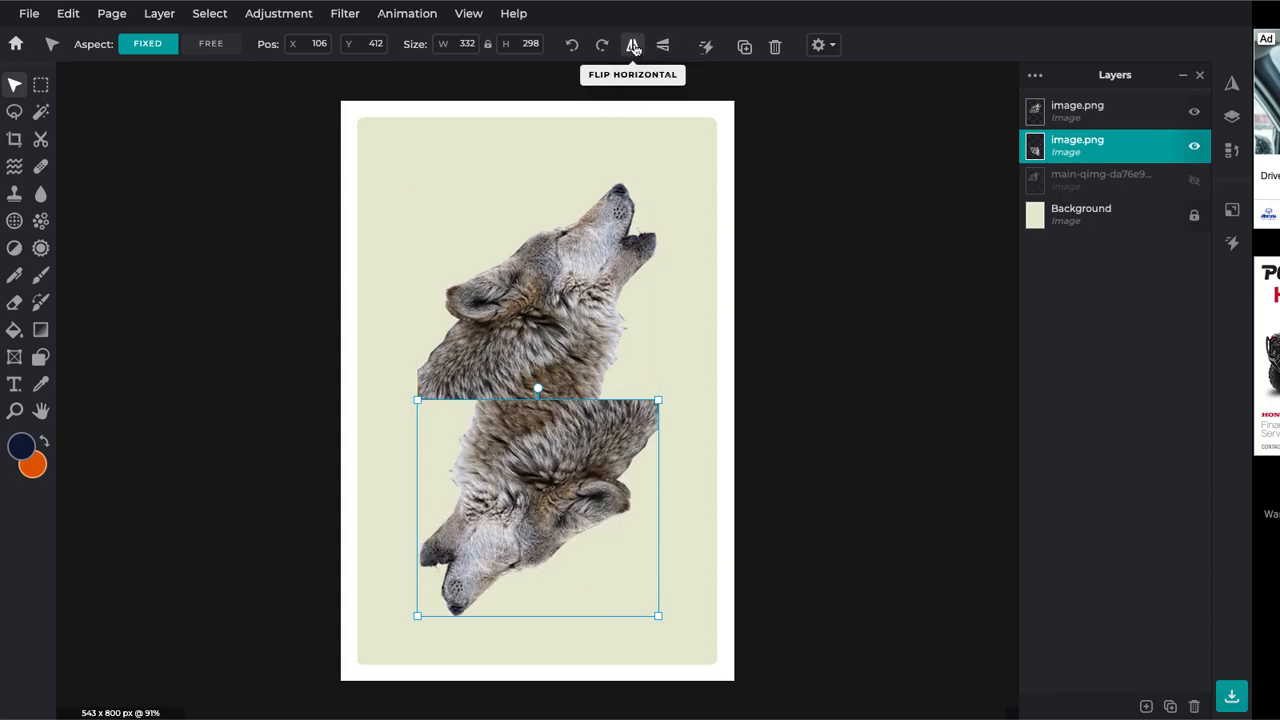
drag(582, 436, 492, 441)
scroll(490, 446, up, 1)
scroll(490, 445, up, 3)
key(Left)
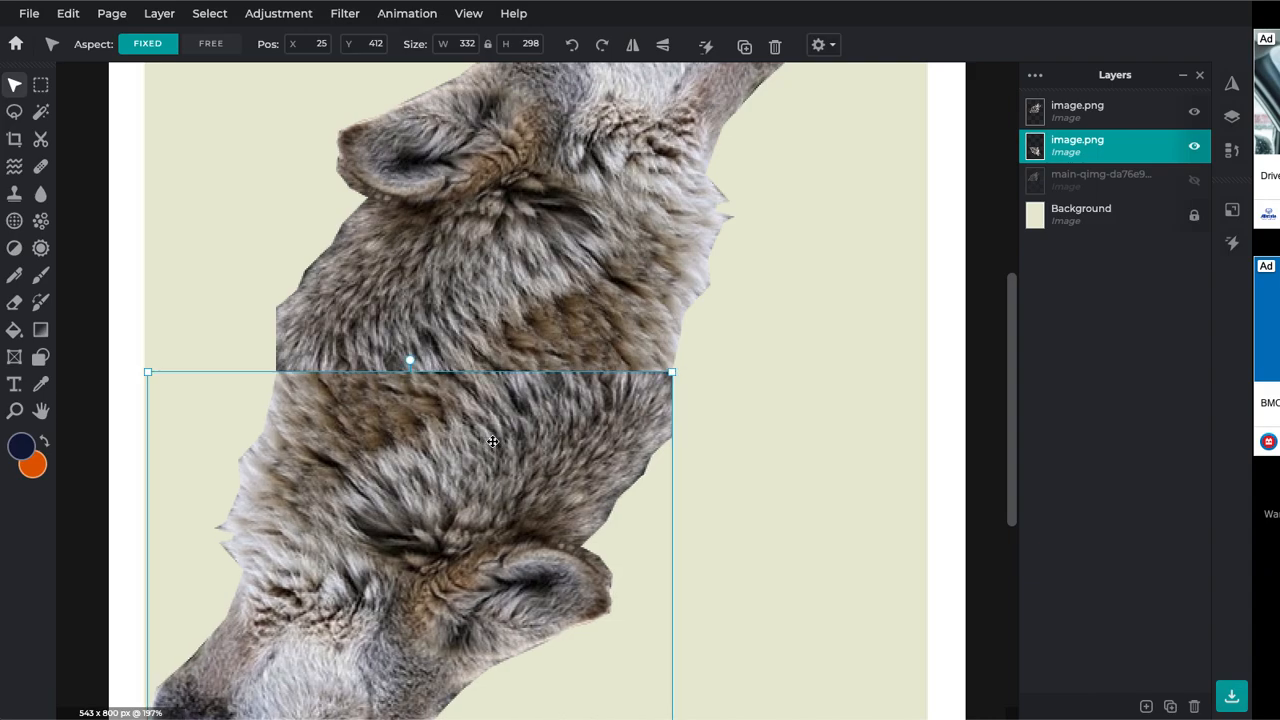
key(Left)
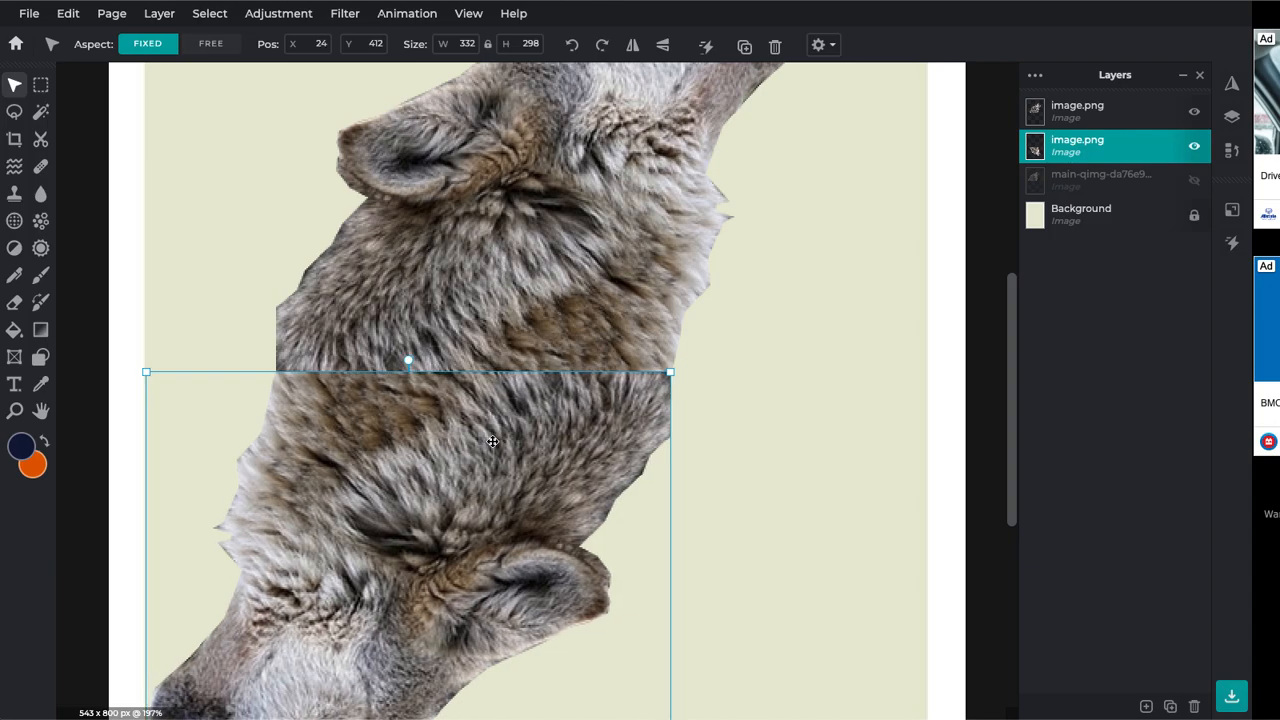
key(Up)
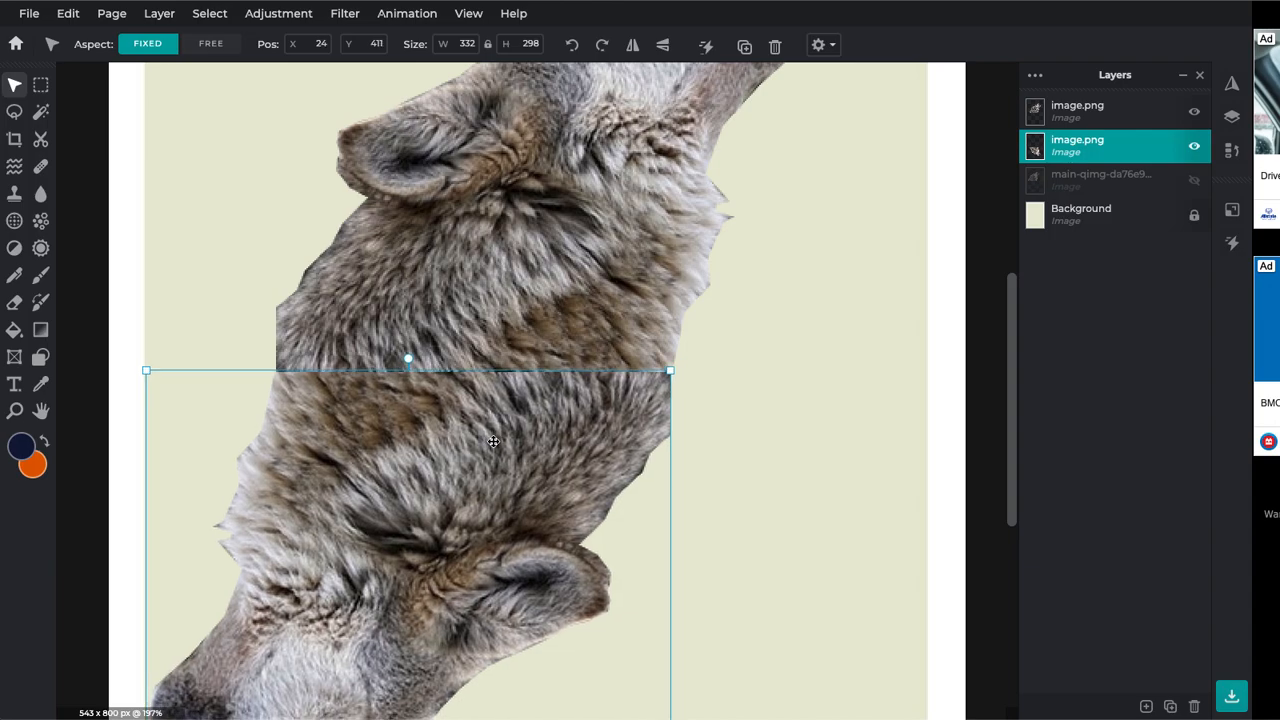
click(722, 460)
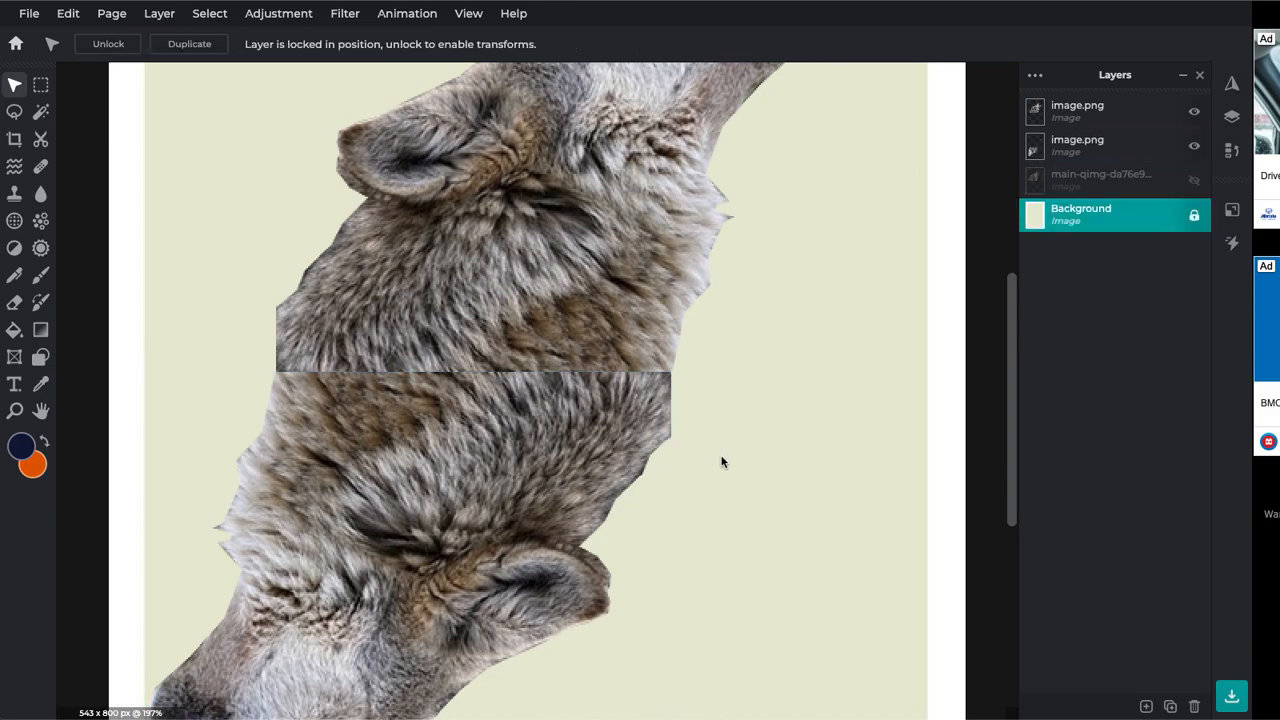
scroll(715, 462, down, 5)
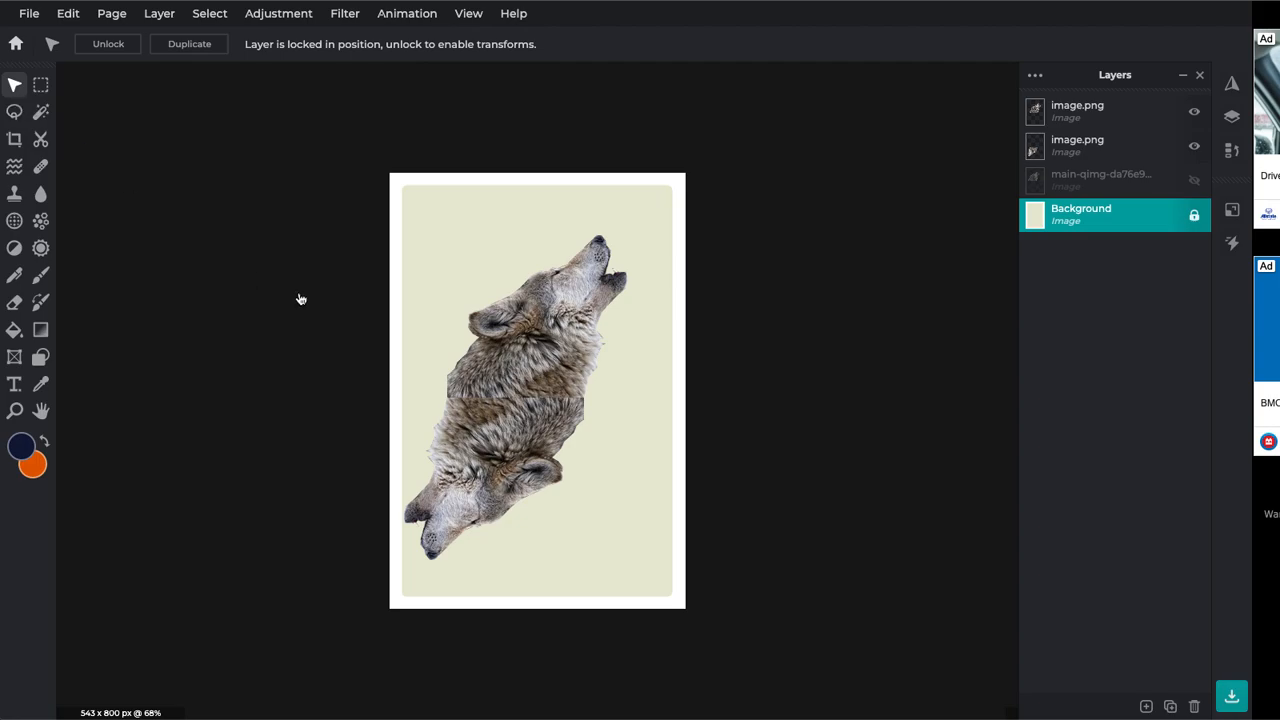
Scale both image.png wolf layers together to 470×678 and centre them on the card
click(487, 351)
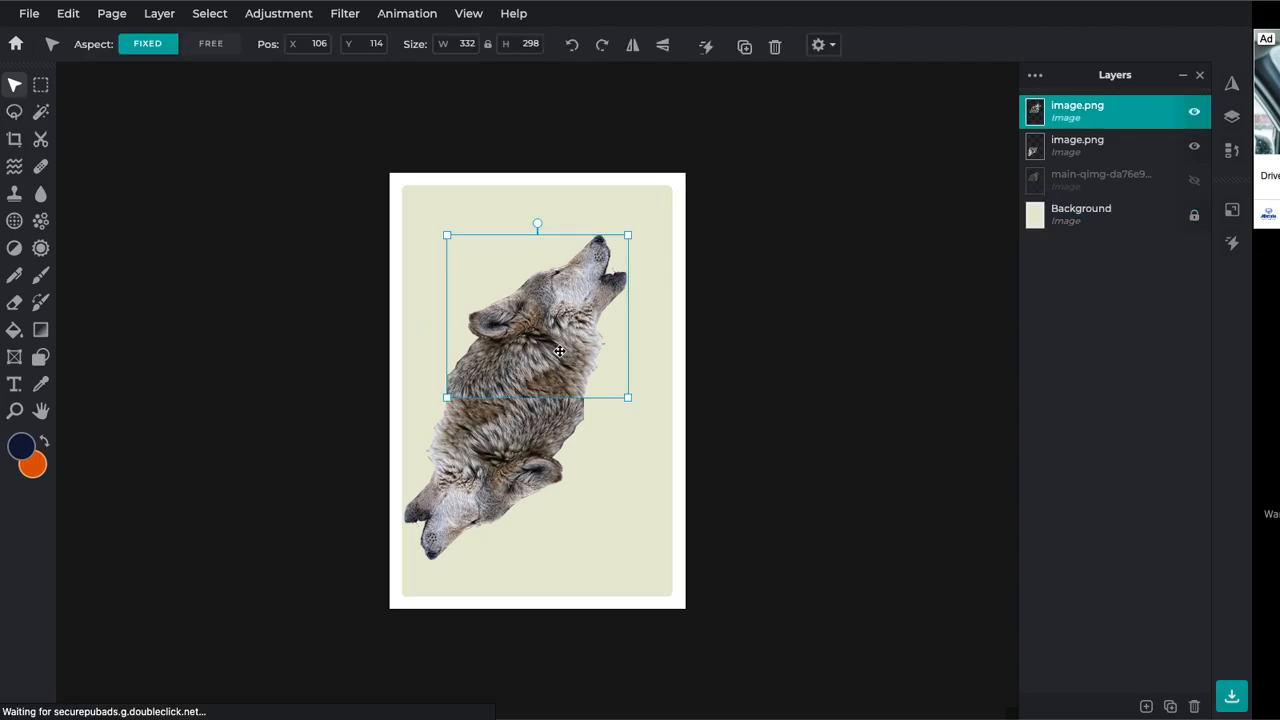
shift+click(519, 452)
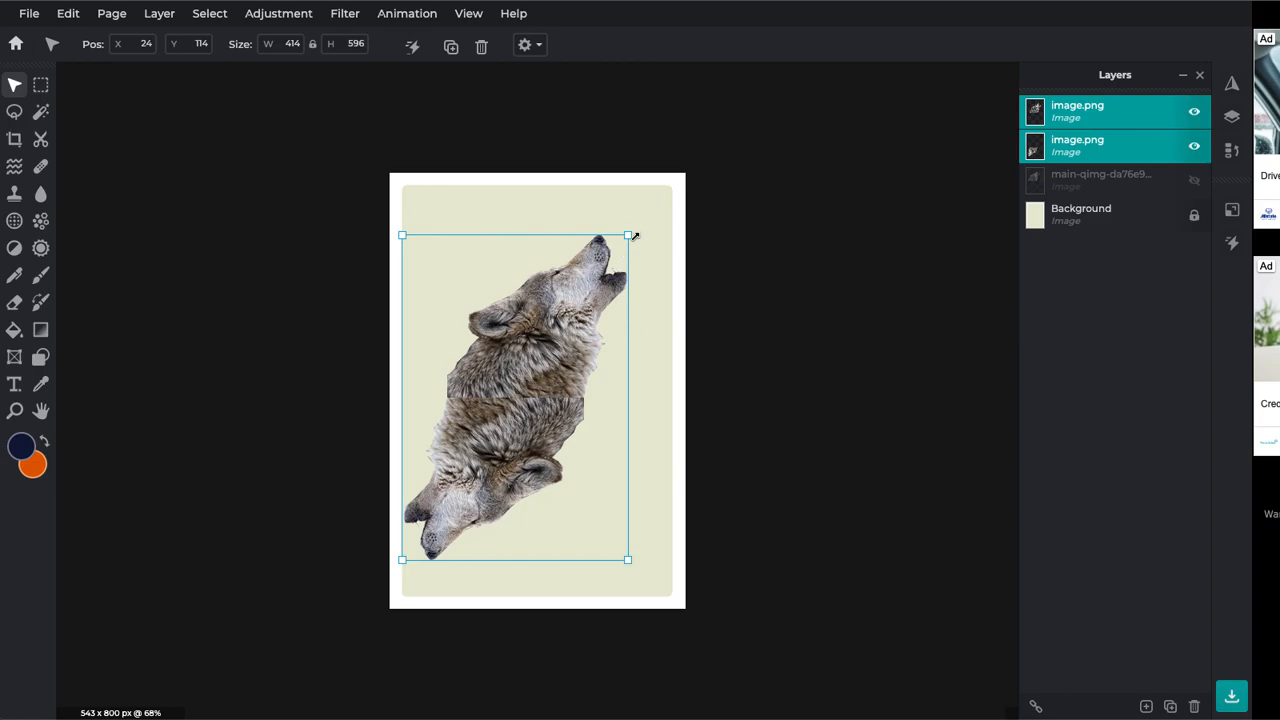
drag(628, 234, 660, 218)
drag(539, 408, 542, 423)
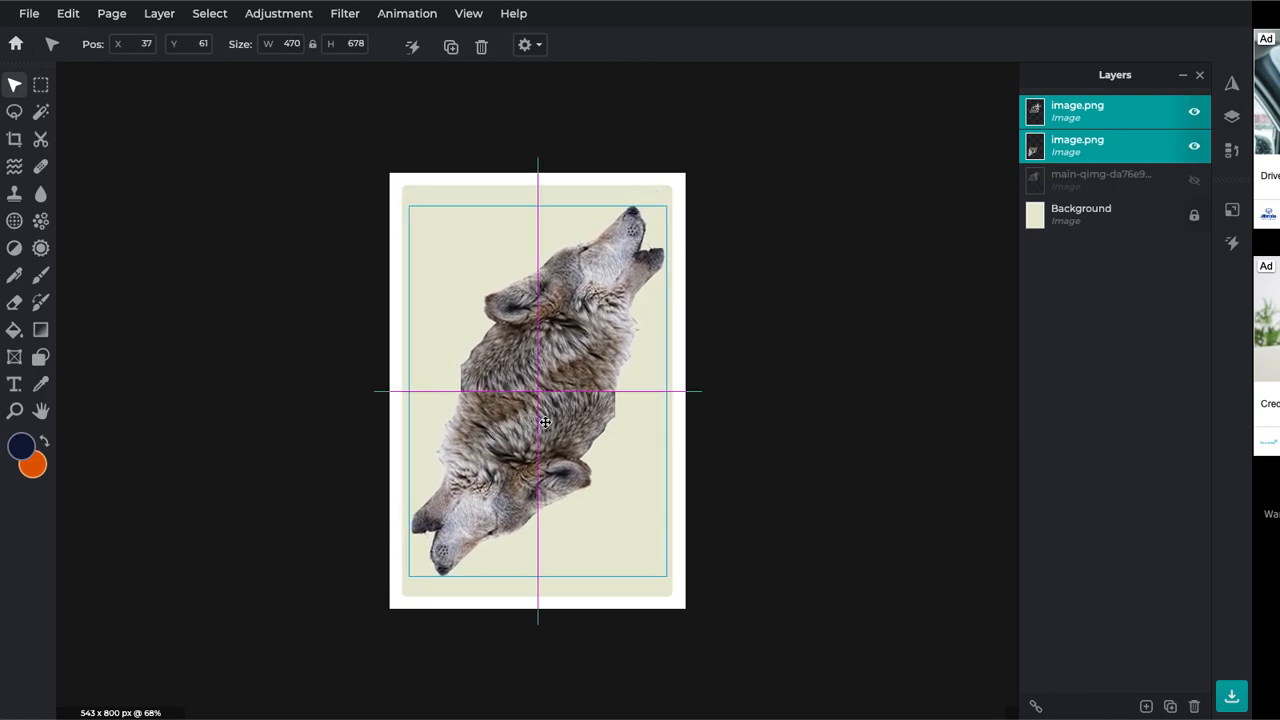
drag(545, 422, 545, 423)
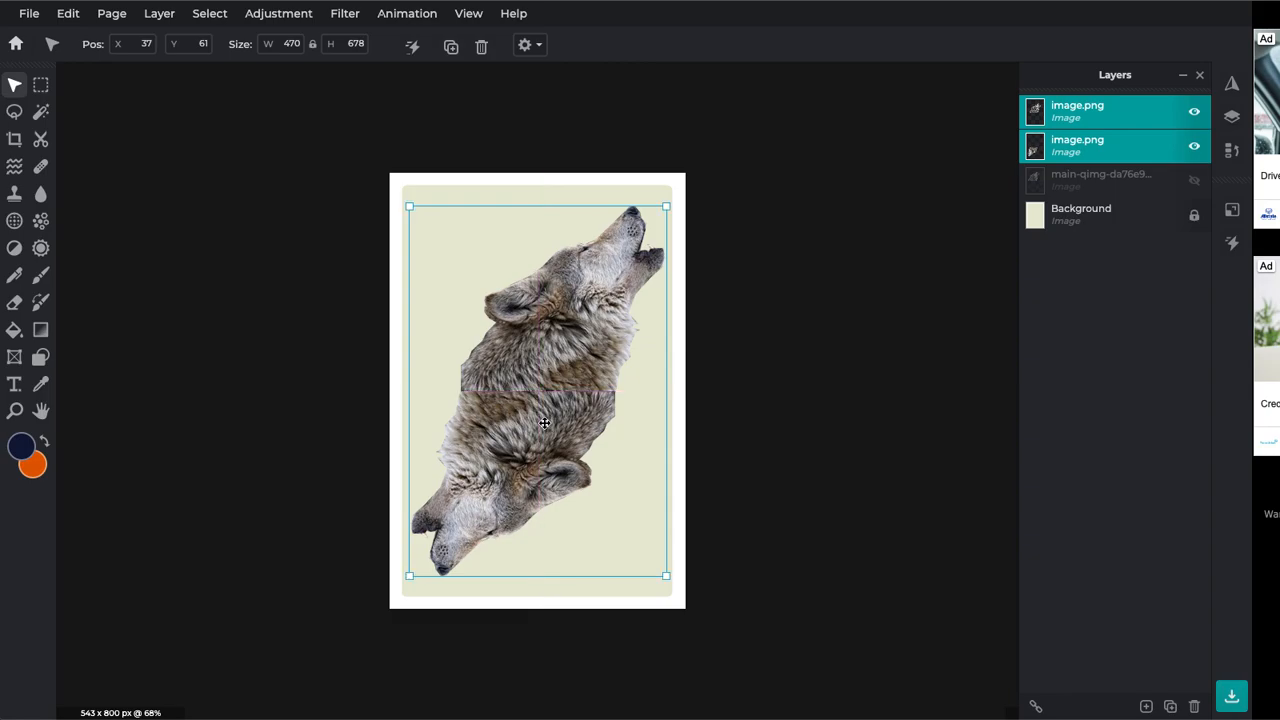
click(761, 416)
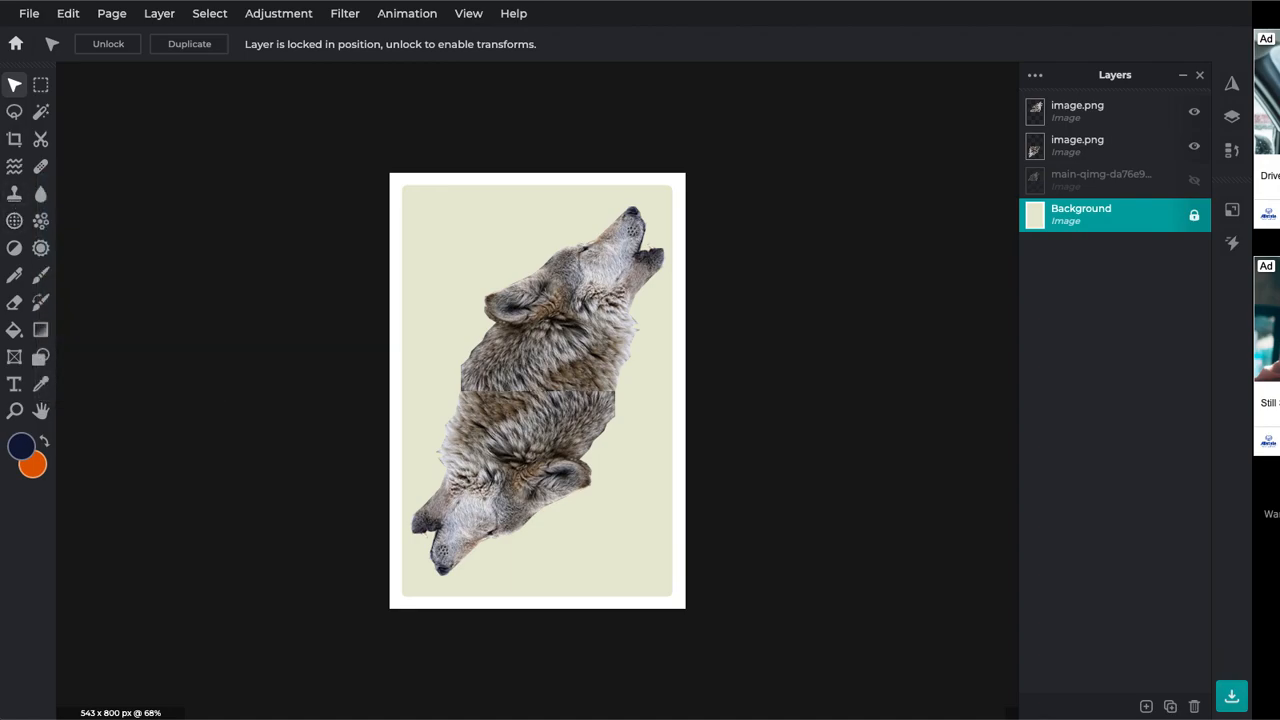
With Marquee Select, add empty Layer 5 on top and select a 75×75 square at the top-left corner
click(15, 113)
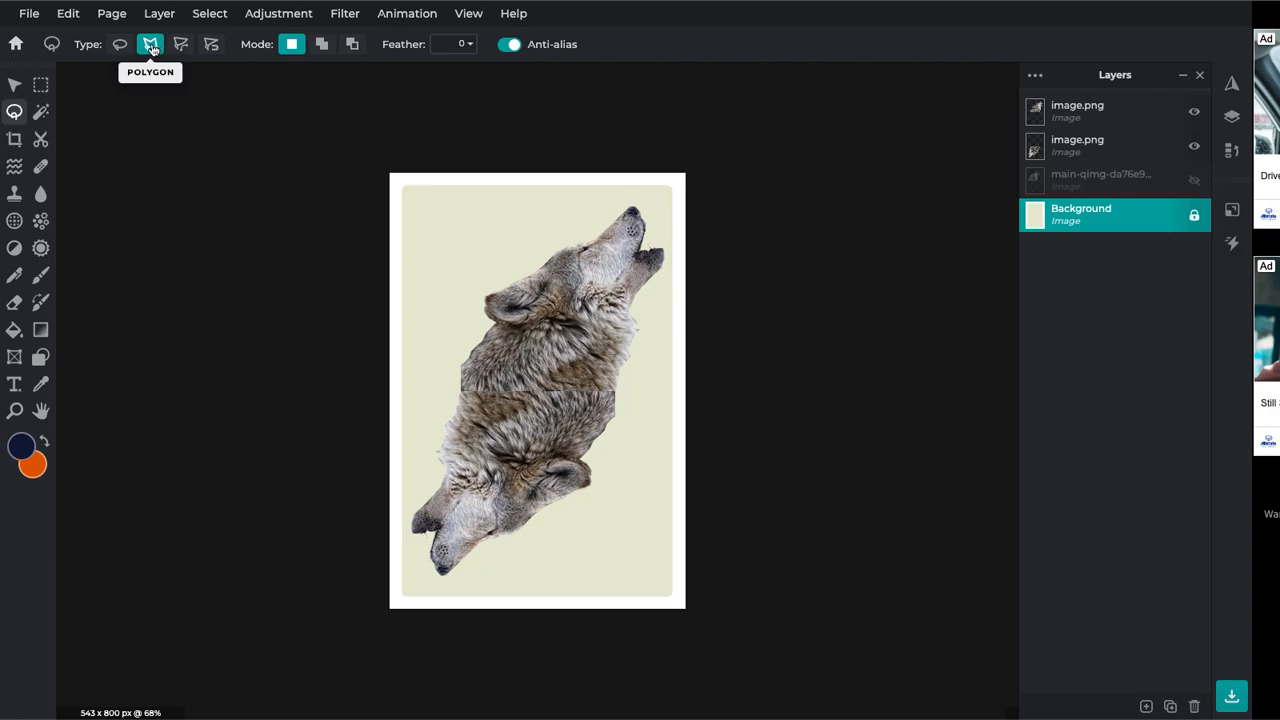
click(41, 86)
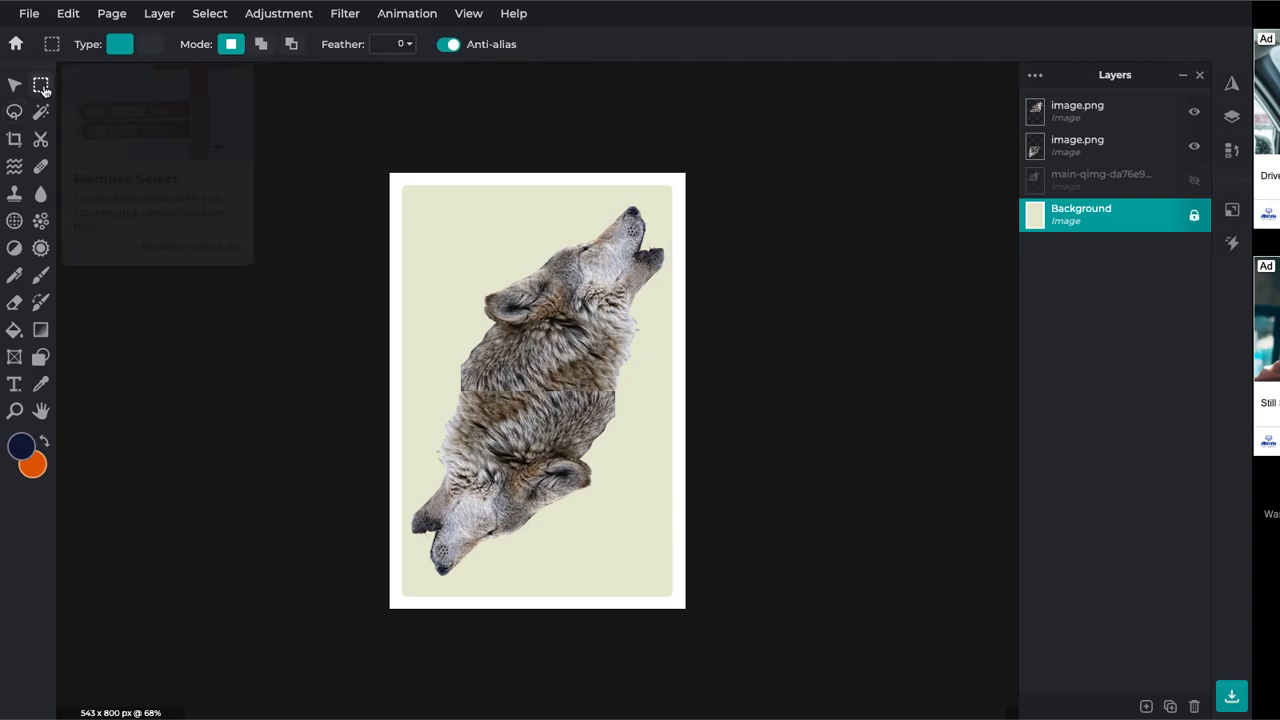
click(1088, 116)
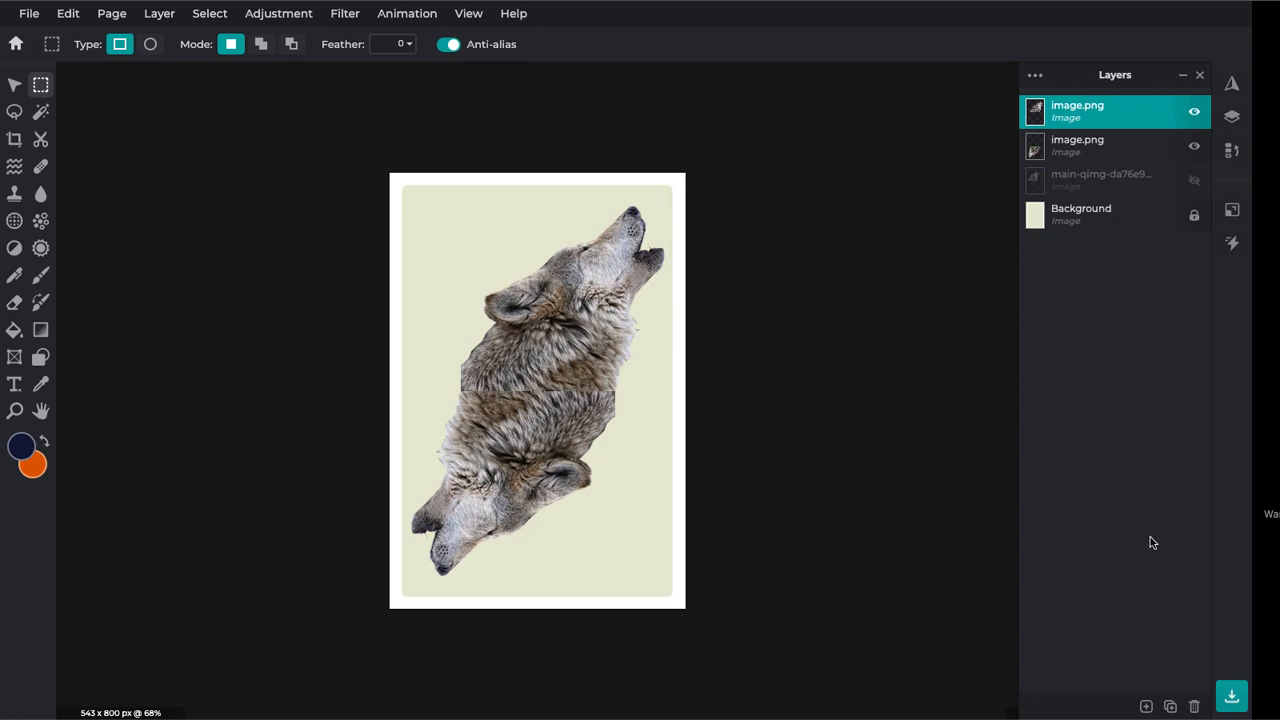
click(1146, 704)
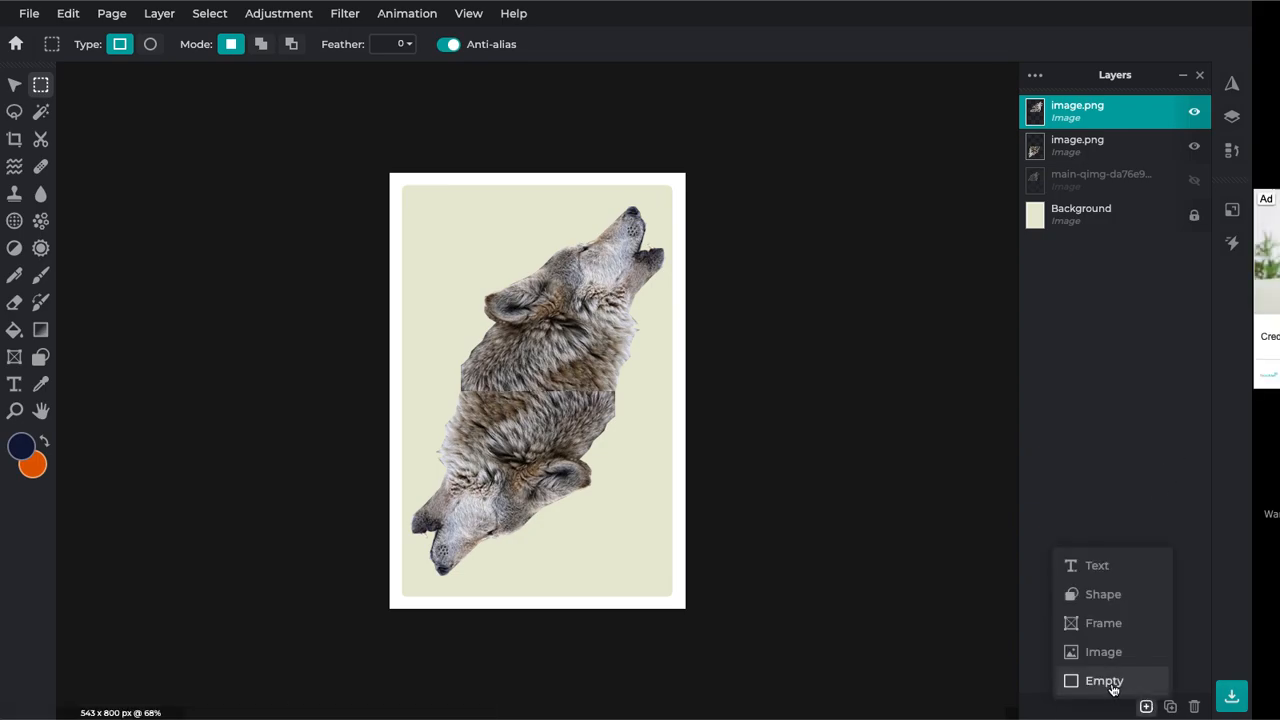
click(1110, 684)
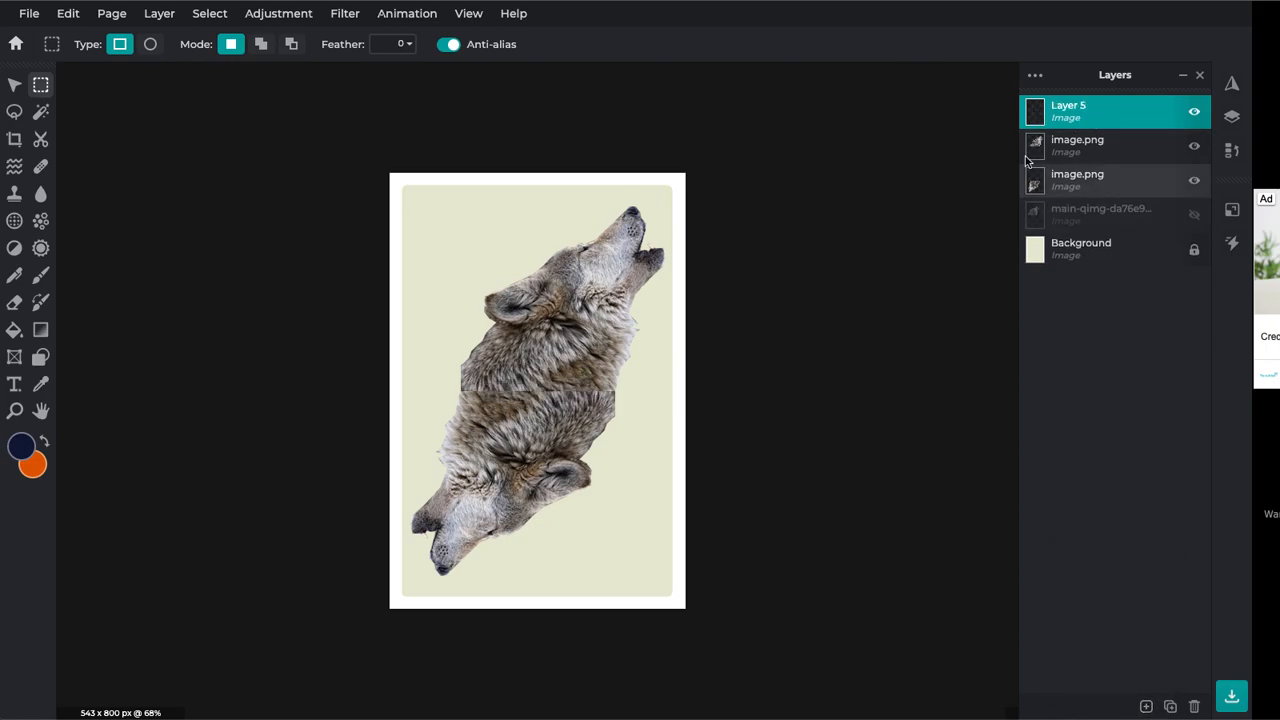
mouse_move(1094, 114)
mouse_down()
mouse_move(1095, 163)
mouse_move(1082, 106)
mouse_up()
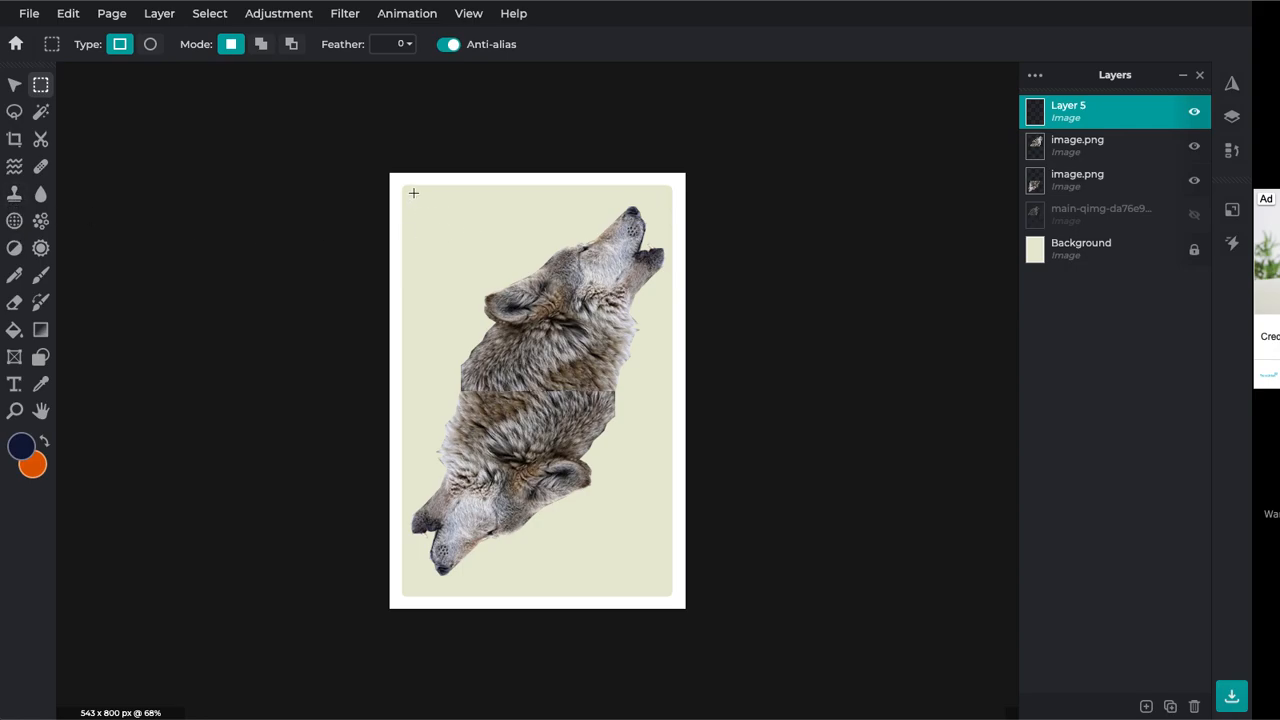
drag(412, 193, 452, 233)
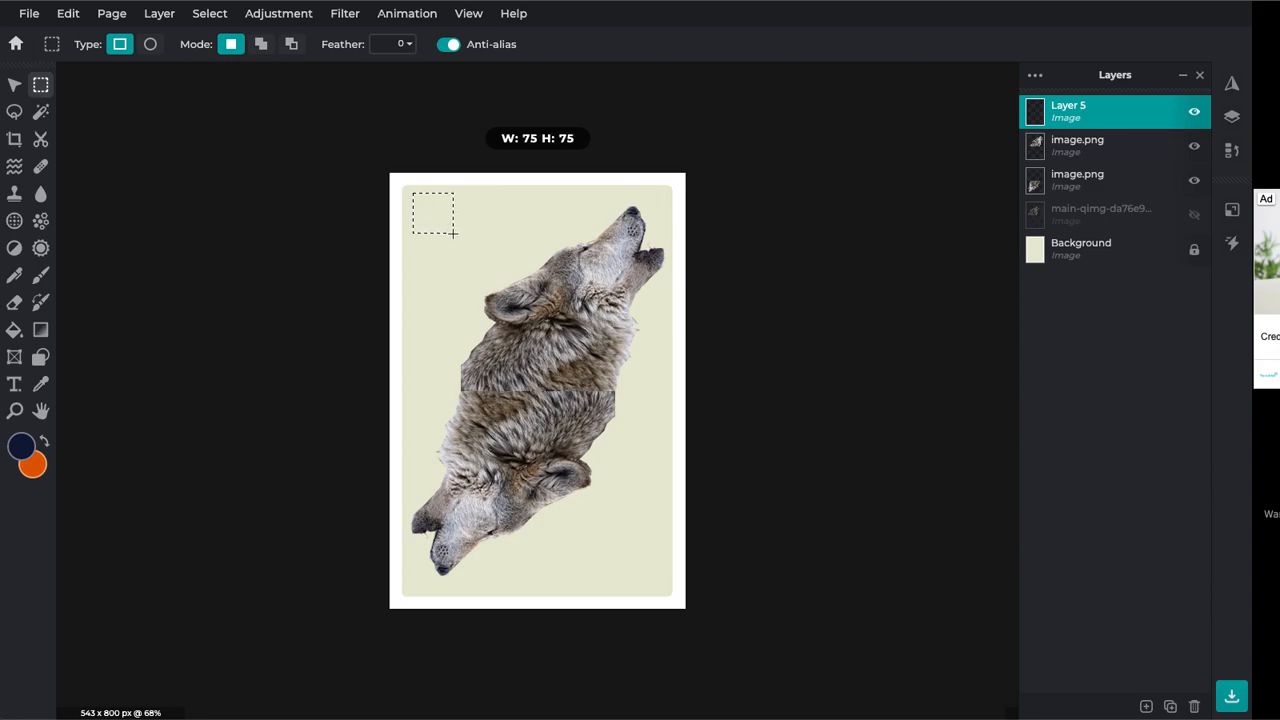
drag(453, 233, 453, 233)
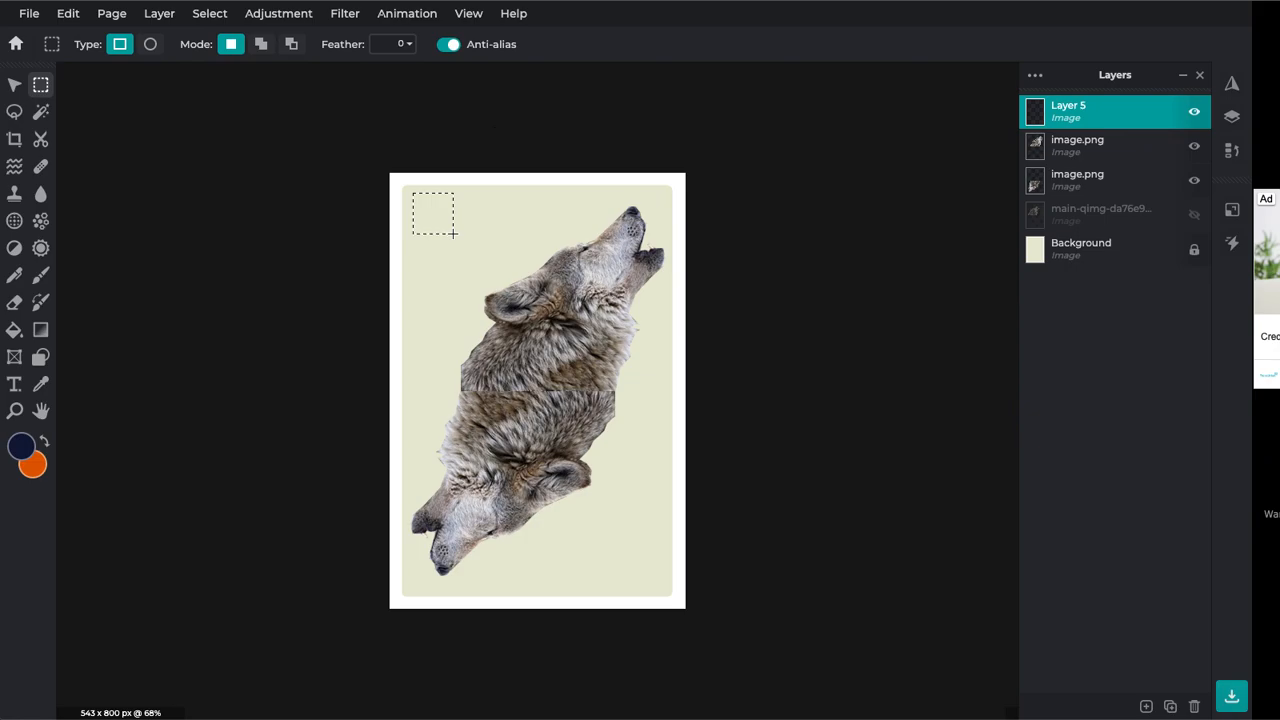
Set the foreground colour to bright red #F30111 and fill the corner square with it
click(22, 449)
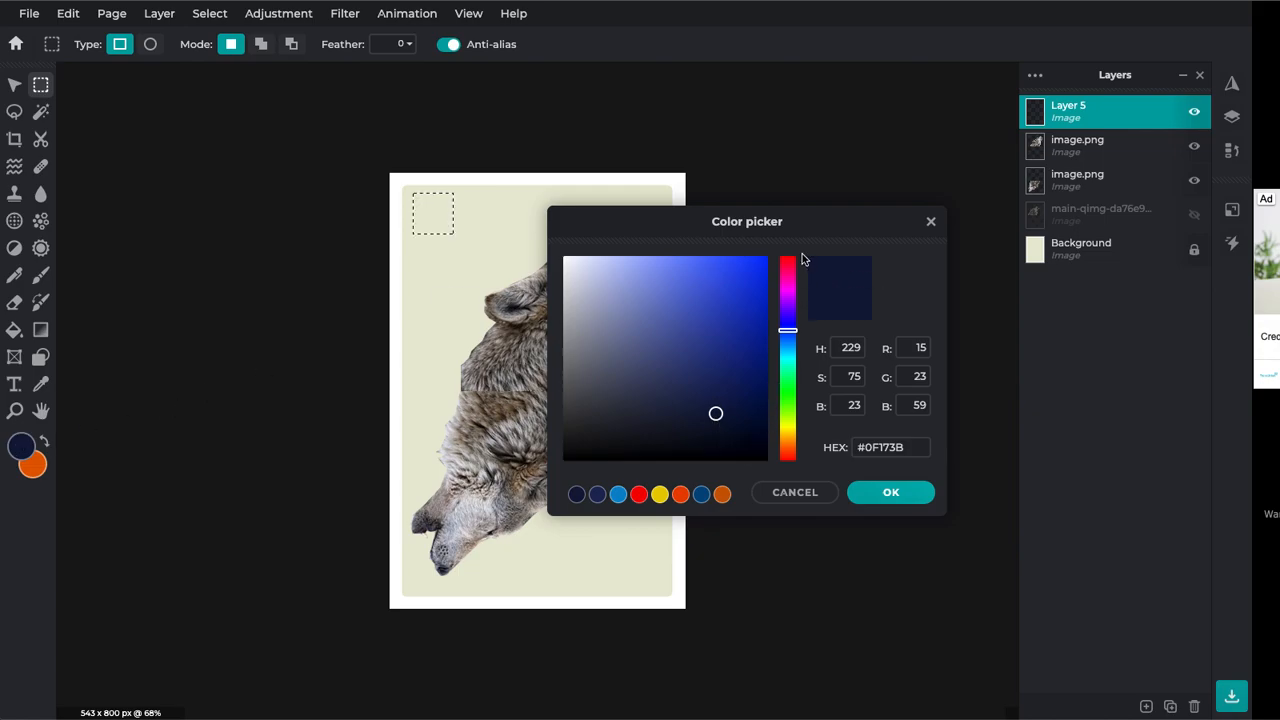
drag(789, 273, 767, 268)
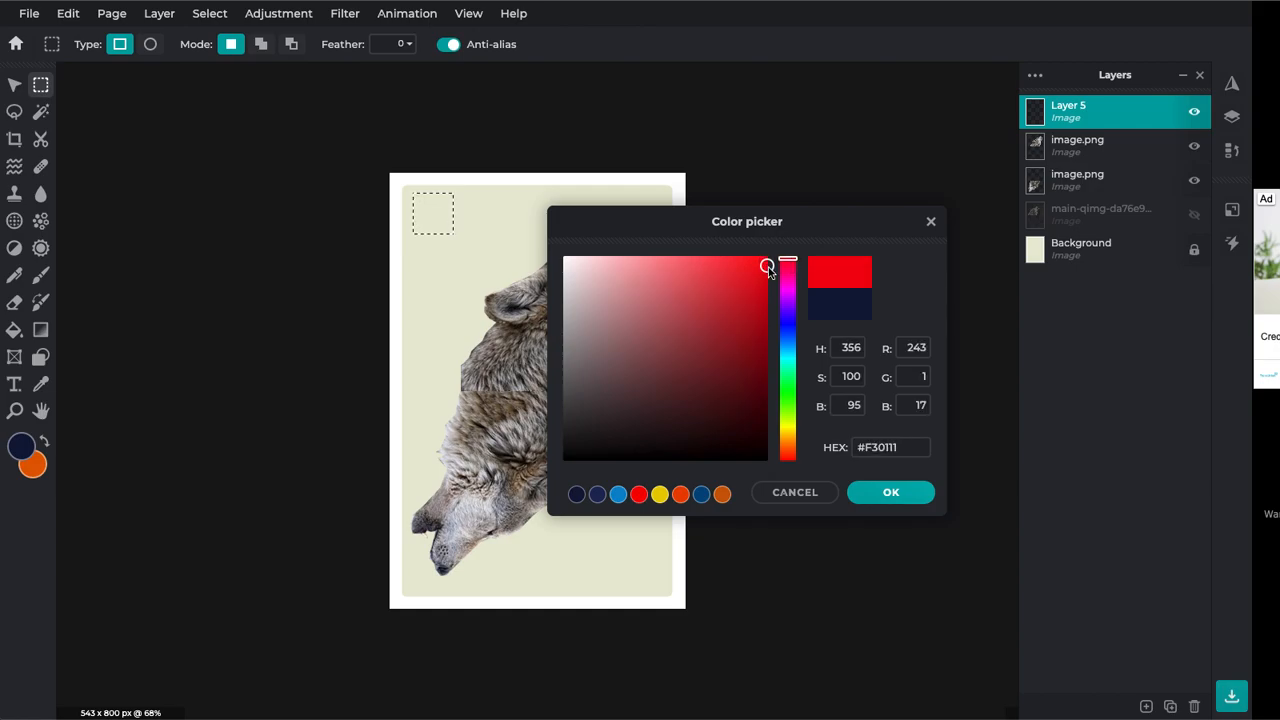
click(891, 494)
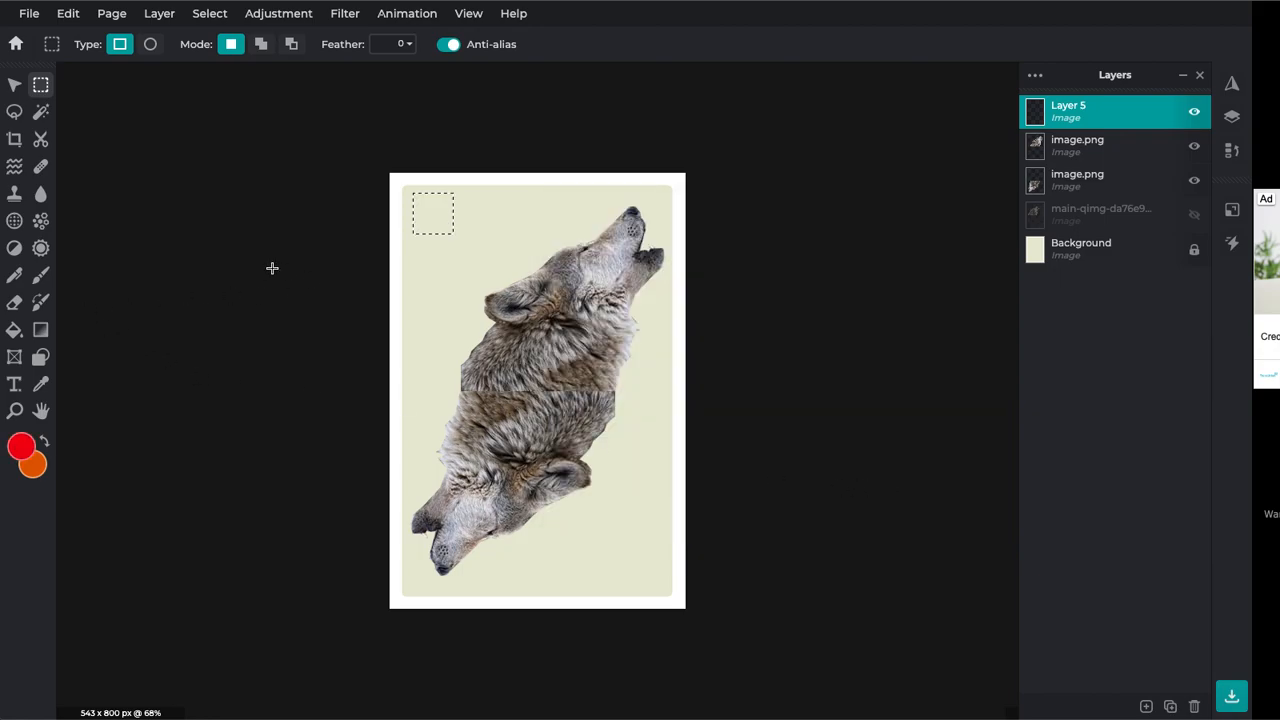
click(14, 330)
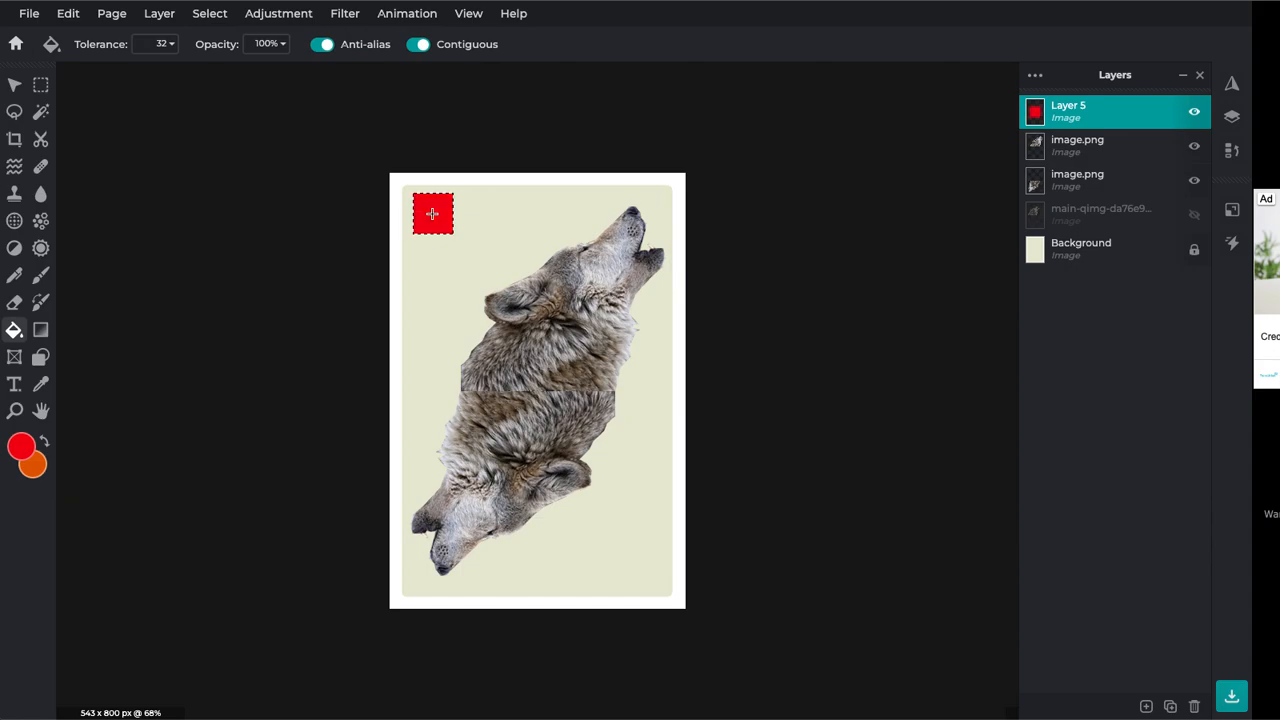
click(17, 452)
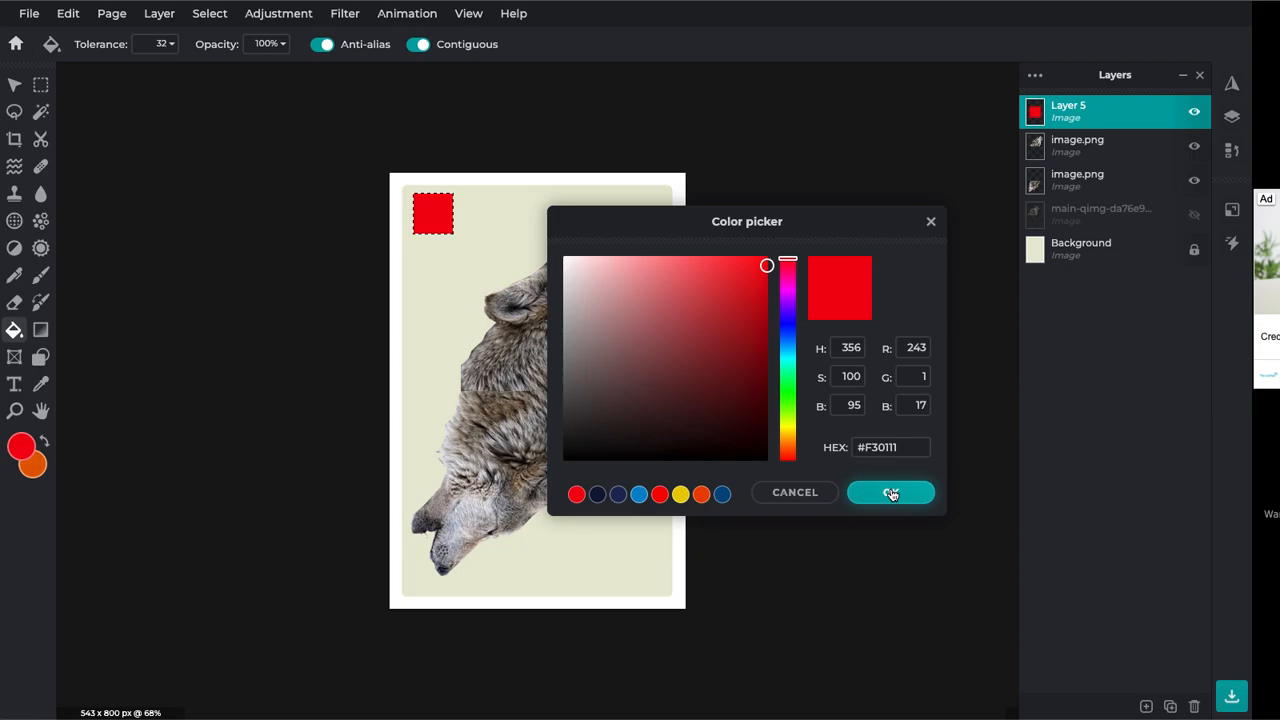
click(890, 494)
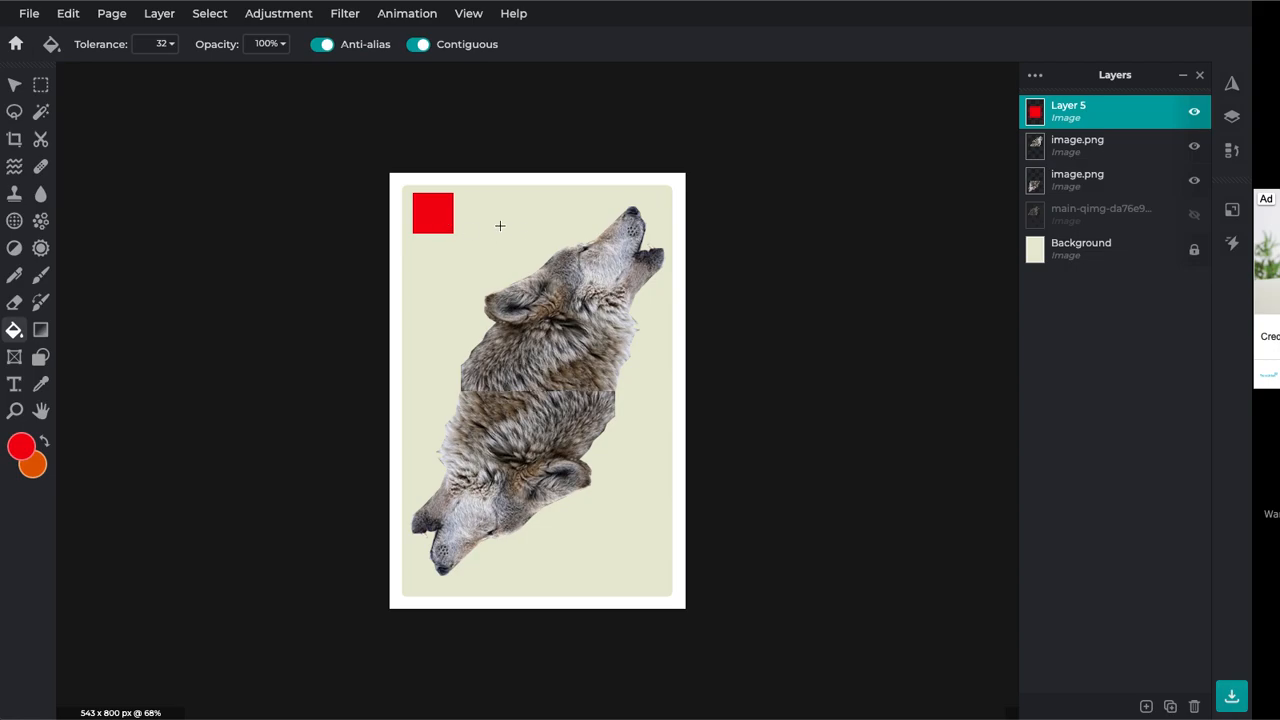
Rotate the red square 45° into a diamond and move it left of the wolf's middle
click(14, 84)
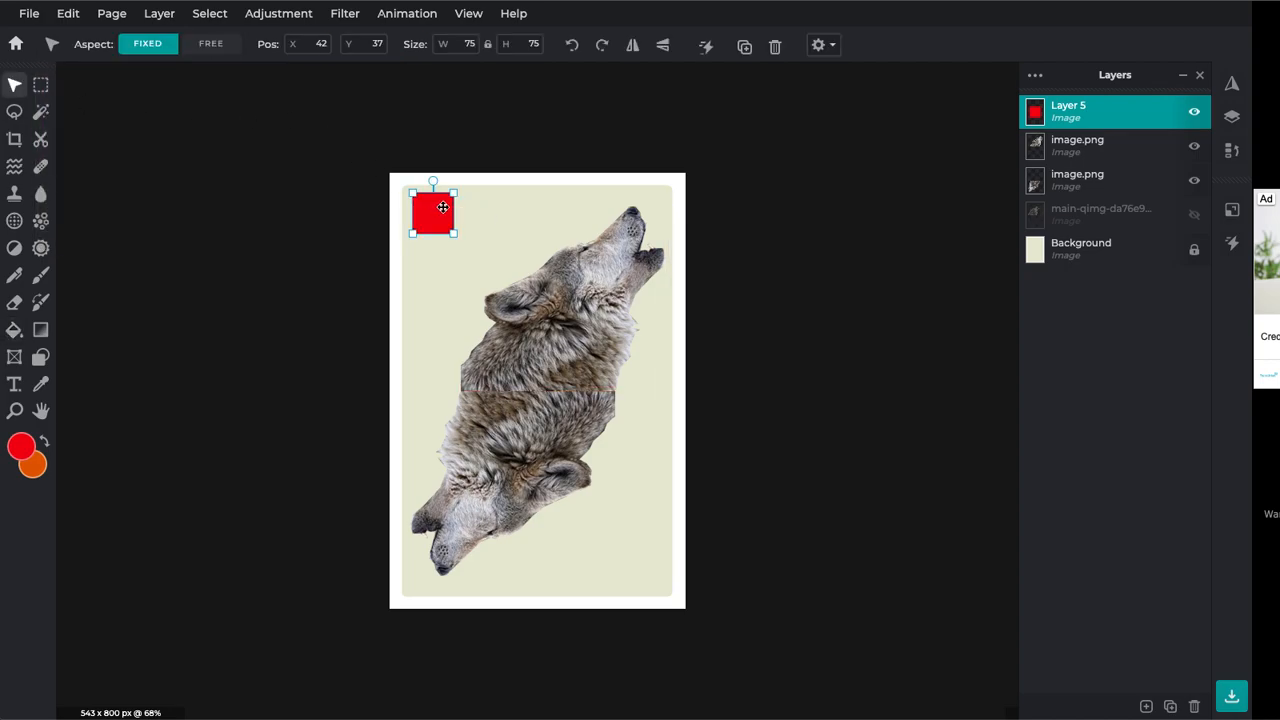
scroll(442, 206, up, 7)
key(space)
drag(226, 190, 443, 573)
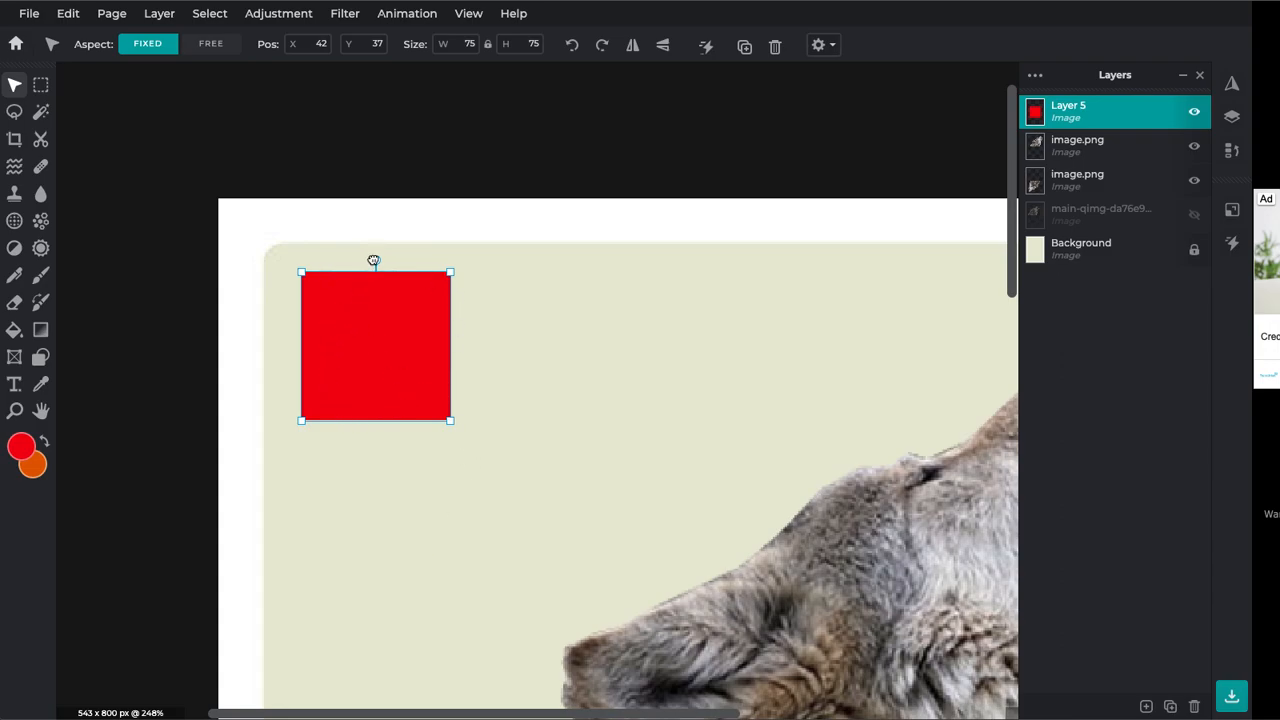
drag(373, 260, 305, 277)
key(shift)
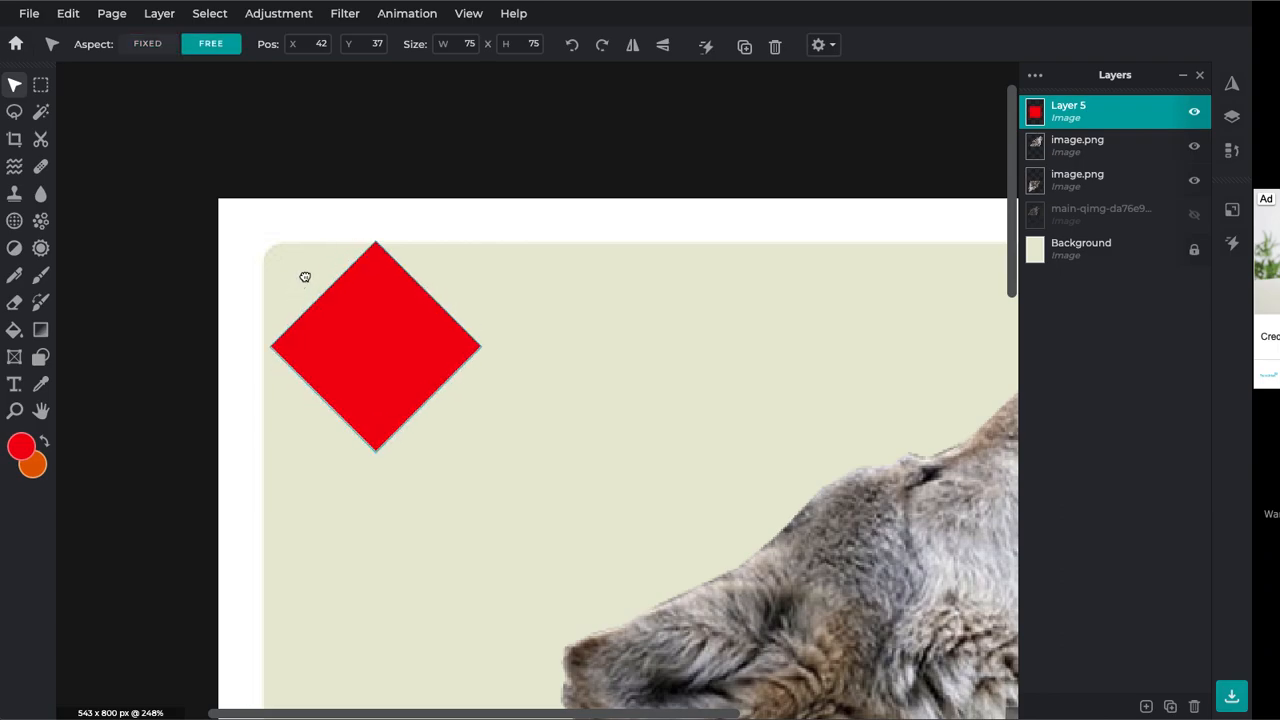
scroll(611, 386, down, 4)
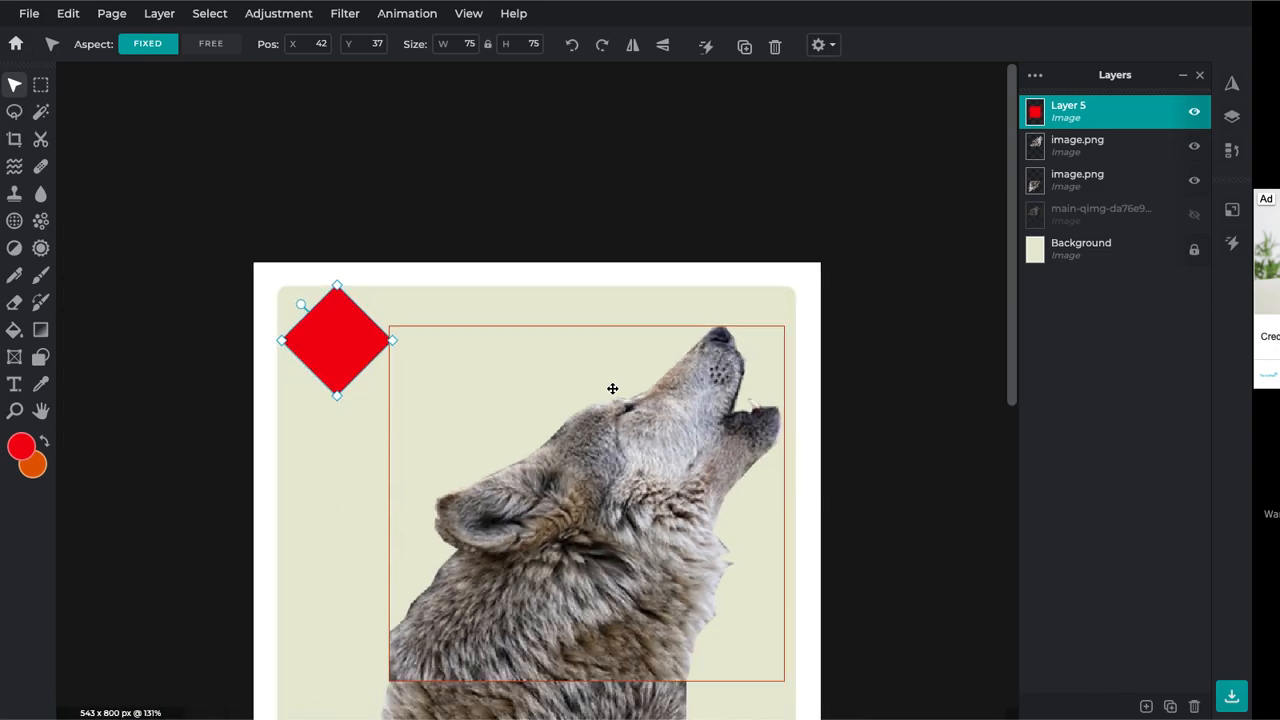
click(254, 317)
drag(378, 133, 414, 398)
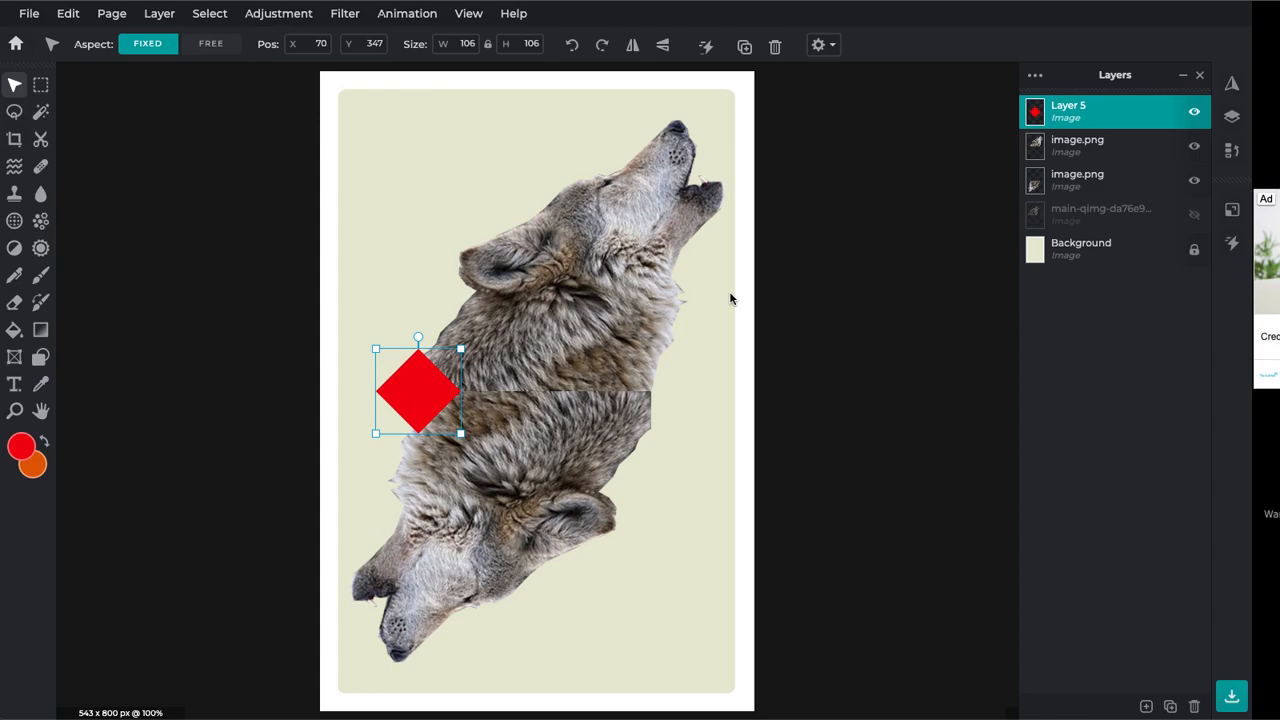
Copy and paste the diamond, then move the copy to the right of the wolf
key(ctrl+c)
key(ctrl+v)
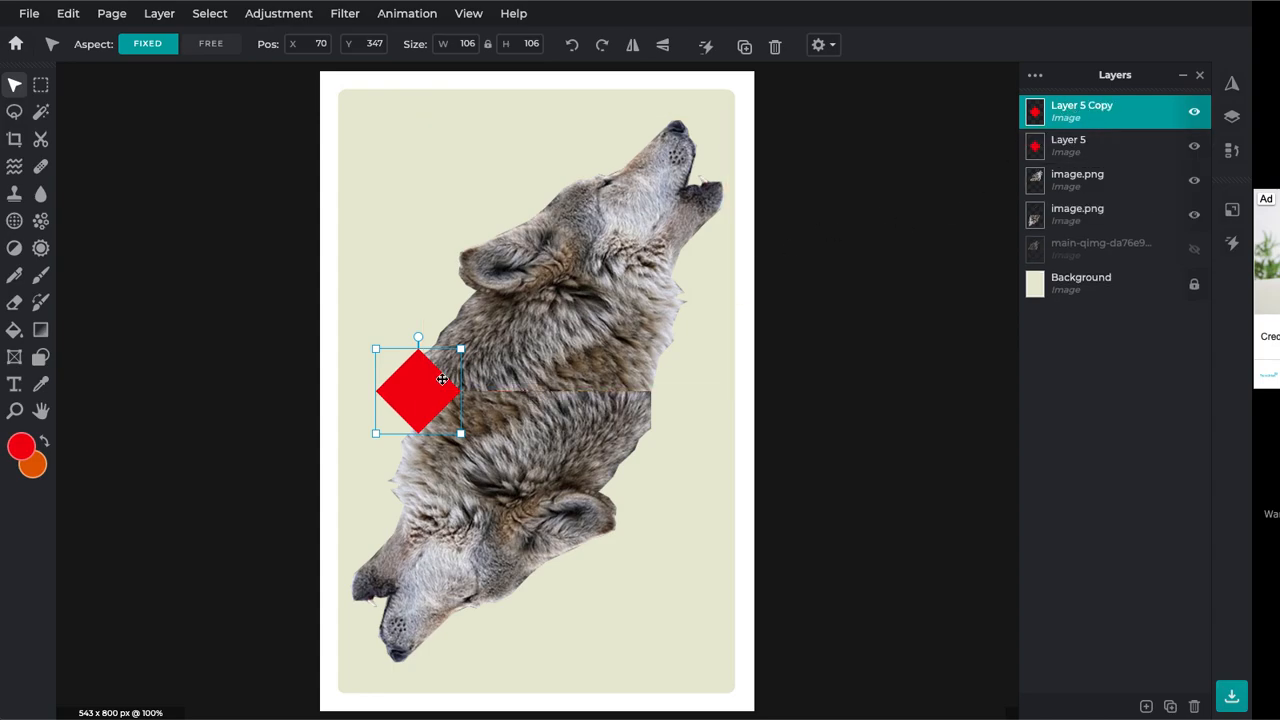
drag(427, 397, 649, 395)
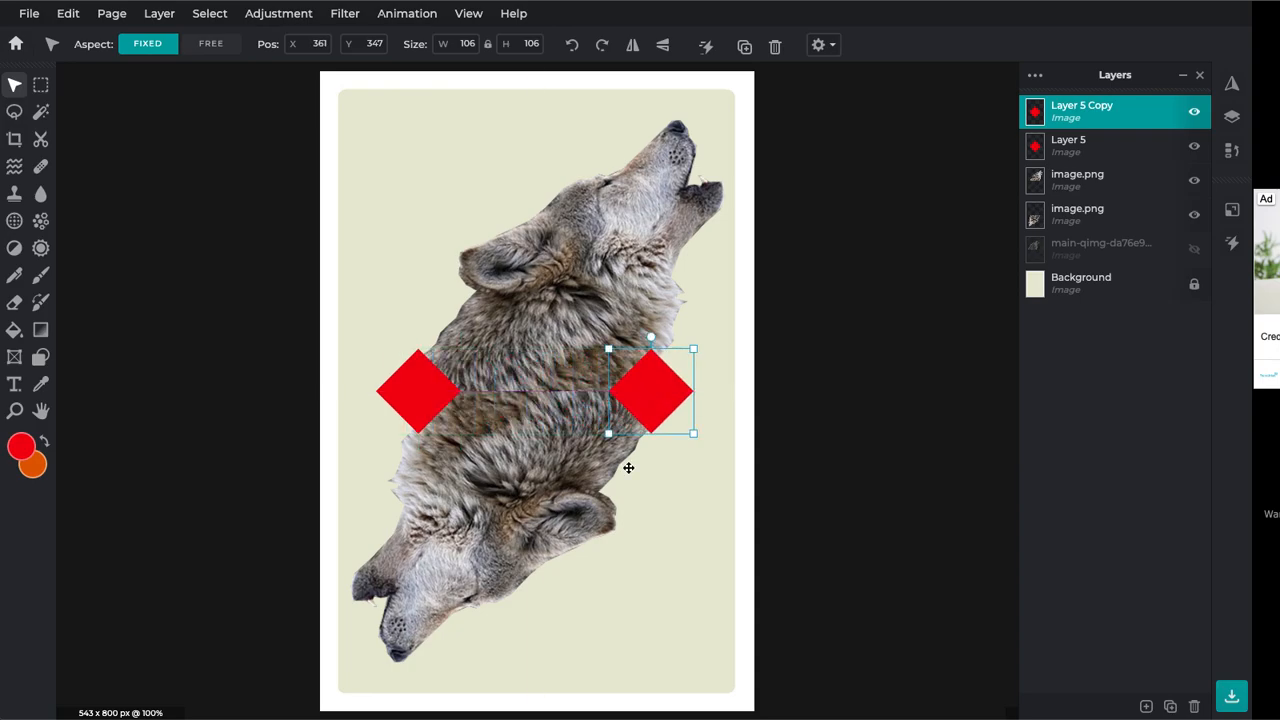
click(820, 503)
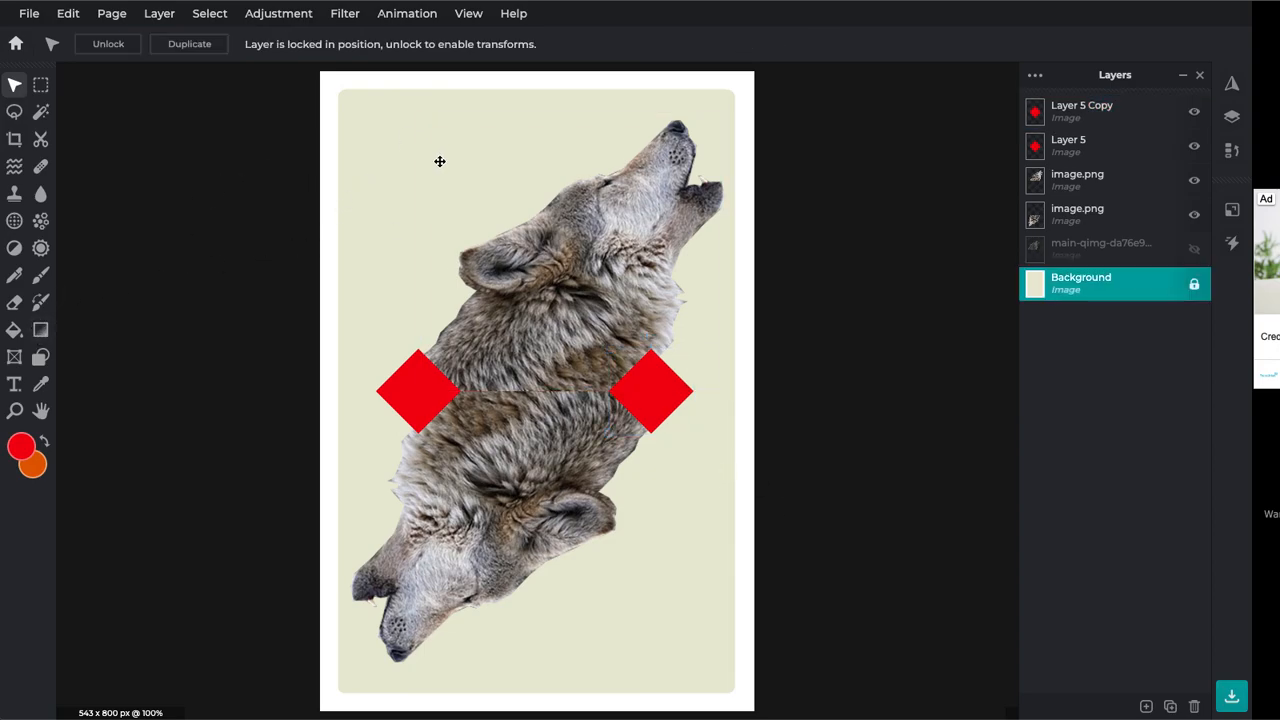
Add a text layer with the letter Q and centre it near the card's top
click(14, 386)
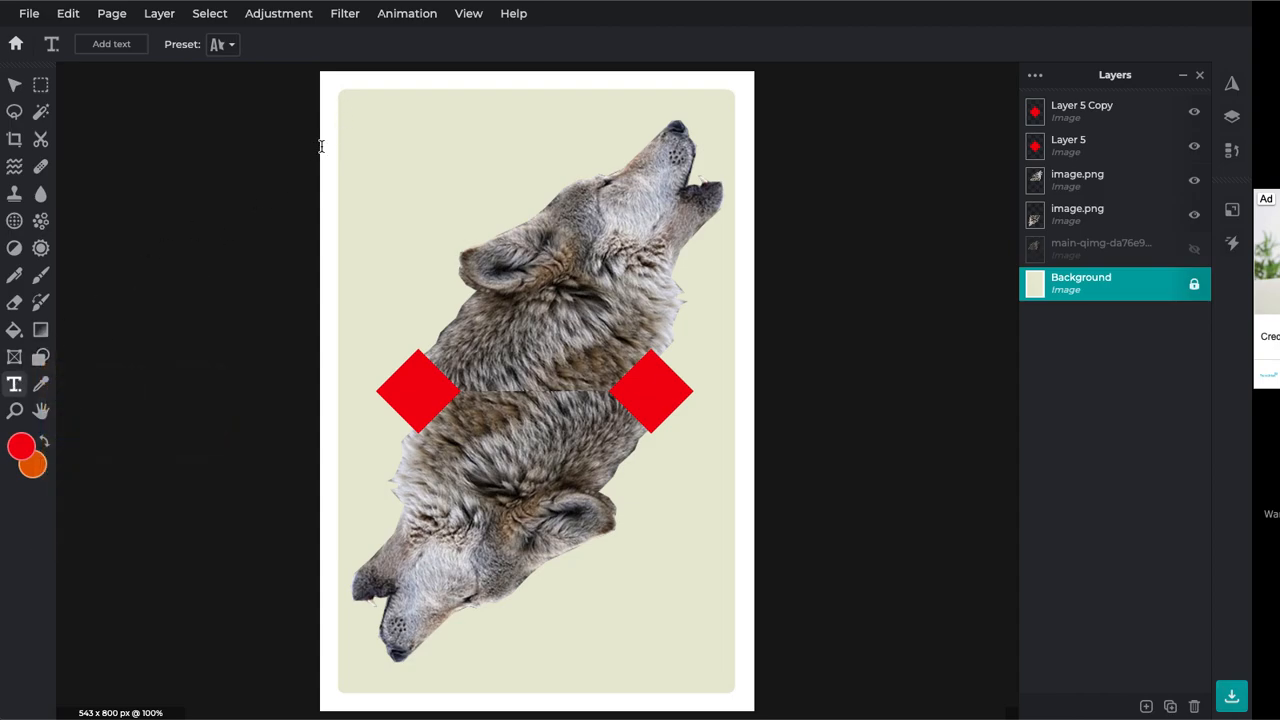
click(360, 128)
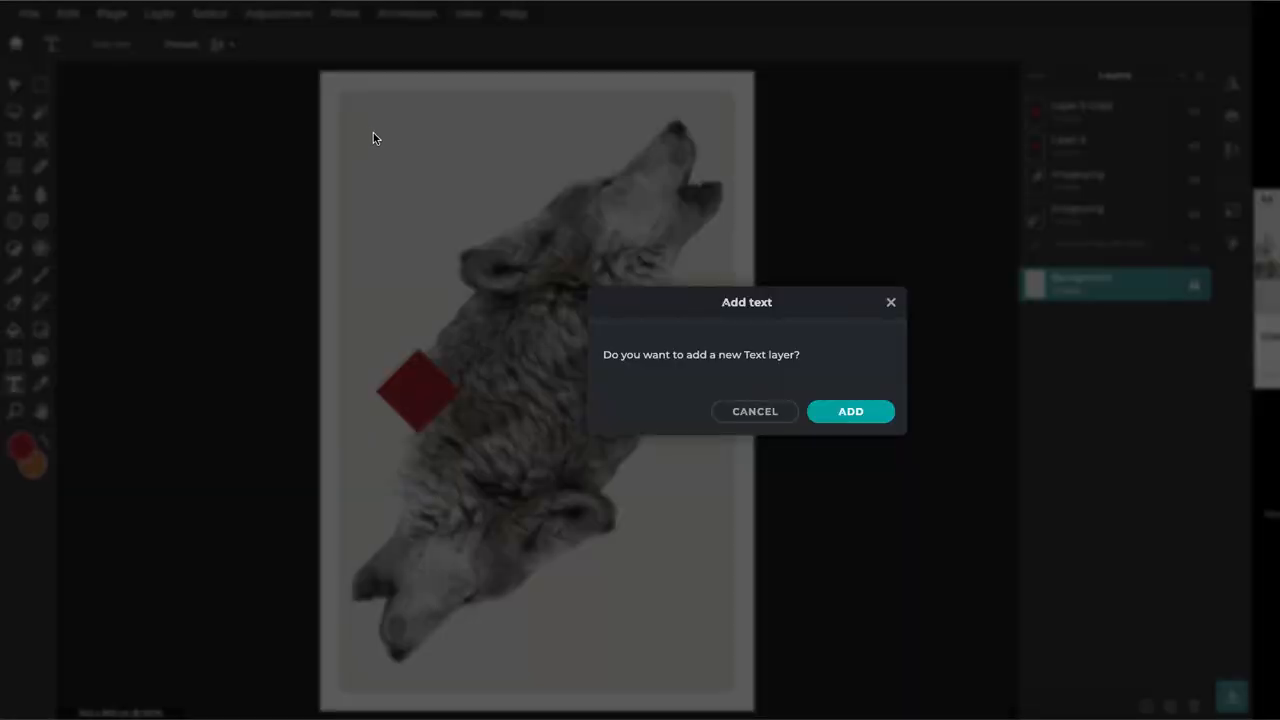
click(852, 412)
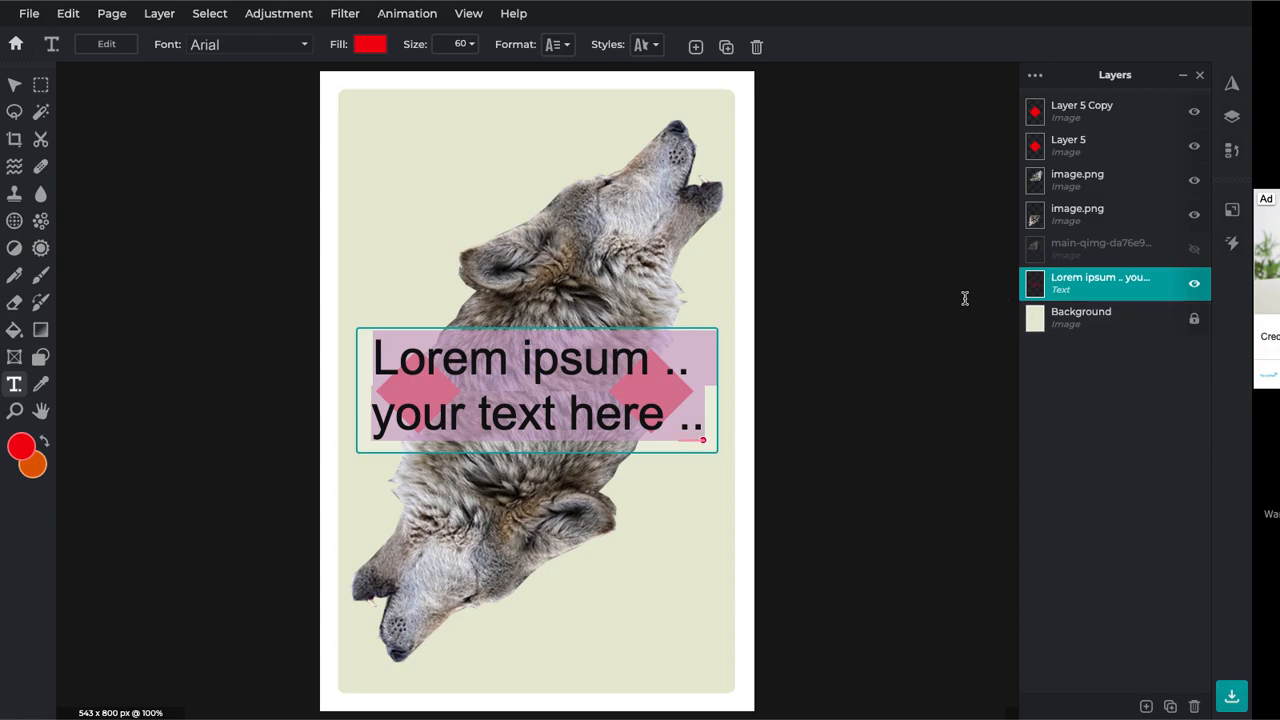
text(Q)
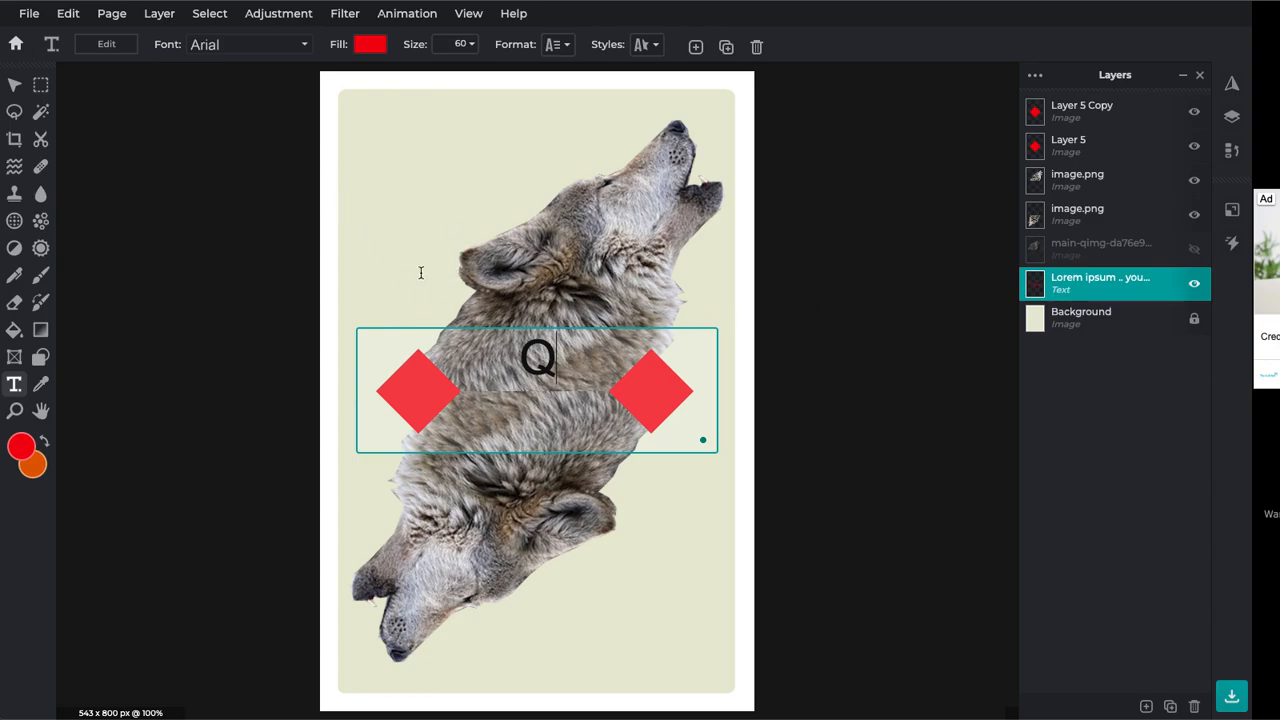
click(257, 265)
drag(408, 334, 295, 115)
drag(595, 141, 439, 132)
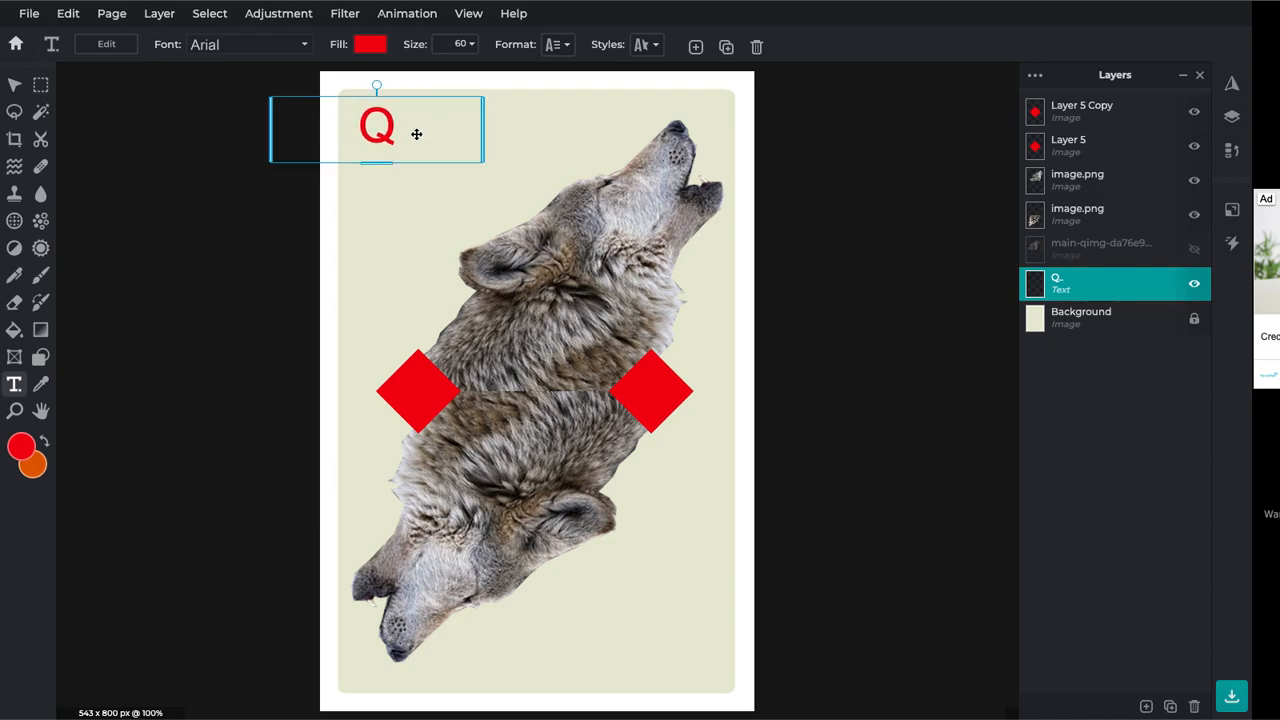
drag(464, 130, 634, 124)
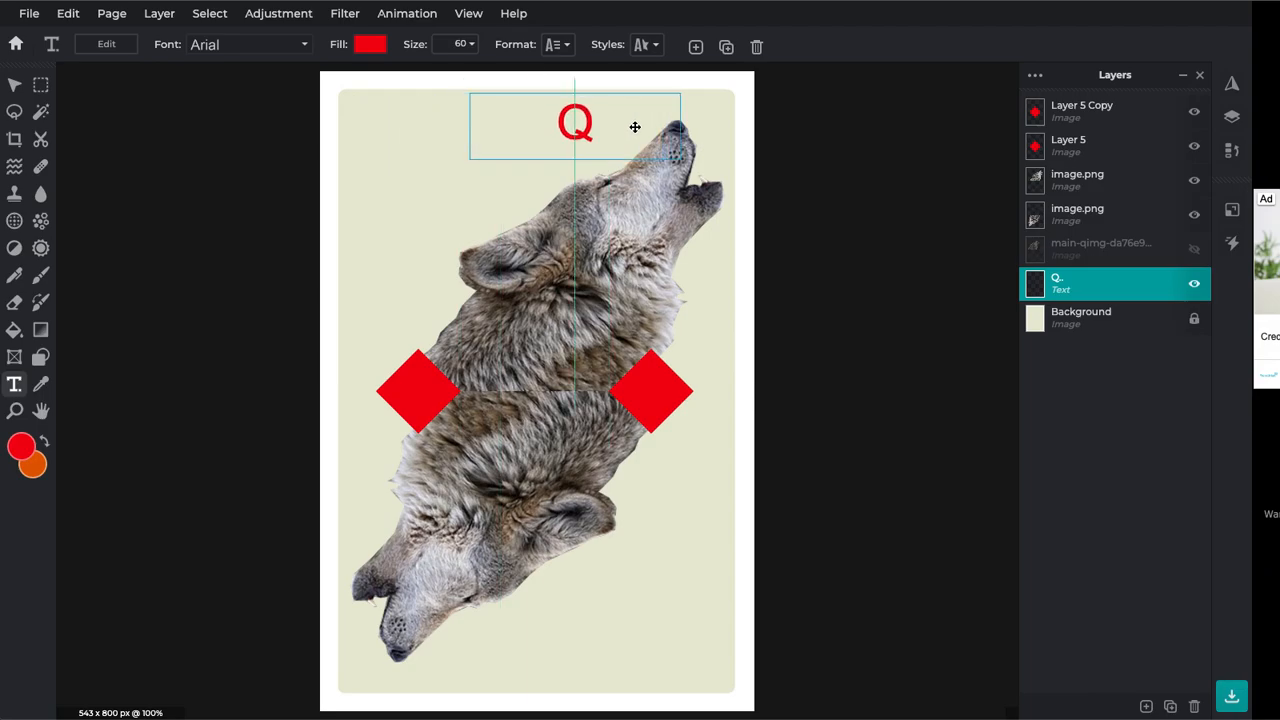
Set the Q's font to Aberus
click(304, 45)
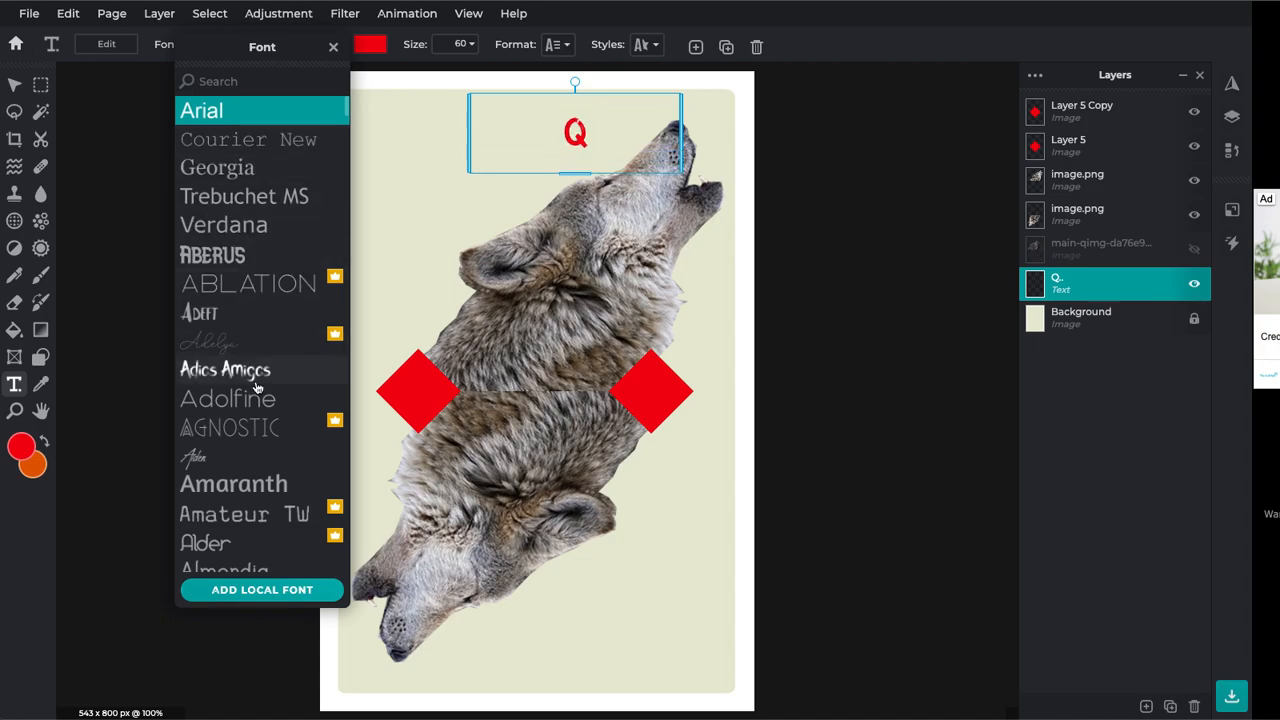
scroll(257, 386, down, 3)
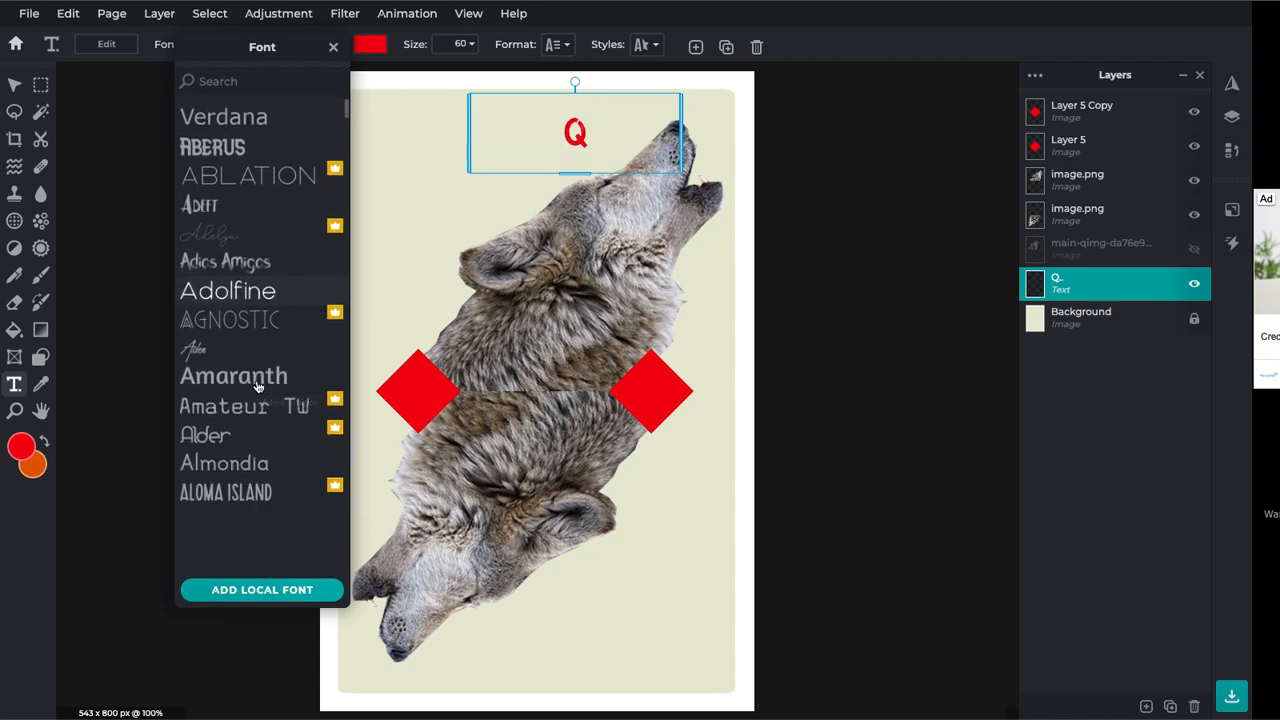
scroll(257, 386, down, 7)
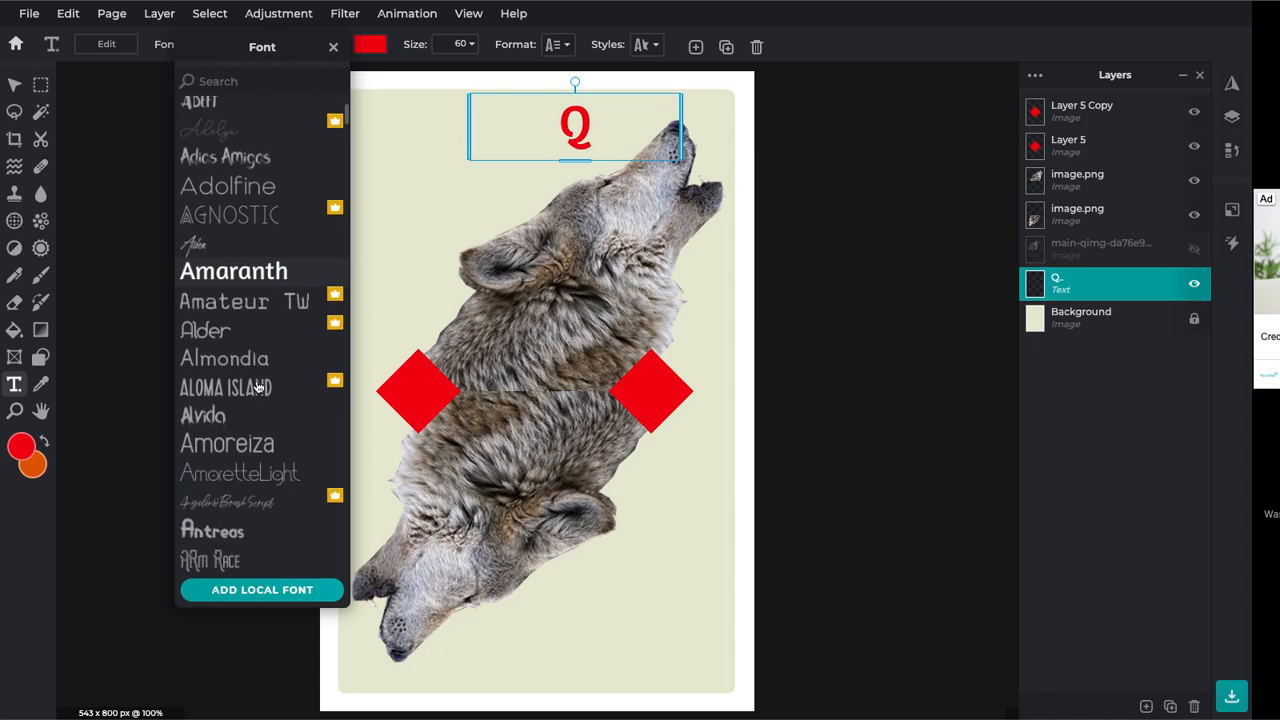
scroll(257, 386, down, 1)
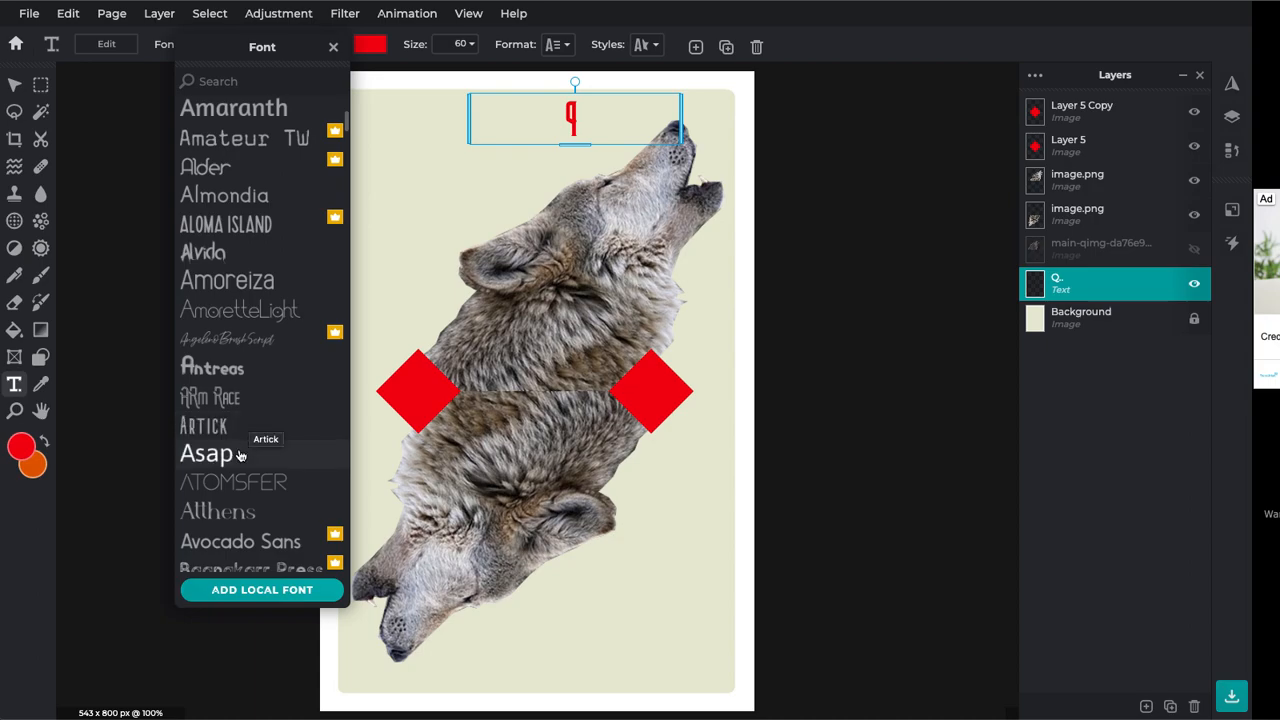
scroll(242, 458, down, 2)
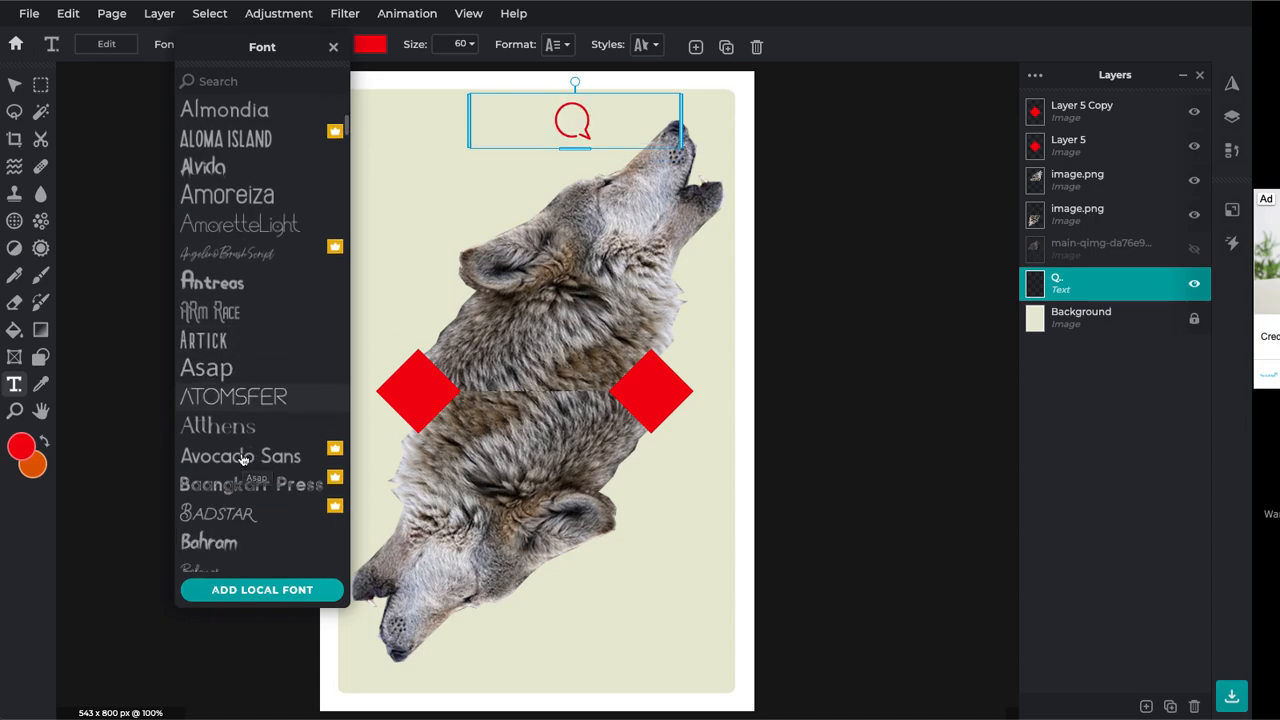
scroll(240, 458, up, 10)
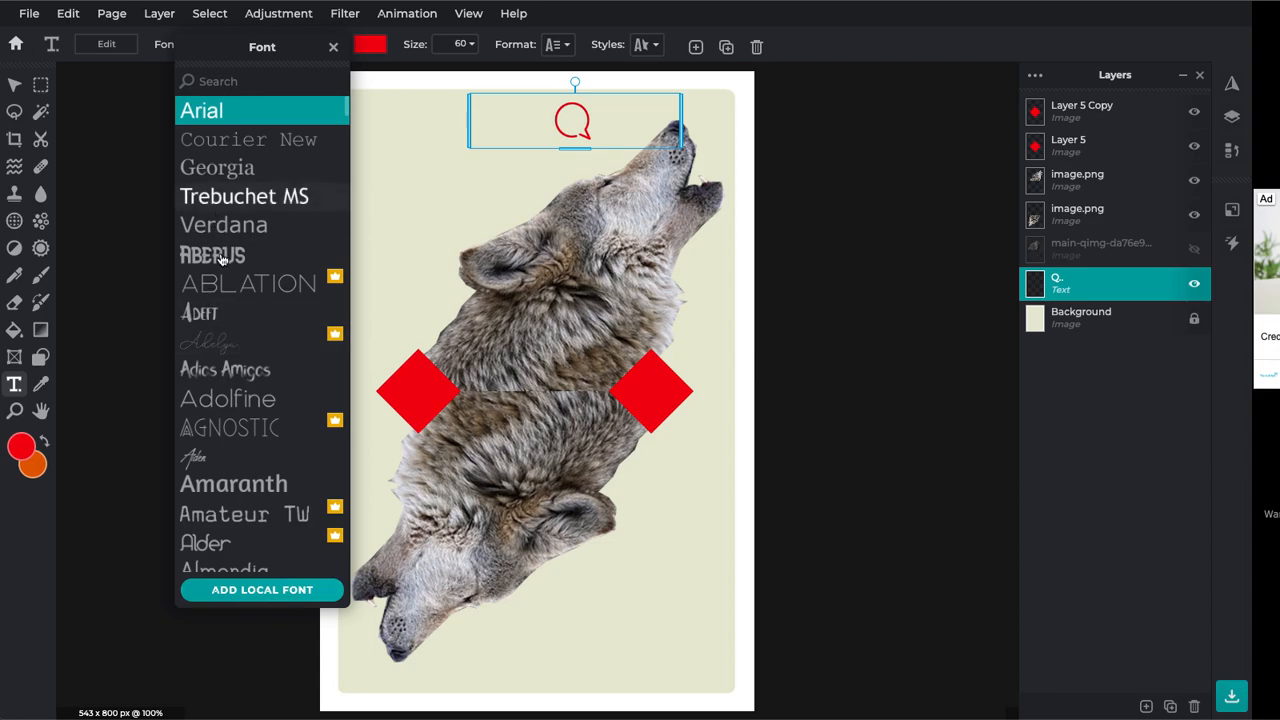
click(220, 252)
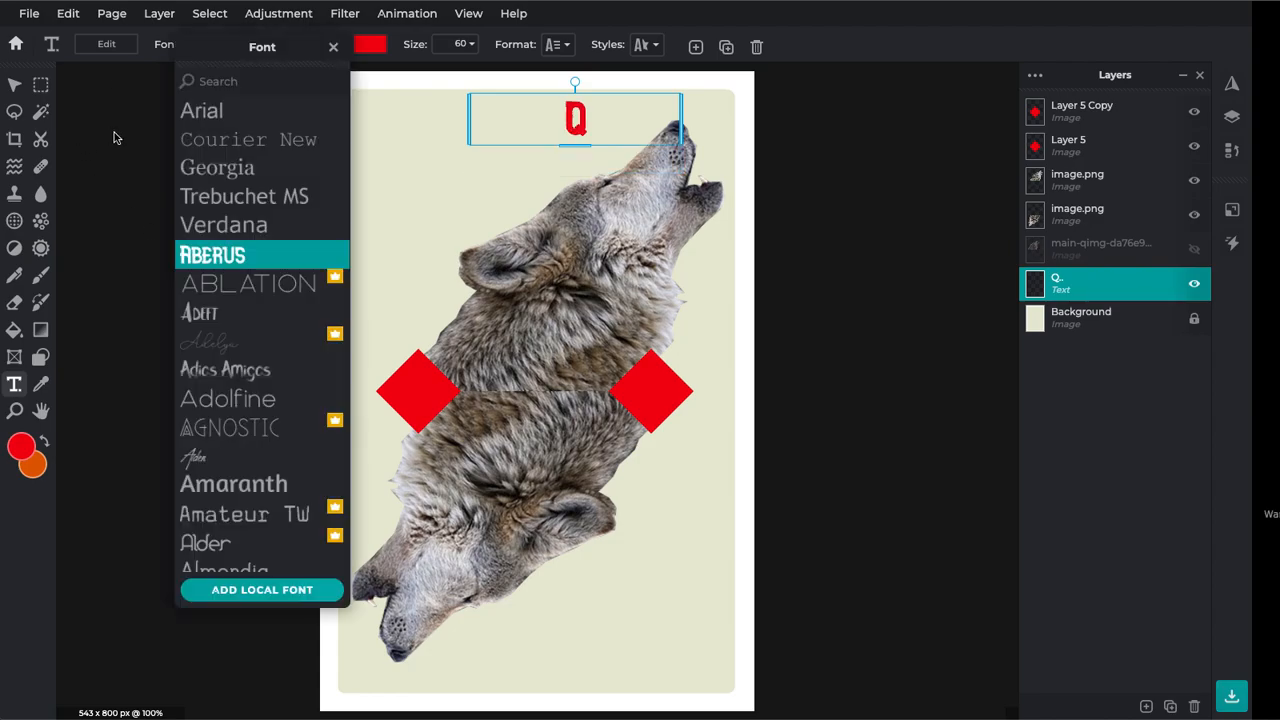
click(114, 132)
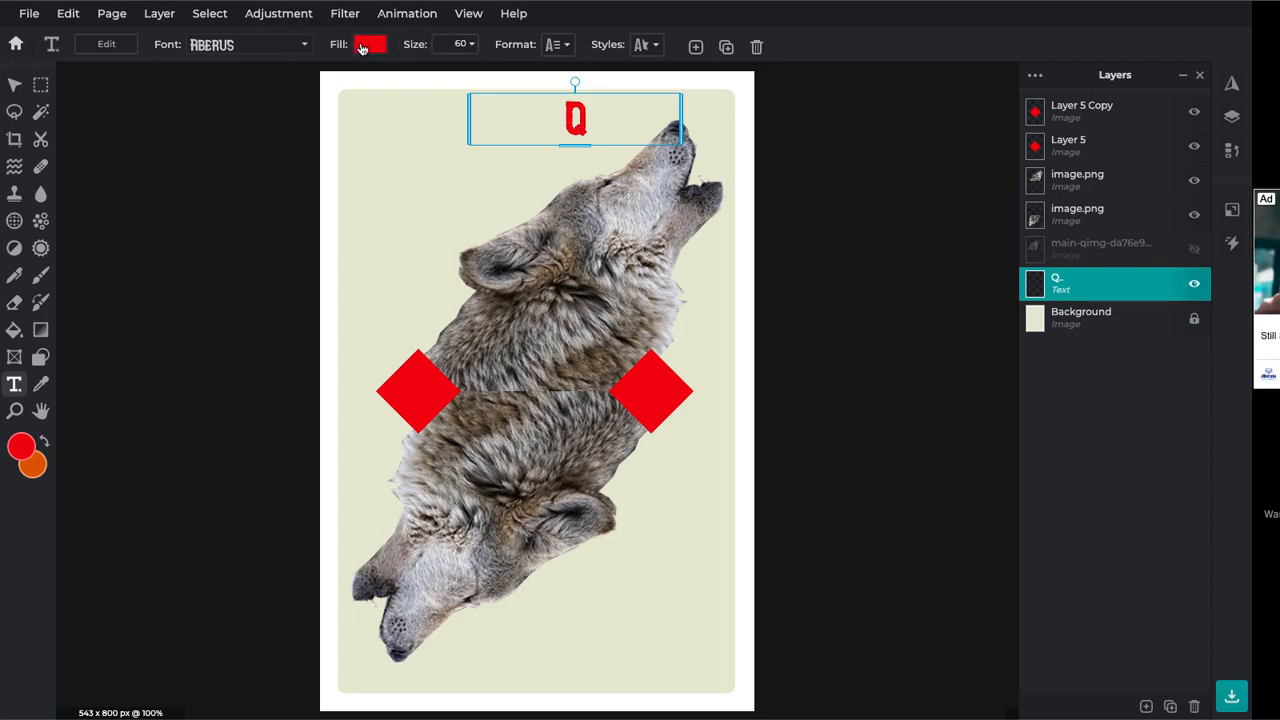
Colour the Q grey #666464, enlarge it to size 135, and move it to the top-left corner
click(364, 48)
mouse_move(264, 207)
mouse_down()
mouse_move(250, 213)
mouse_move(253, 201)
mouse_up()
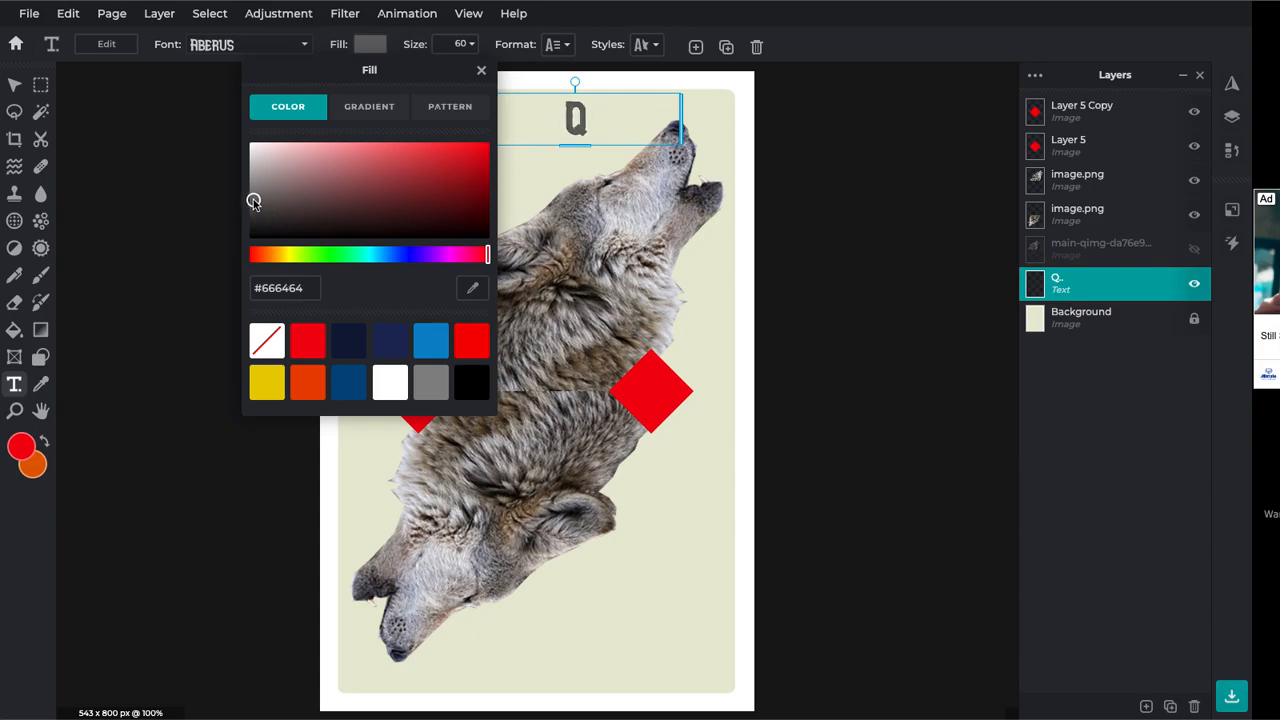
click(468, 46)
click(468, 44)
drag(361, 75, 387, 76)
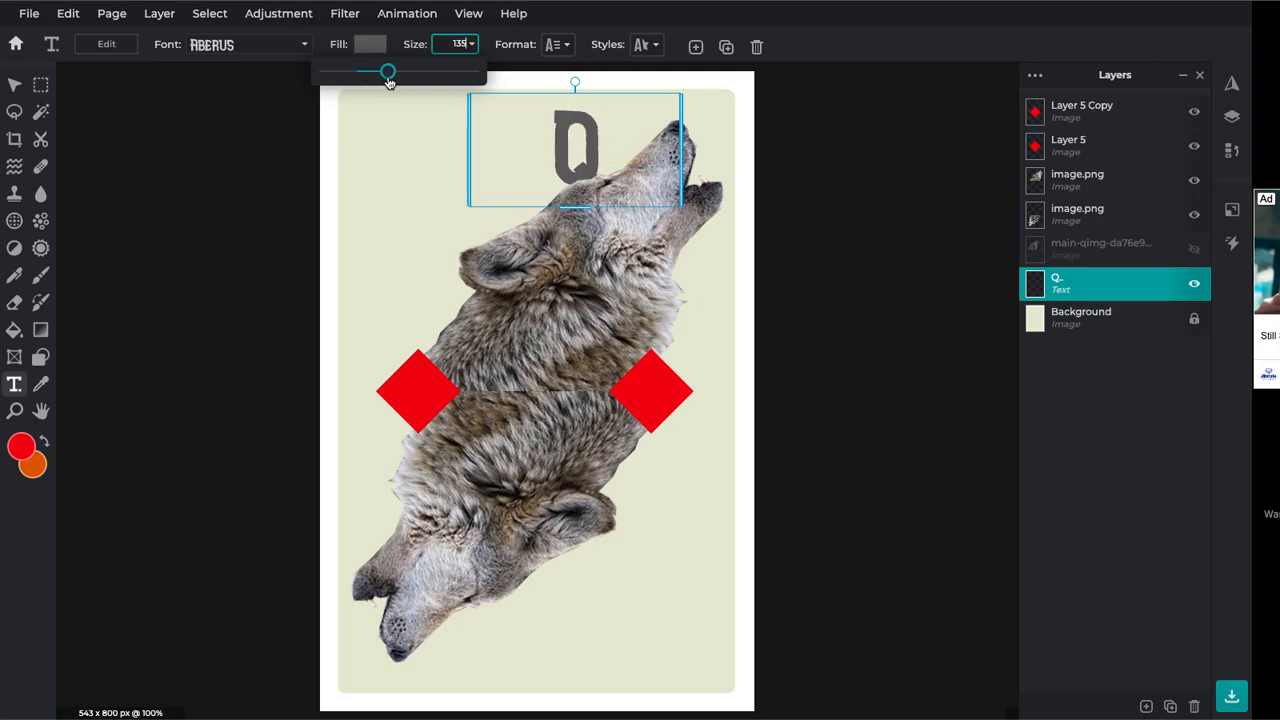
drag(520, 150, 366, 139)
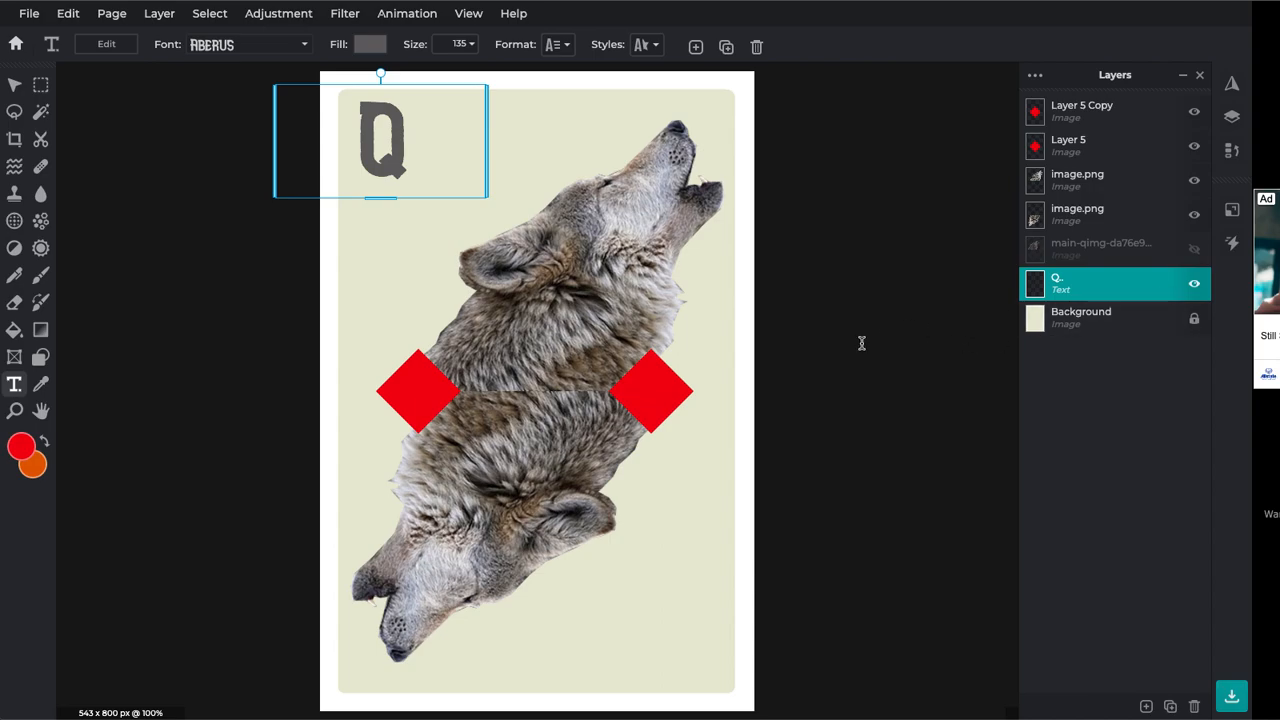
Duplicate the Q and drag the copy toward the card's bottom-right corner
key(ctrl+c)
key(ctrl+v)
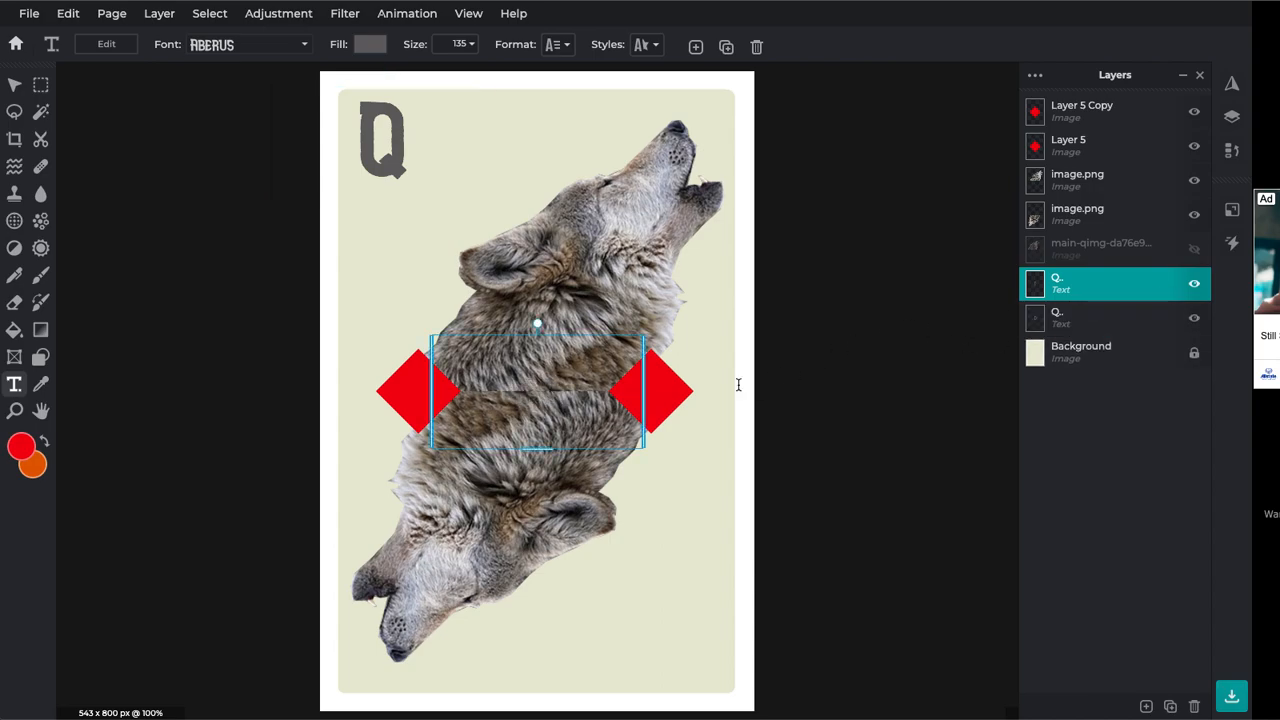
drag(594, 388, 744, 633)
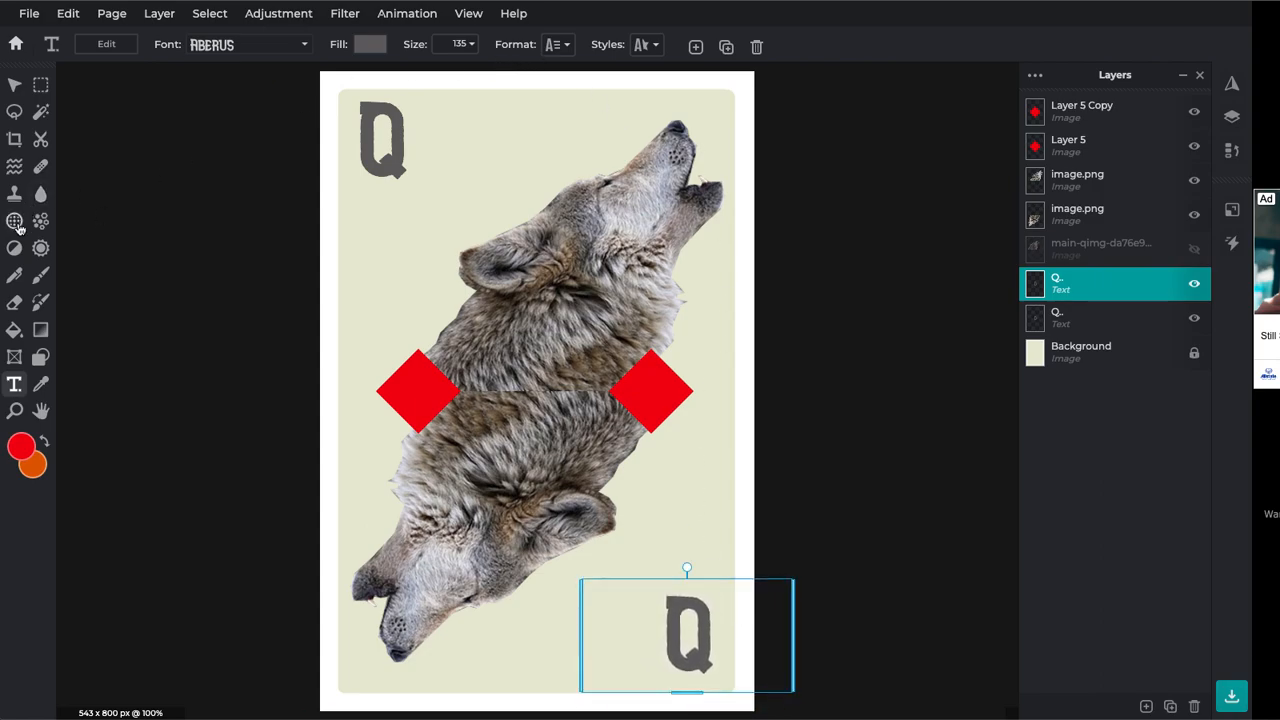
Rotate the bottom Q 180° and nudge it snugly into the lower-right corner
click(14, 85)
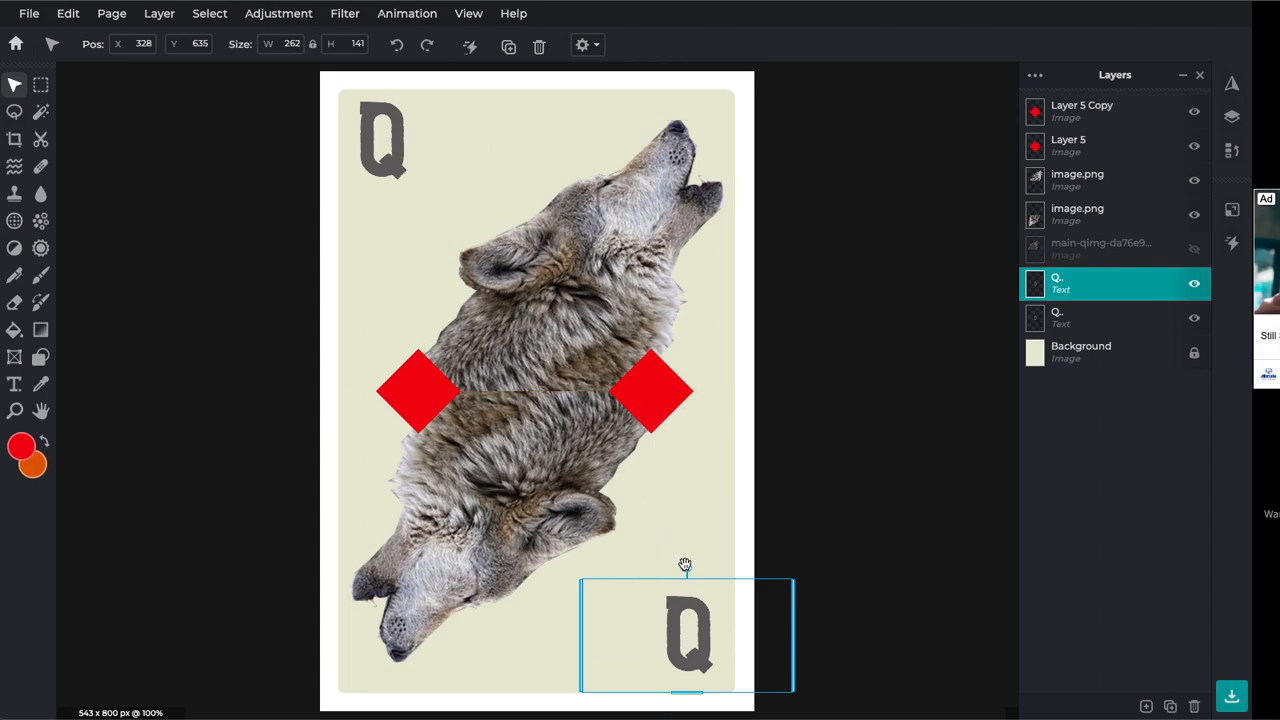
drag(706, 569, 684, 703)
drag(689, 657, 691, 661)
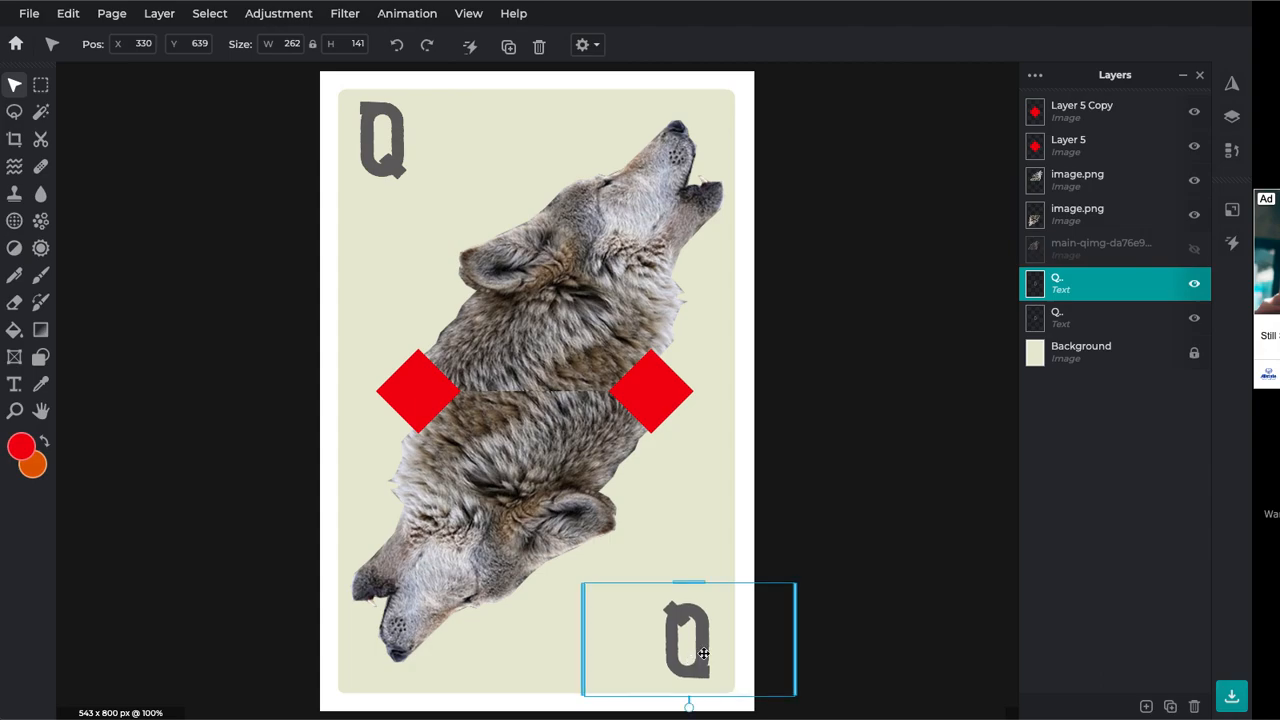
click(885, 569)
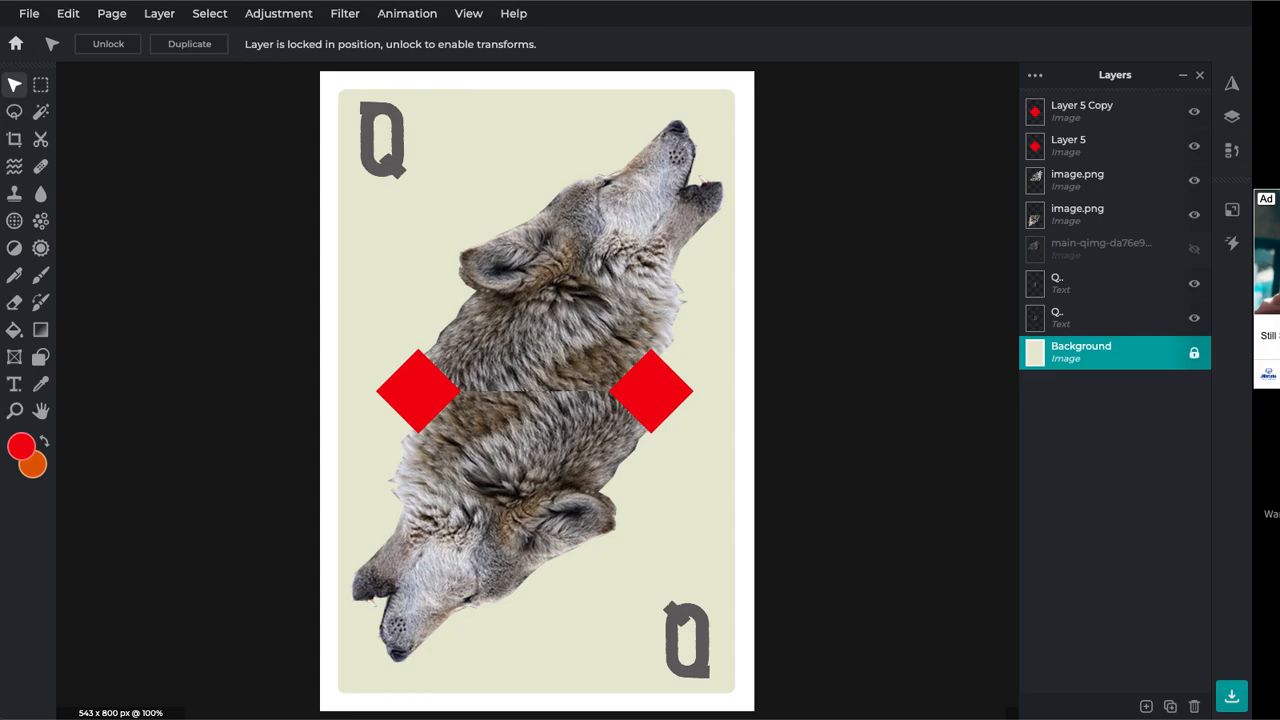
Drag the moon JPG onto the canvas and add it as a layer in the current card
drag(360, 715, 543, 385)
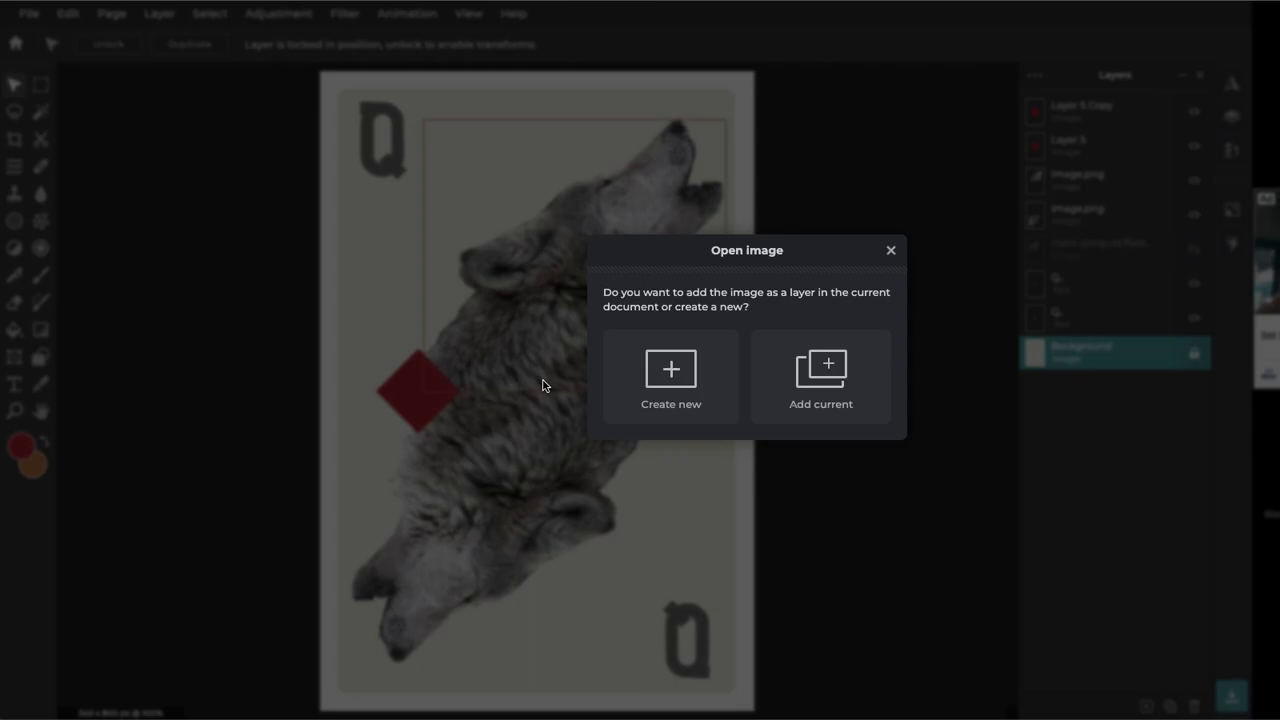
click(811, 382)
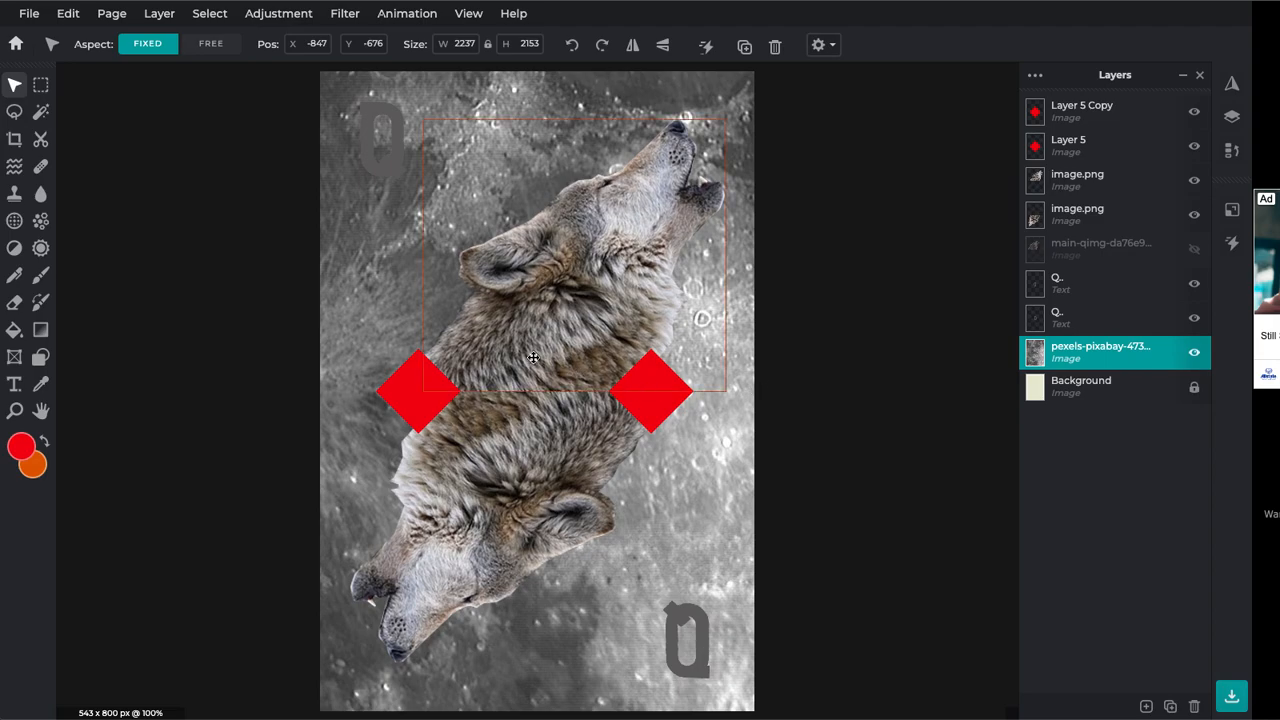
scroll(371, 279, down, 4)
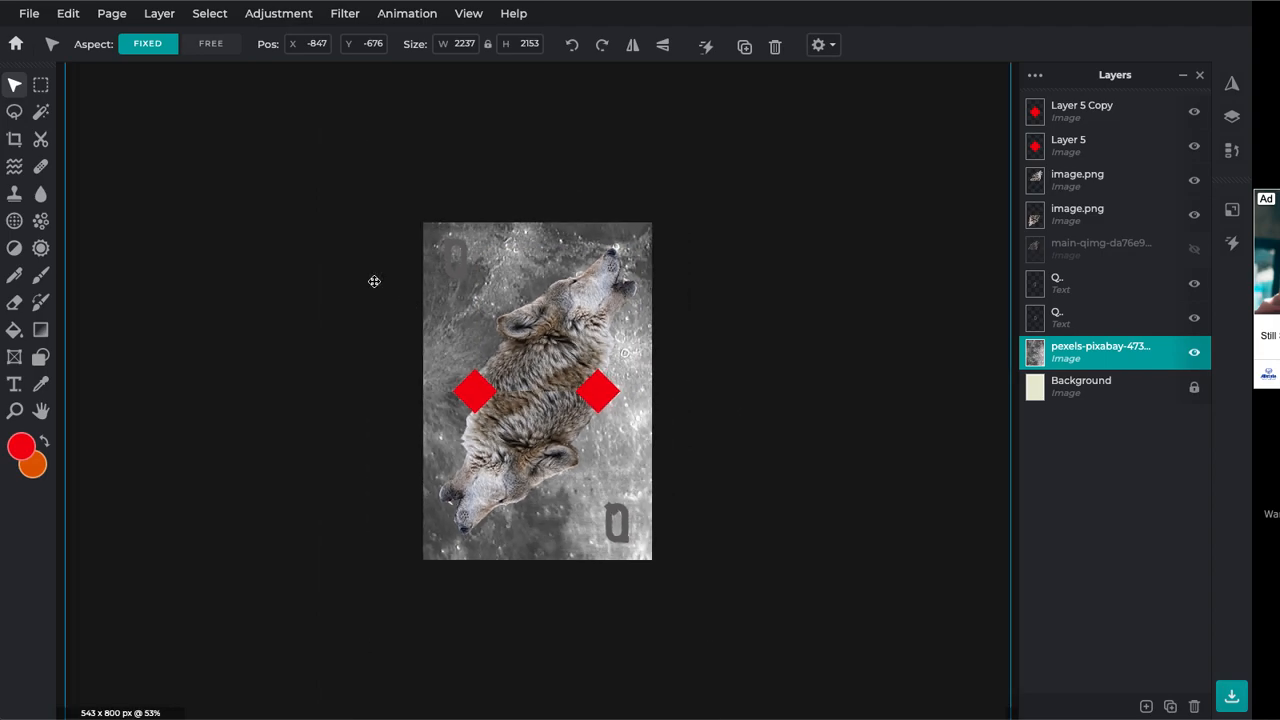
scroll(397, 314, down, 3)
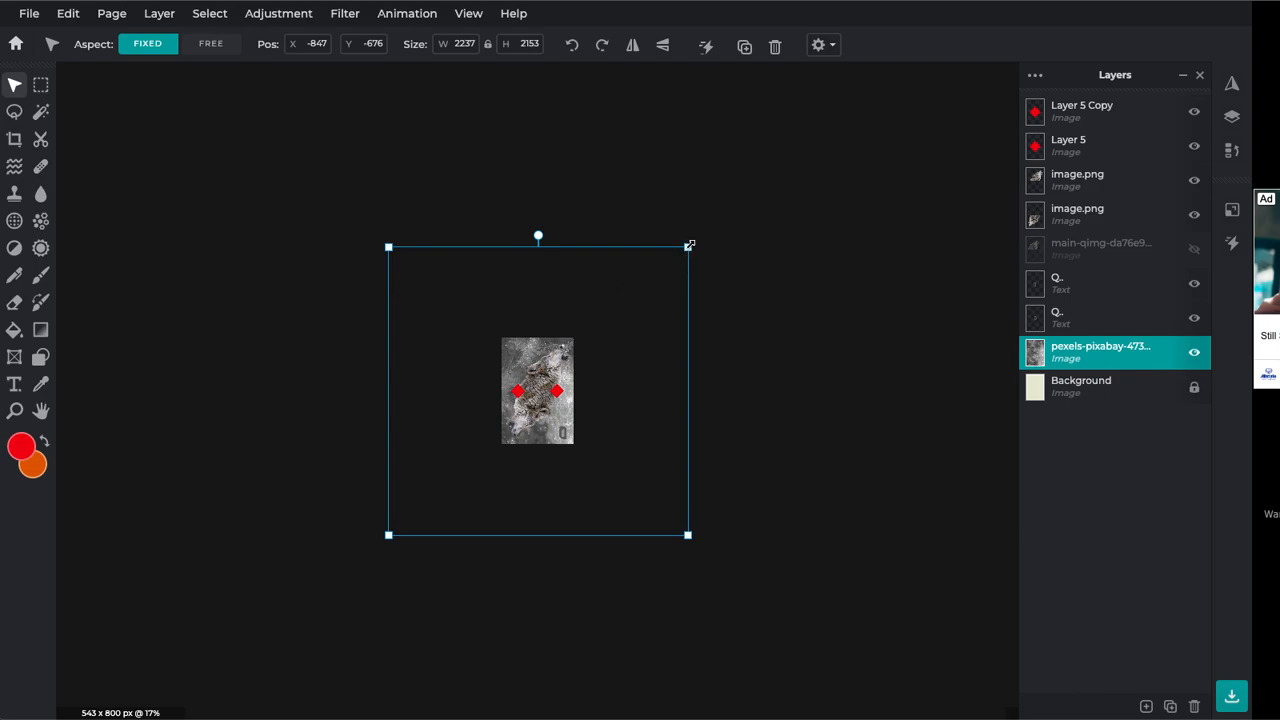
Resize the moon photo to about 605 x 583 and centre it on the card
drag(689, 245, 538, 383)
scroll(538, 383, up, 10)
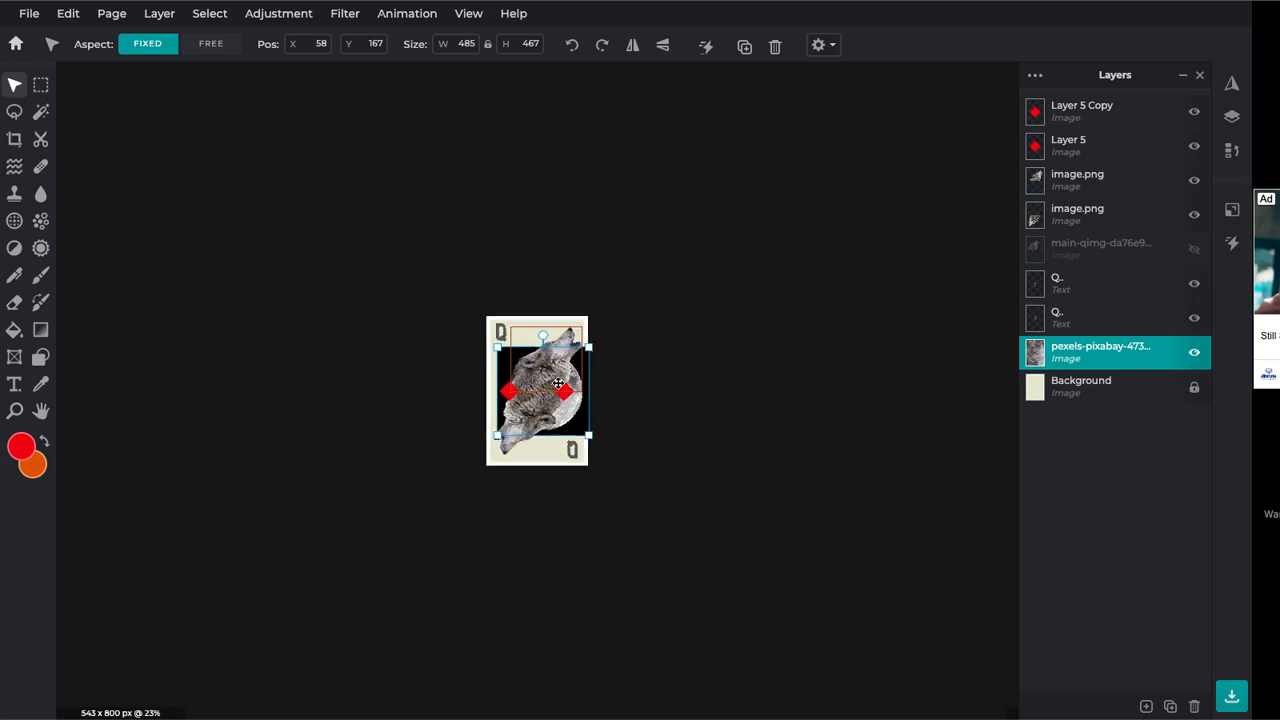
scroll(560, 372, up, 1)
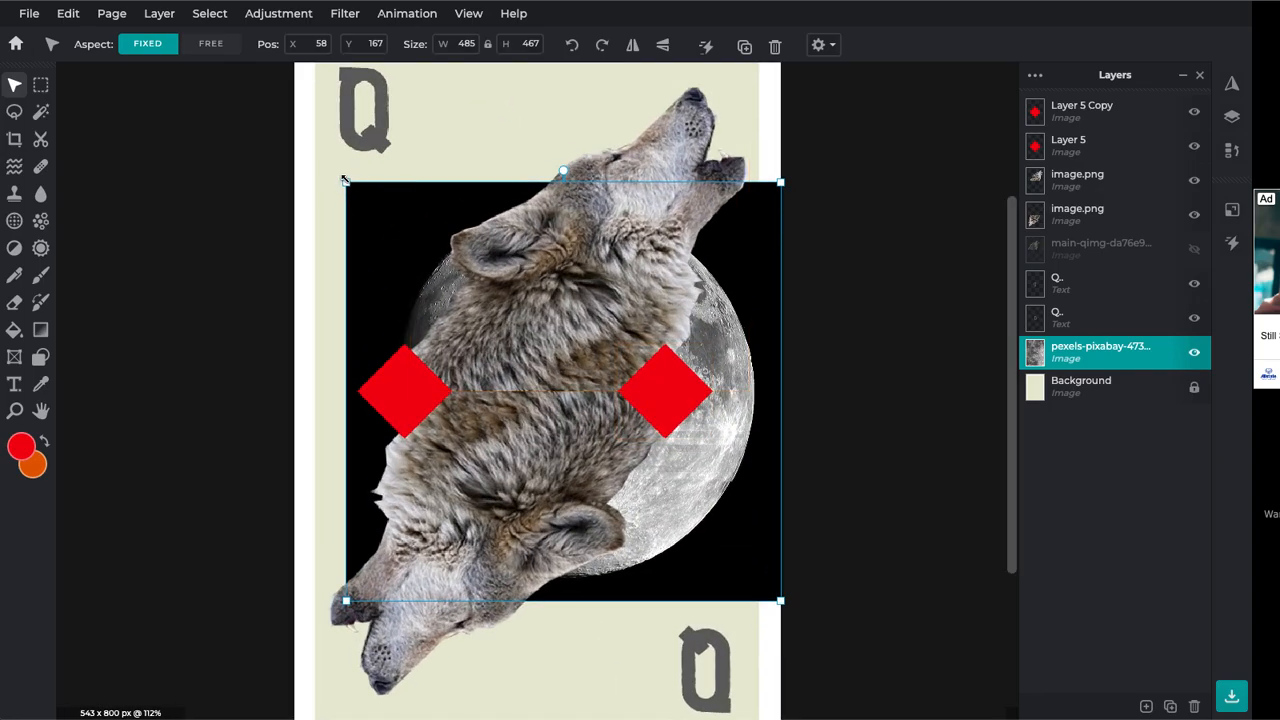
drag(343, 181, 233, 116)
drag(760, 546, 778, 581)
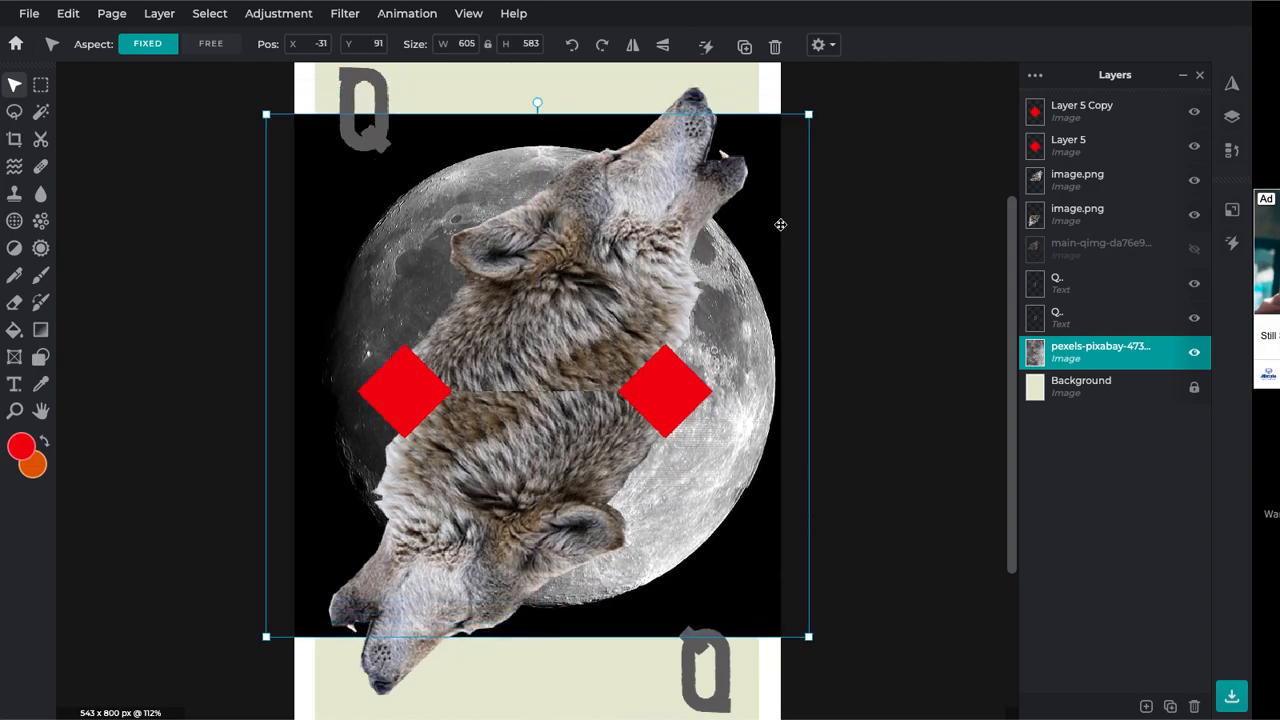
drag(751, 473, 733, 474)
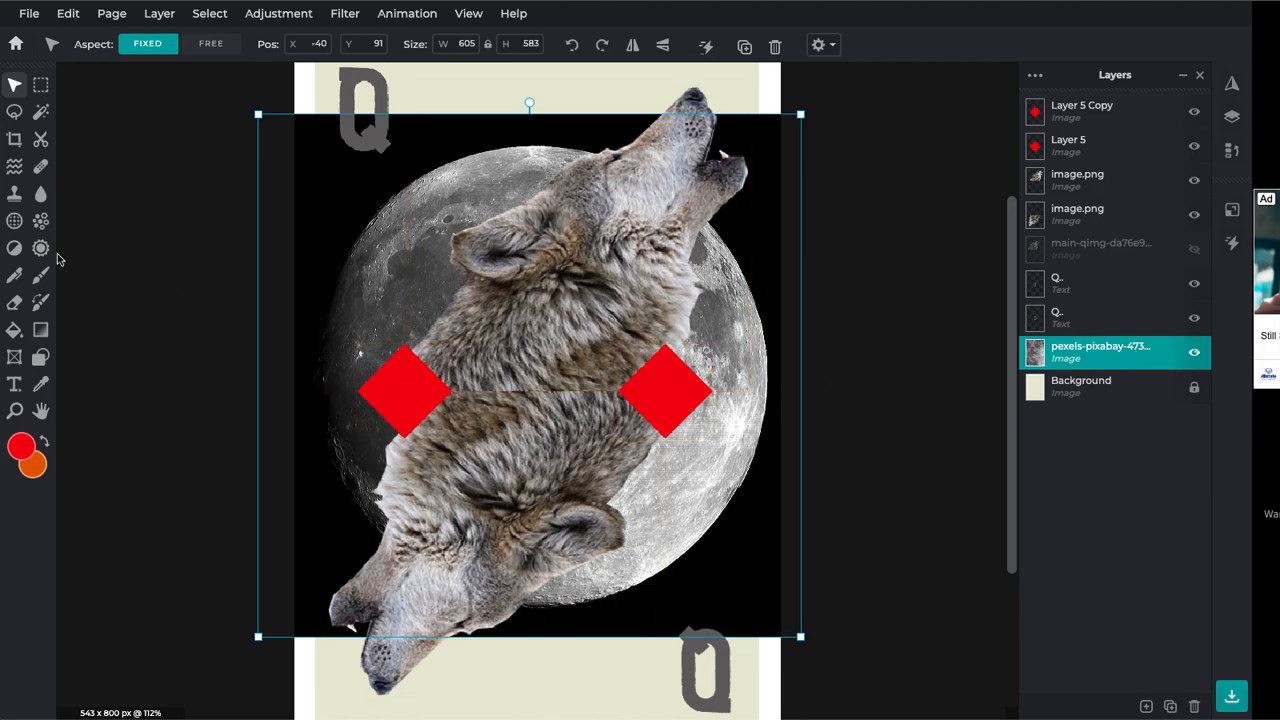
click(40, 114)
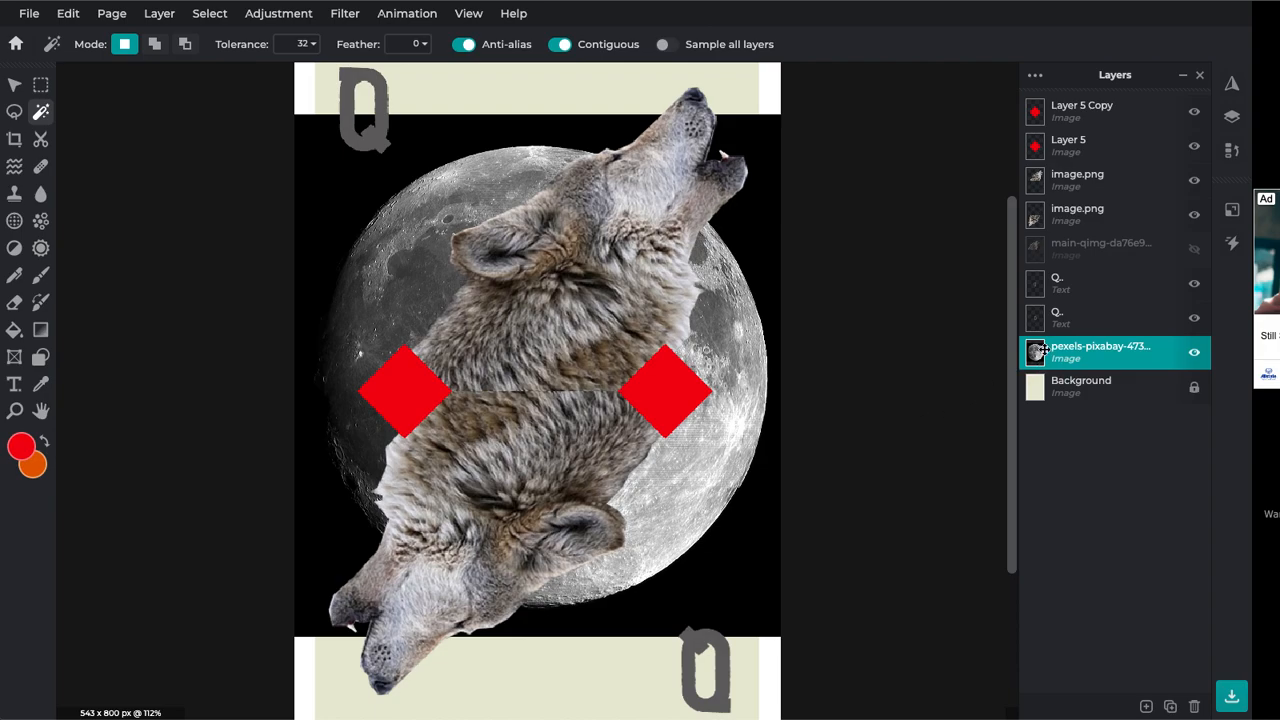
click(749, 568)
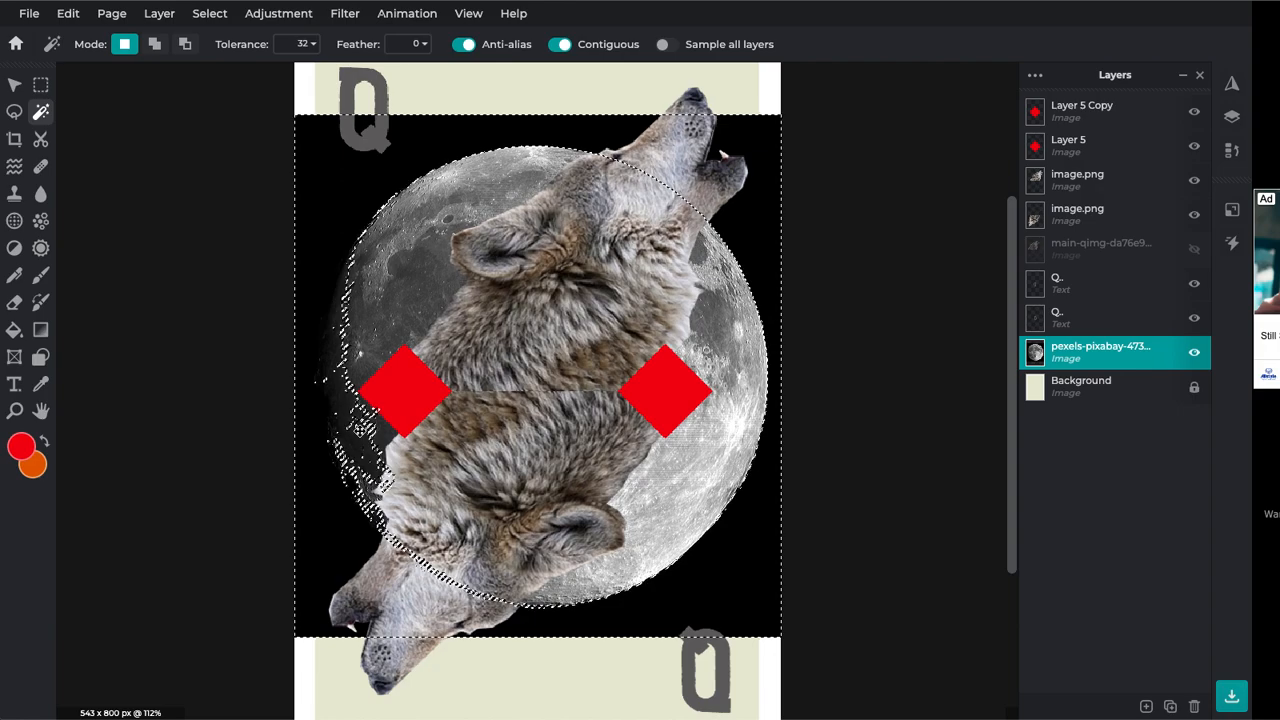
key(Delete)
key(ctrl+d)
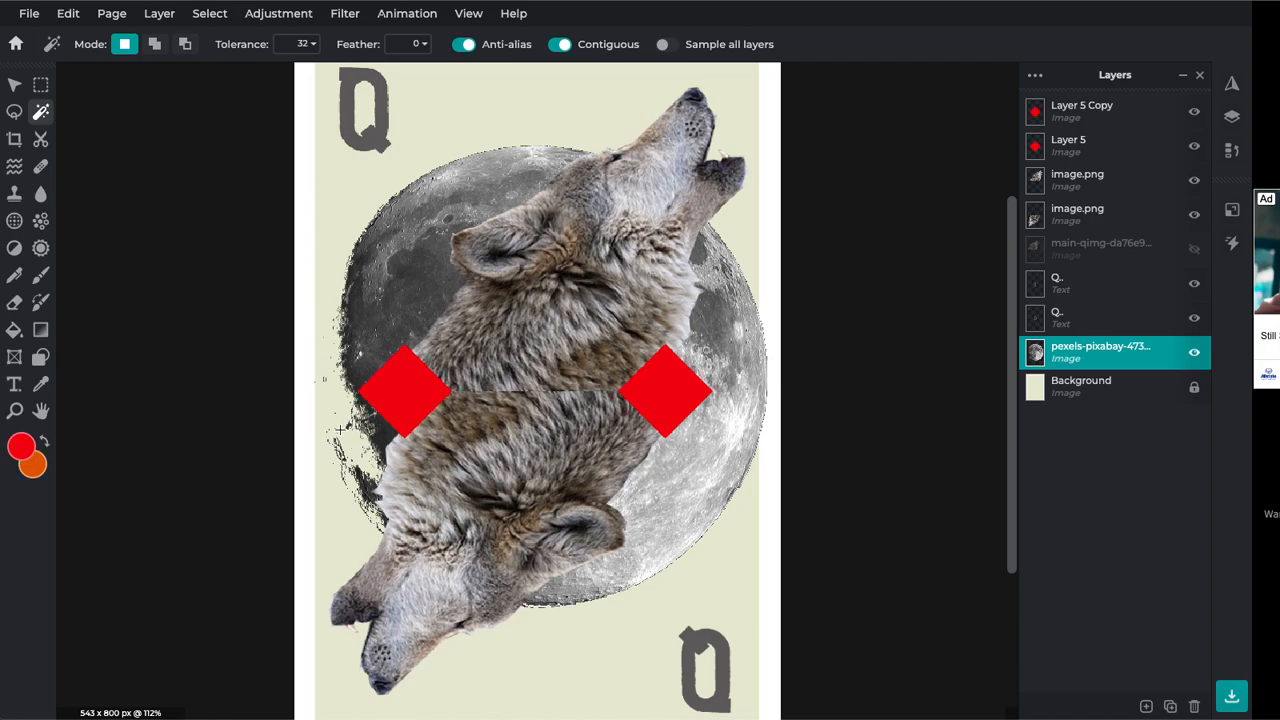
key(ctrl+z)
key(ctrl+z)
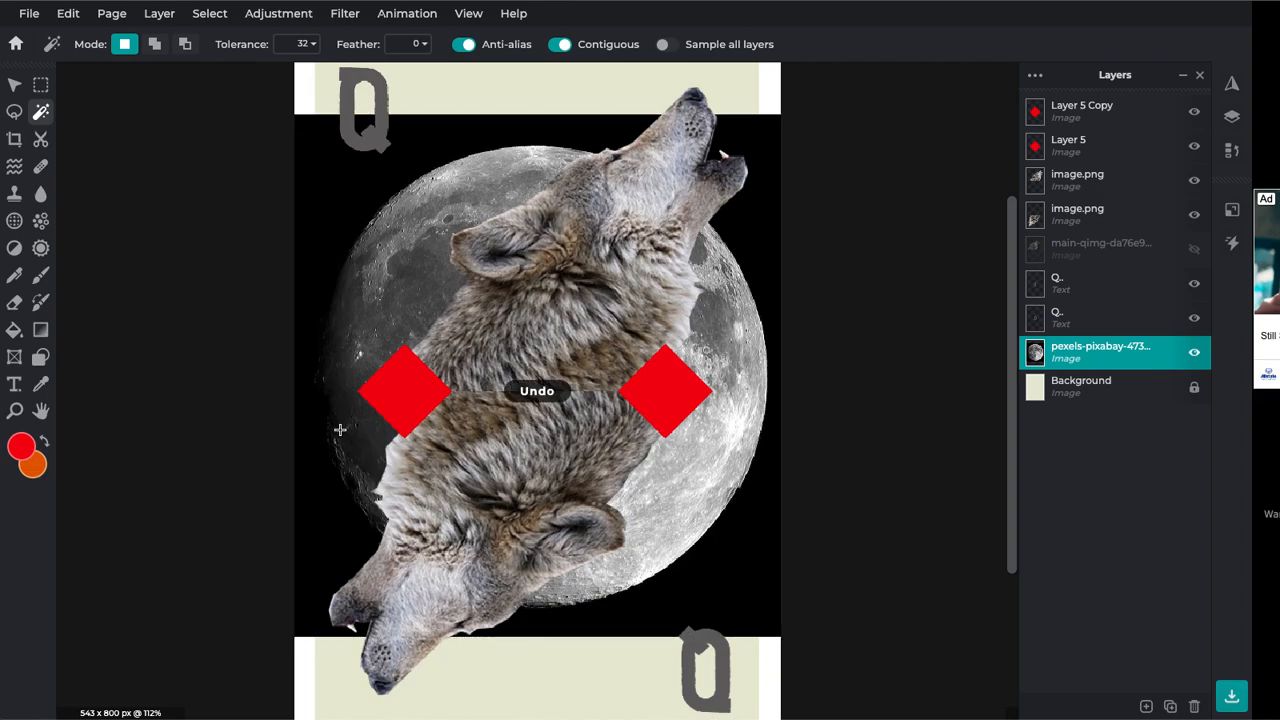
Copy the moon into its own layer via an elliptical selection, then hide the original photo
click(41, 86)
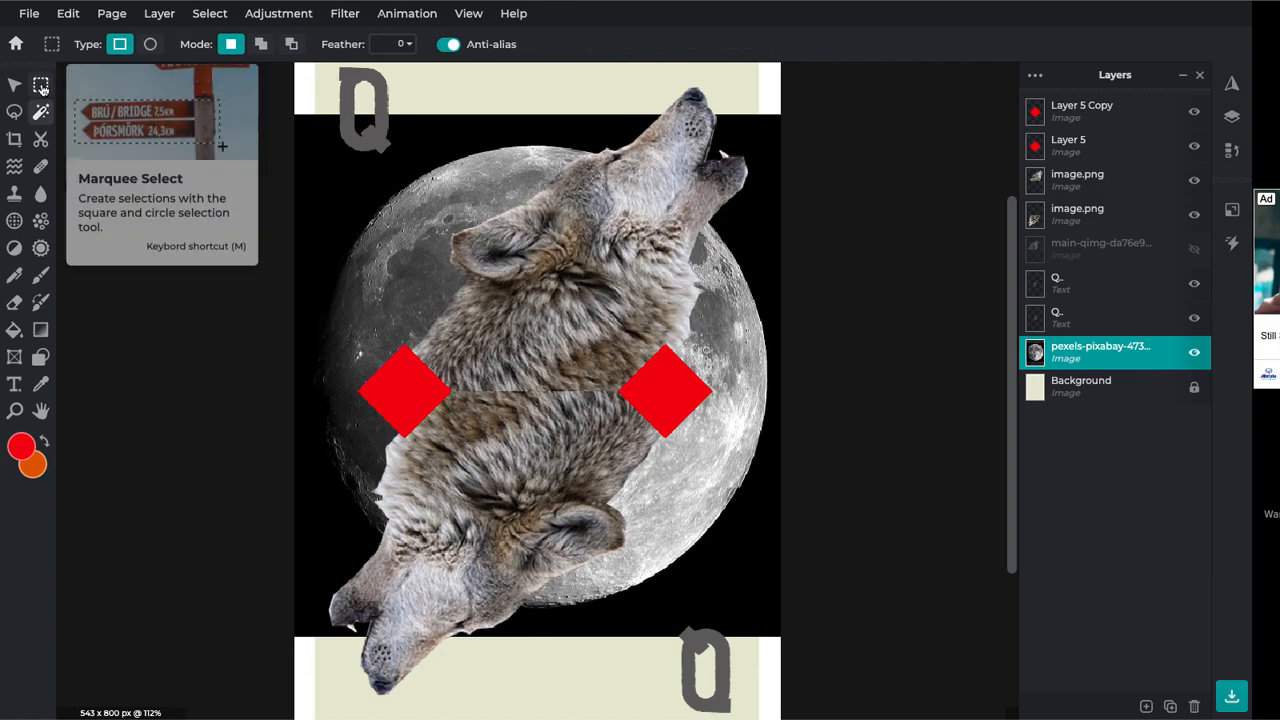
click(149, 46)
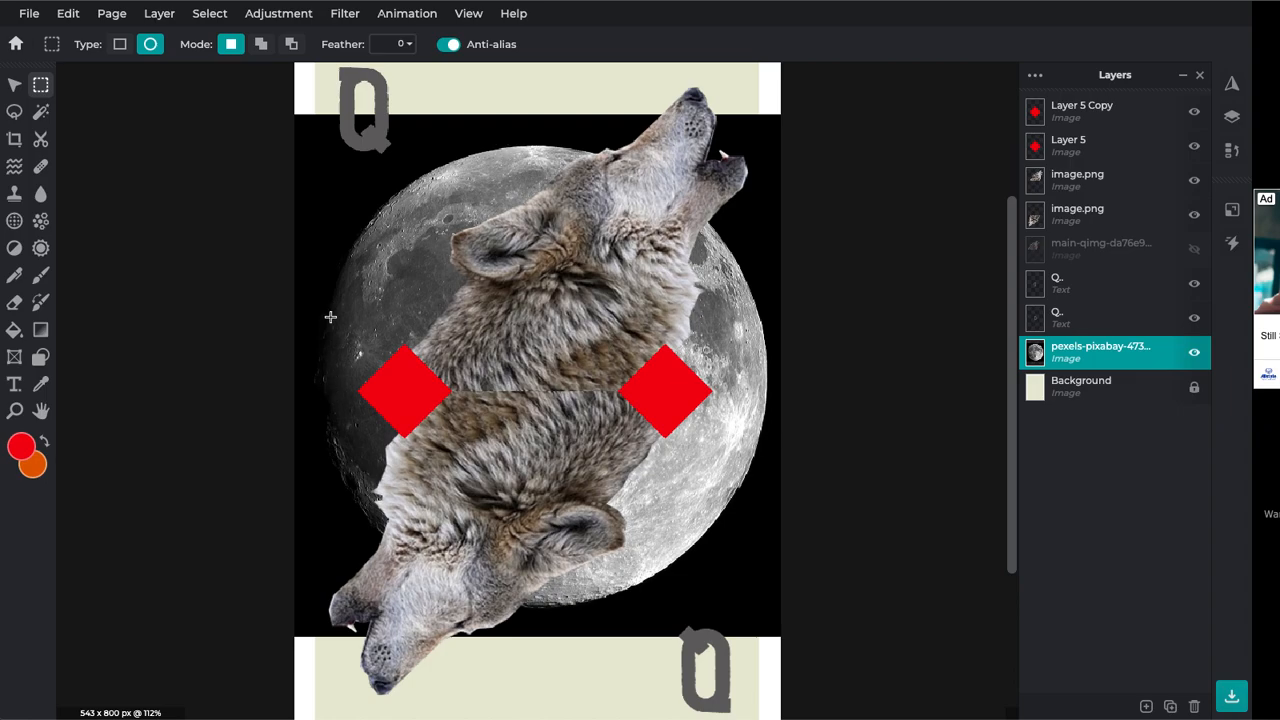
drag(327, 151, 734, 627)
drag(660, 497, 650, 499)
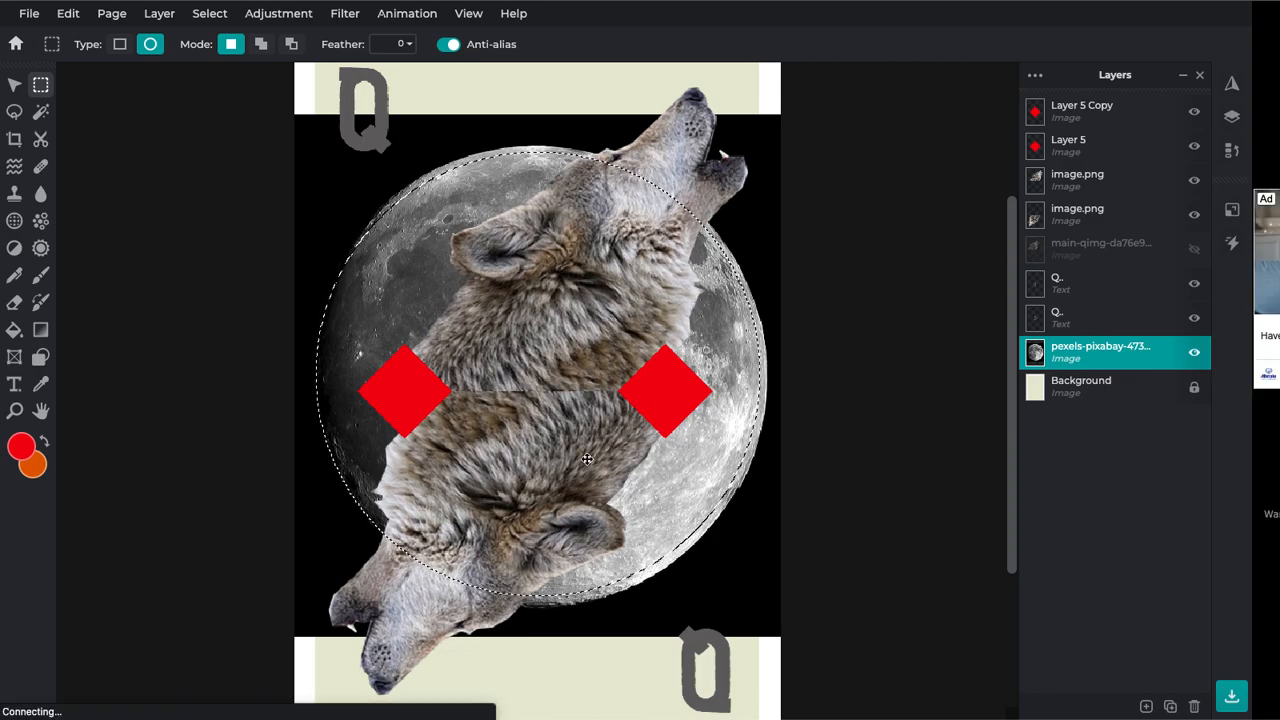
key(ctrl+v)
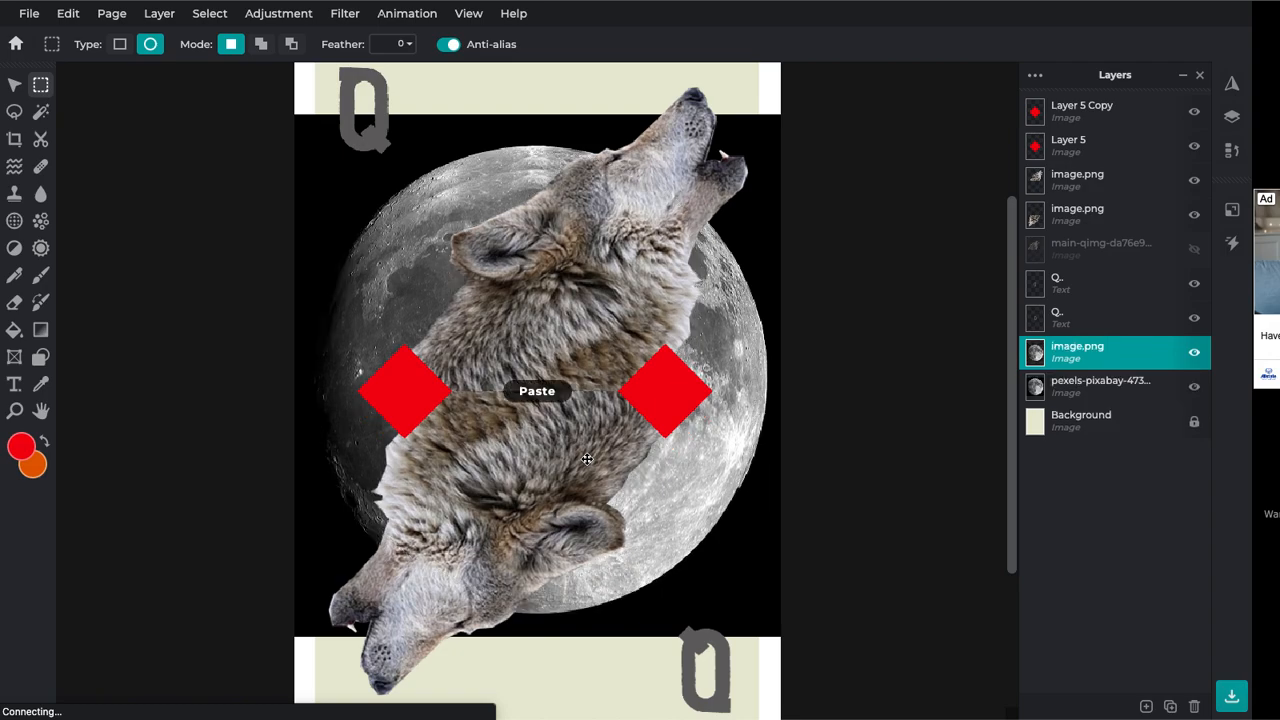
click(1194, 387)
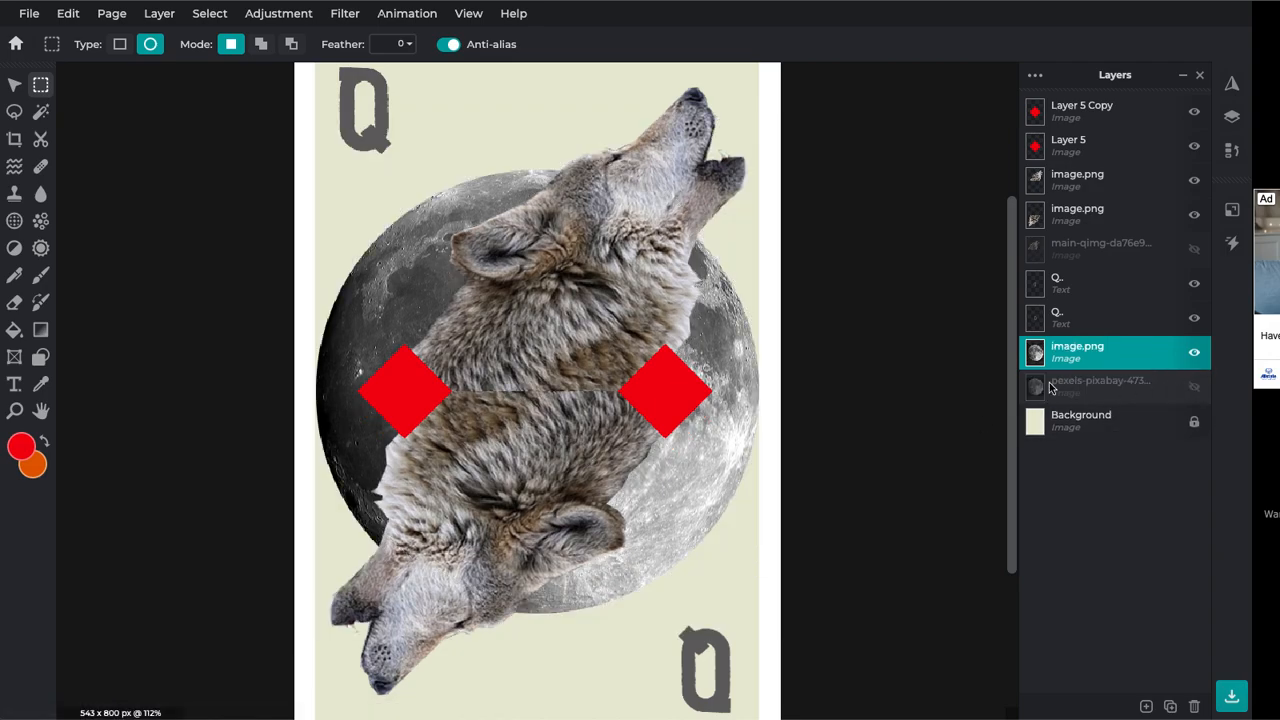
Quick-export the whole card page as a PNG and save it to the Desktop
scroll(813, 359, down, 2)
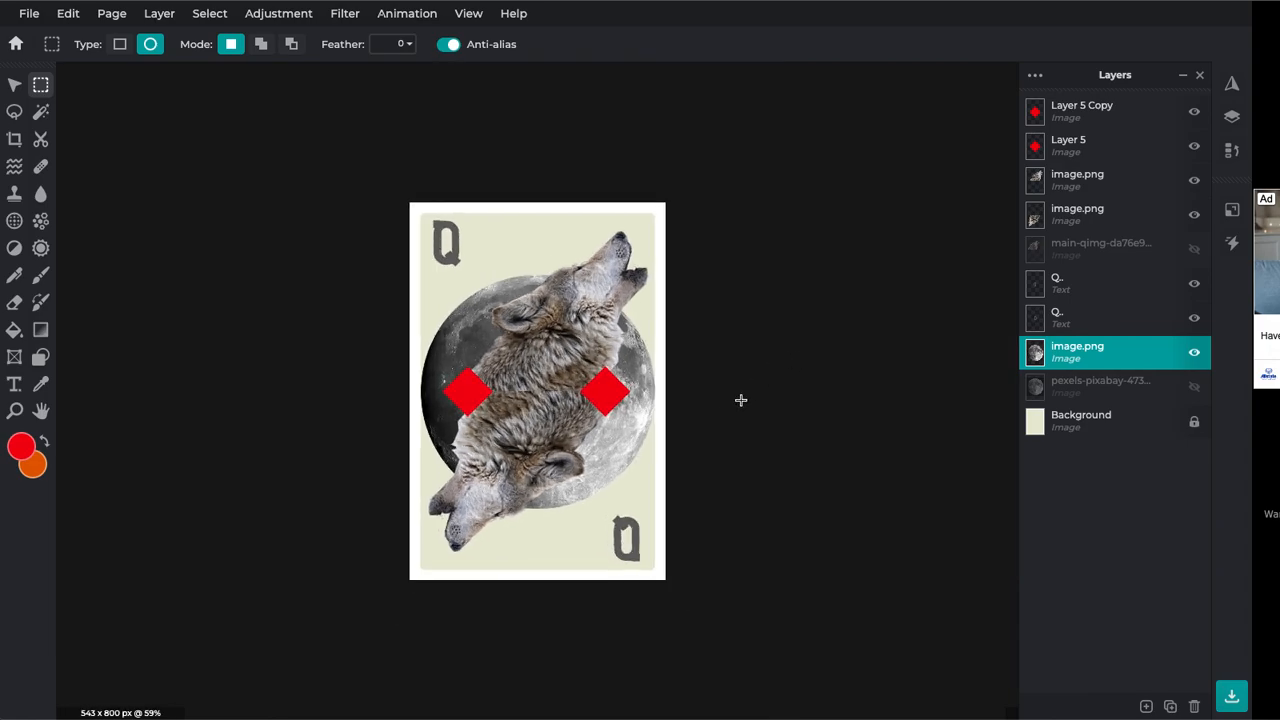
scroll(735, 405, up, 1)
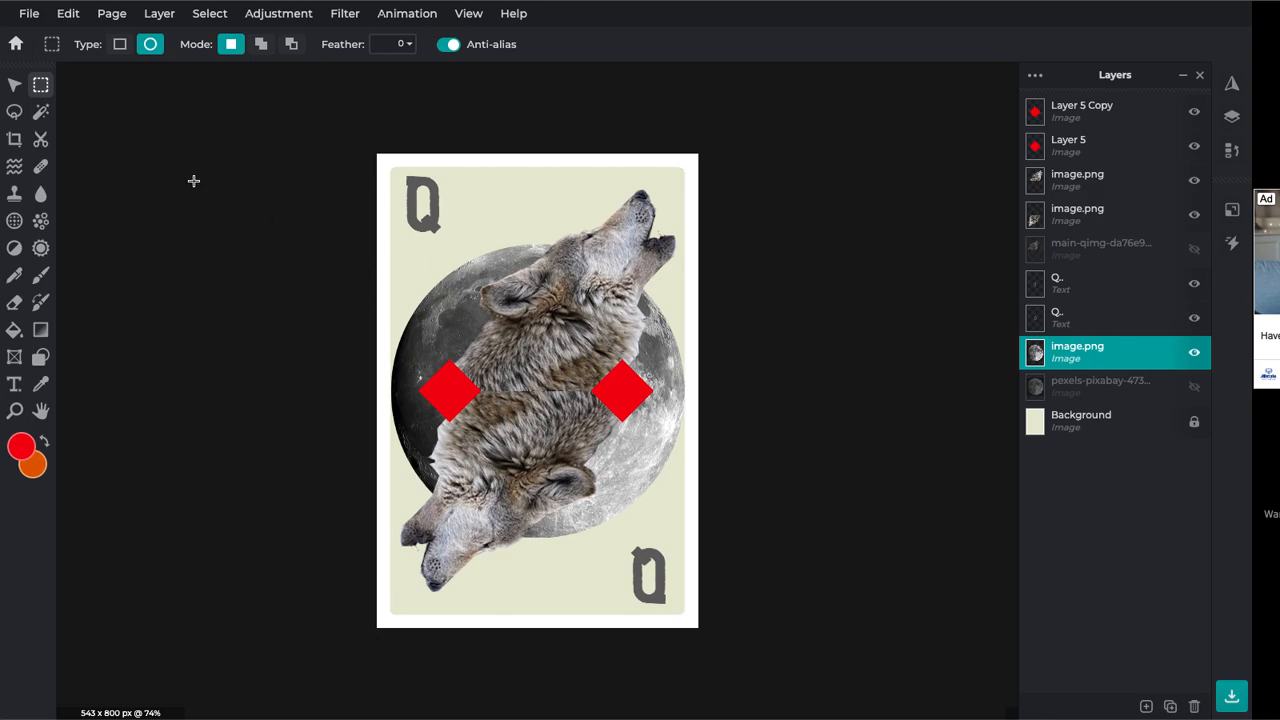
click(29, 16)
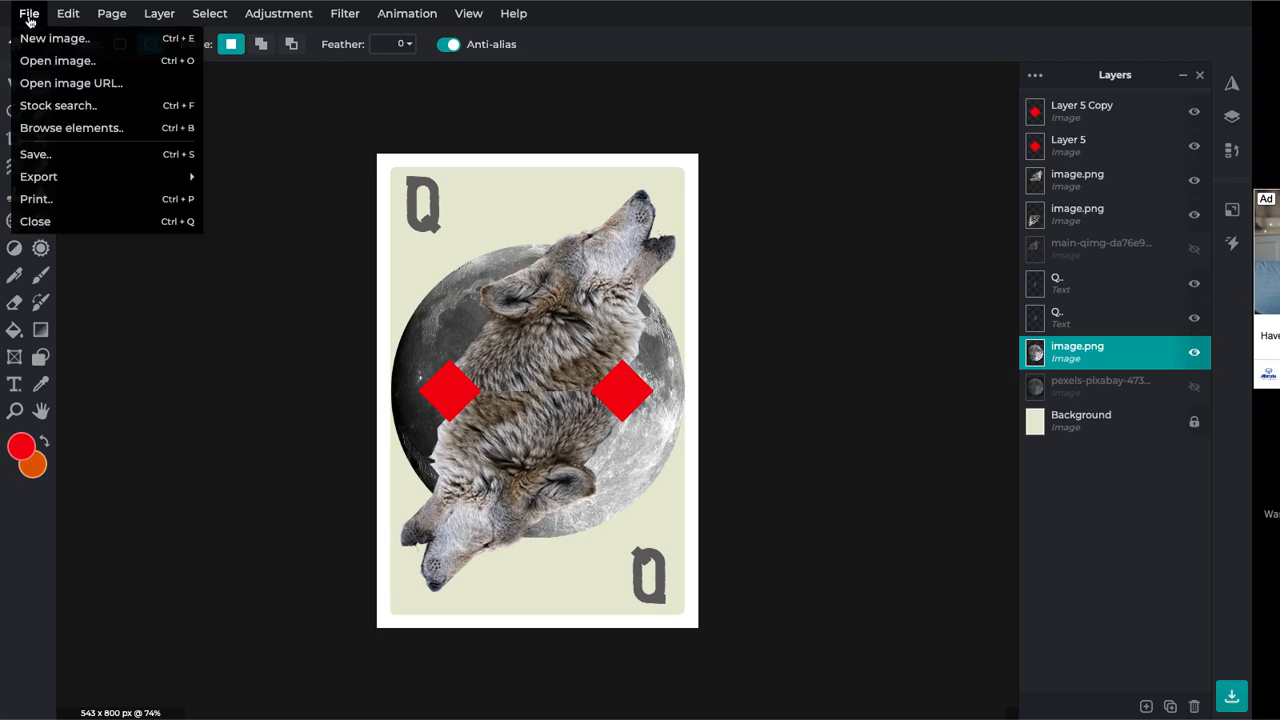
mouse_move(180, 180)
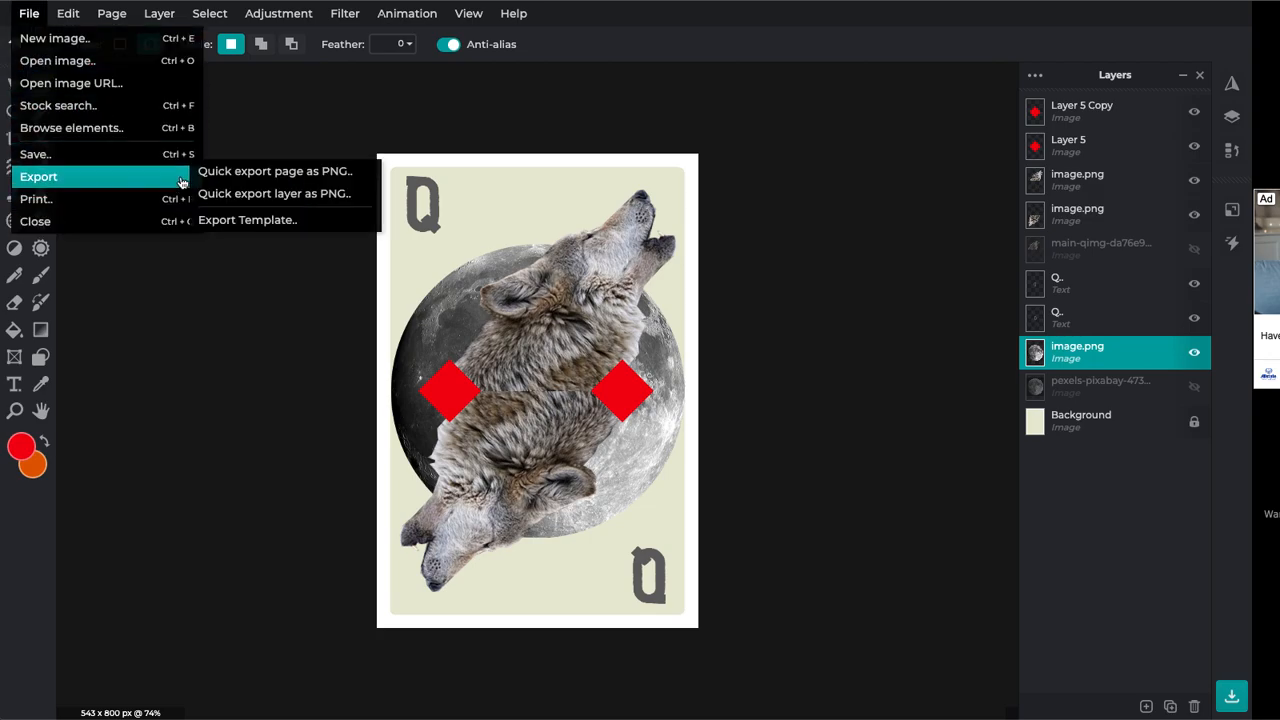
click(316, 176)
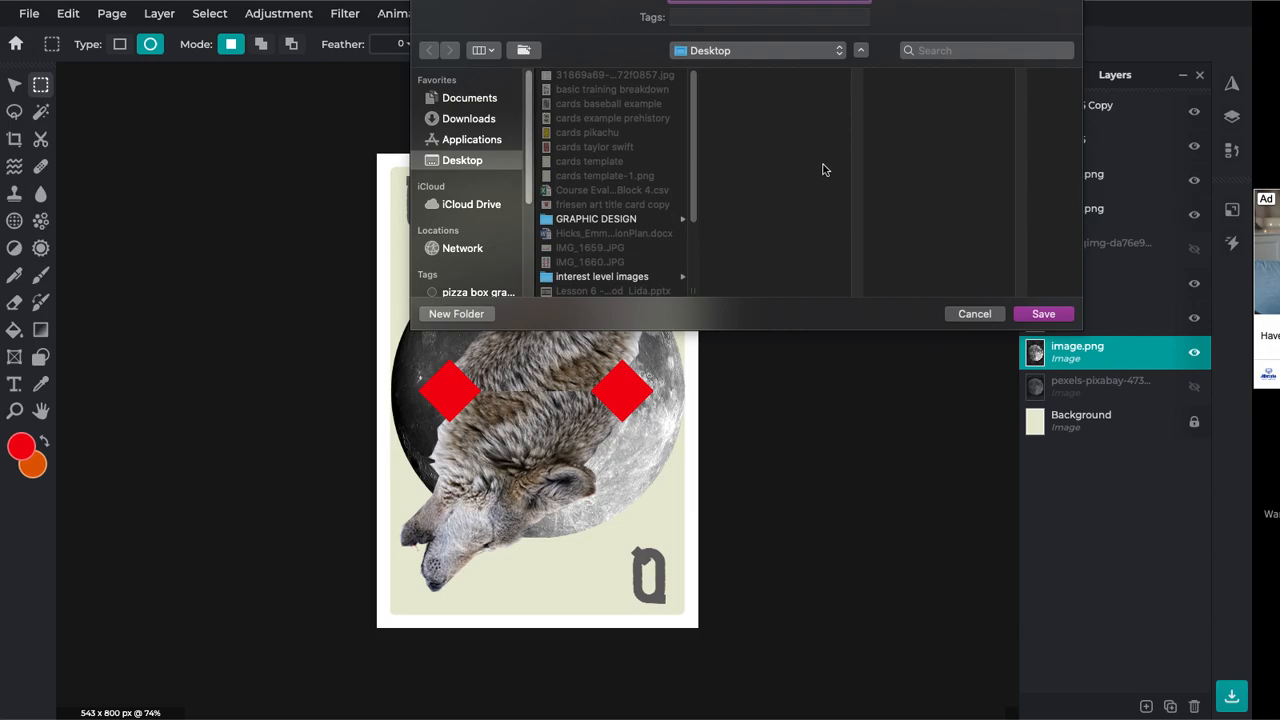
click(1031, 315)
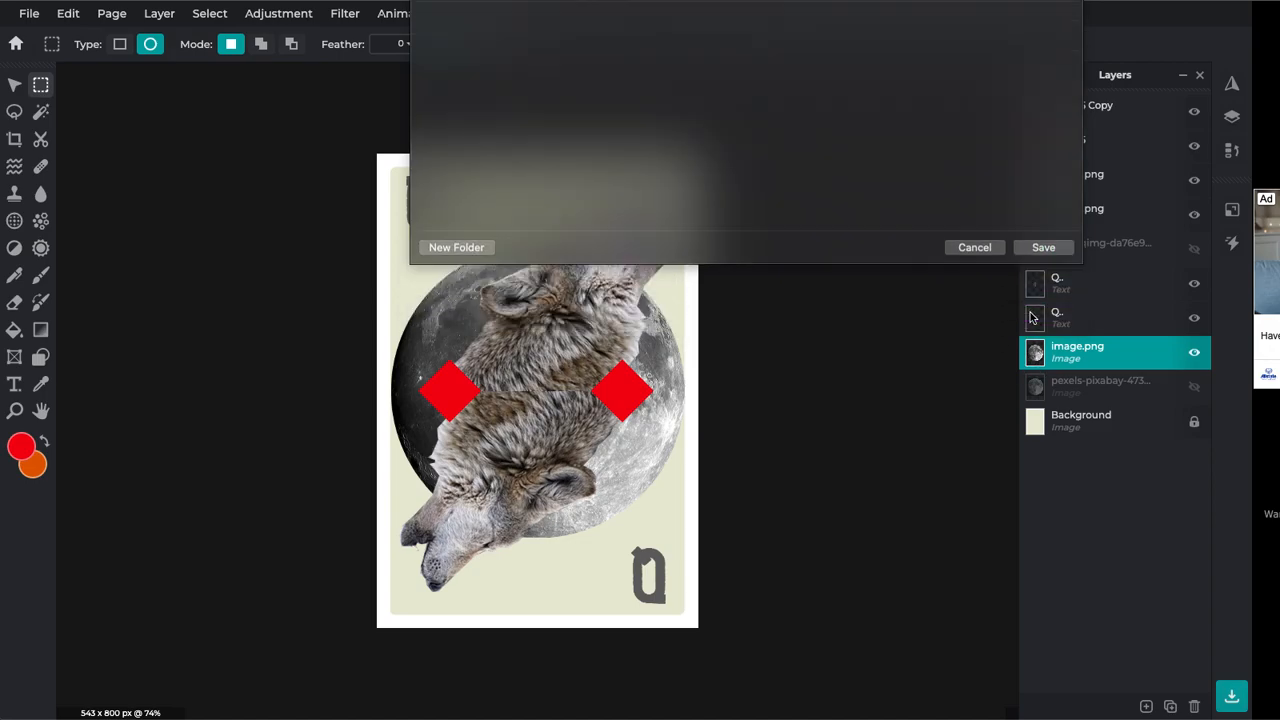